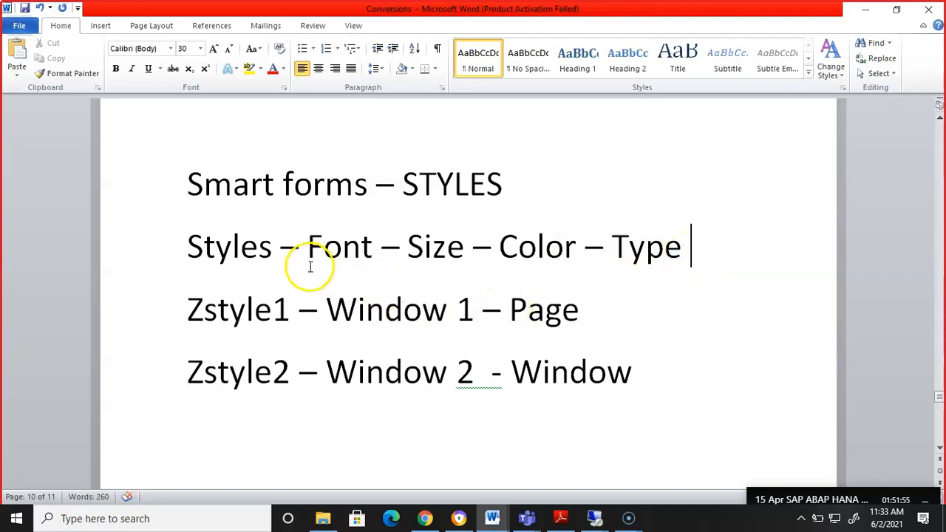
# Step: Rename the two styles in the notes to Zva_style1 and Zva_style2
pyautogui.moveTo(293, 271)
pyautogui.click(289, 302)
pyautogui.click(206, 311)
pyautogui.write('va_')
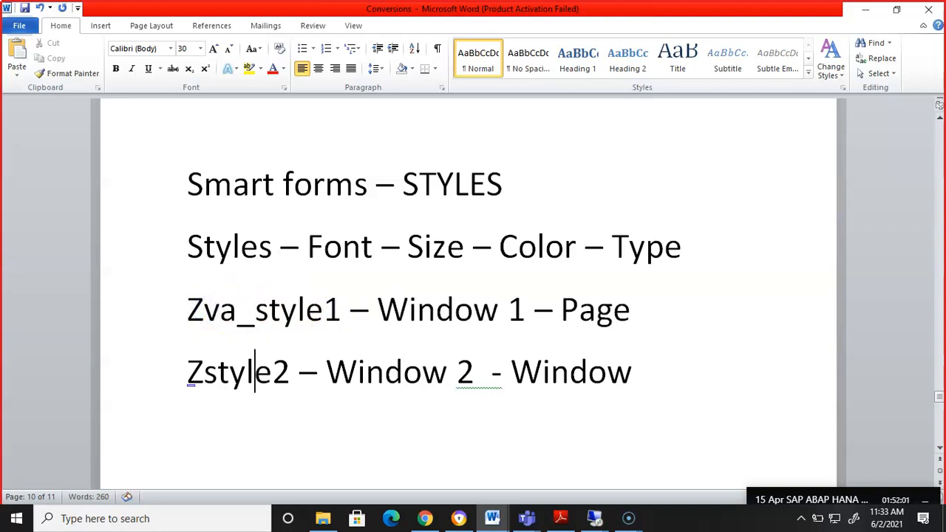
pyautogui.write('va_')
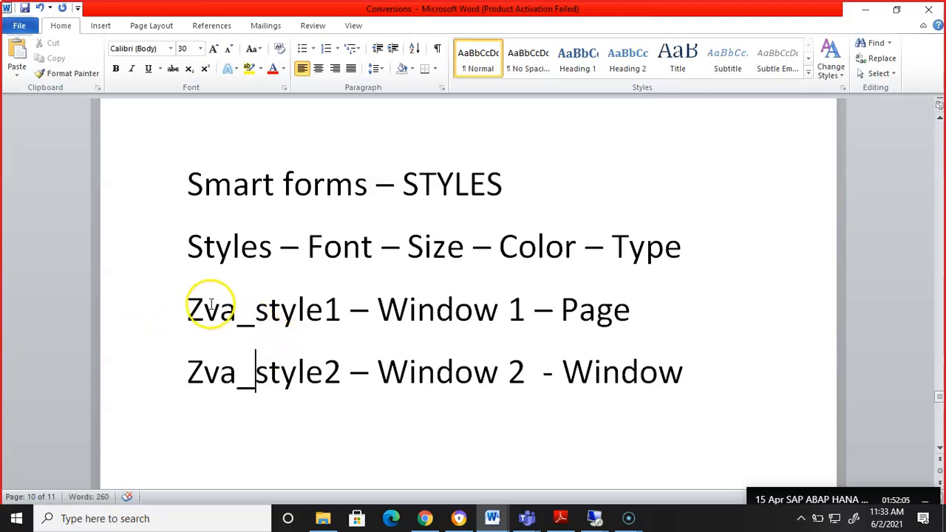
# Step: Add a new line reading "Header Window" below the Zva_style2 line
pyautogui.click(561, 308)
pyautogui.moveTo(563, 306); pyautogui.dragTo(643, 303)
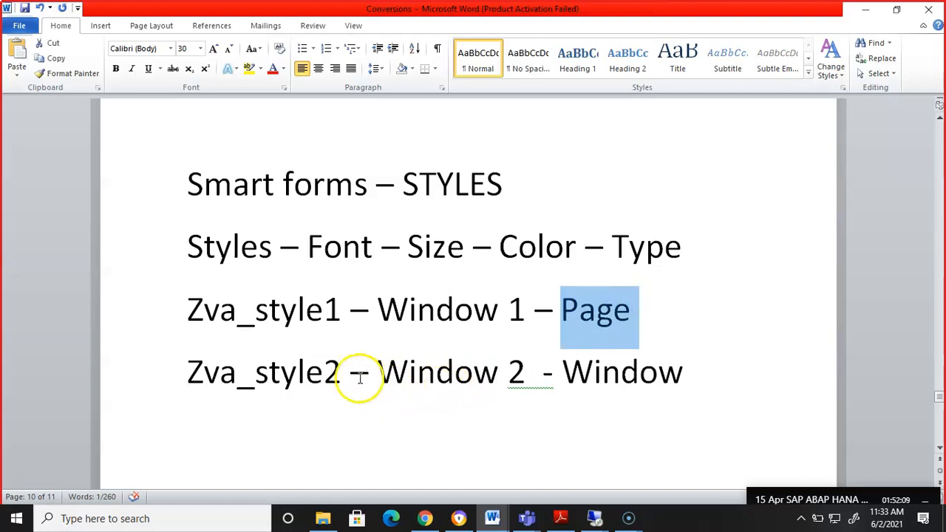
pyautogui.click(703, 385)
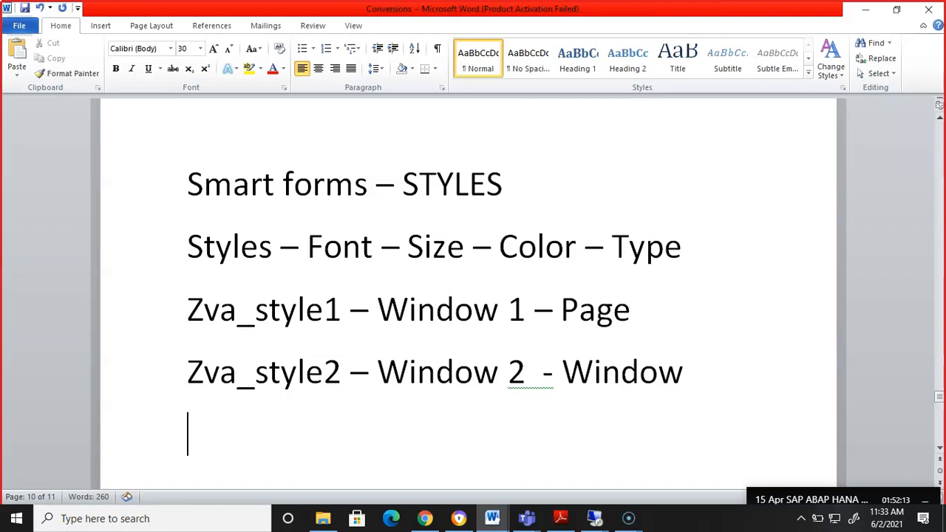
pyautogui.write('Header ')
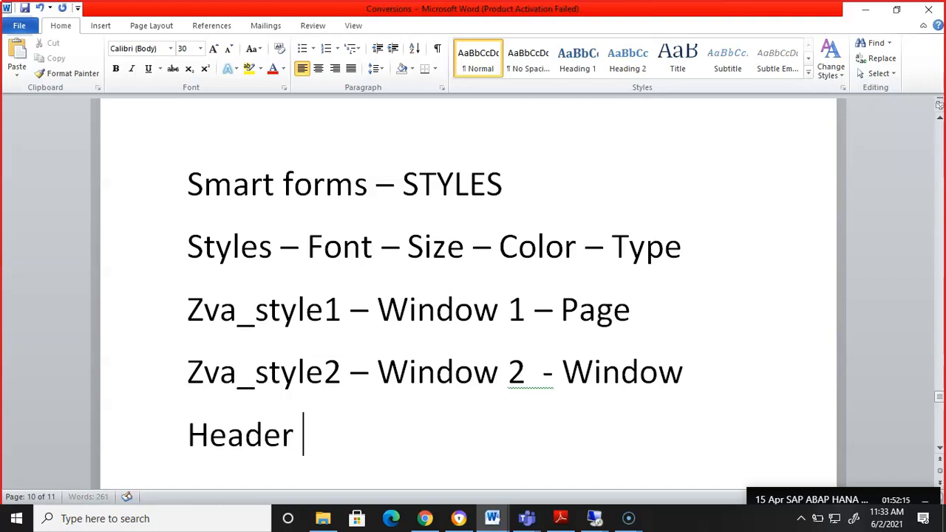
pyautogui.write('Window')
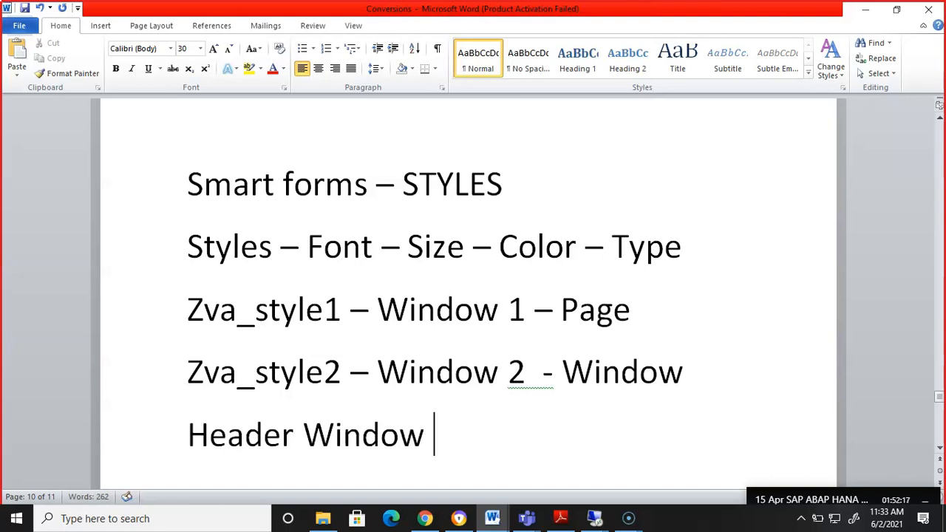
pyautogui.hotkey('alt', 'p')
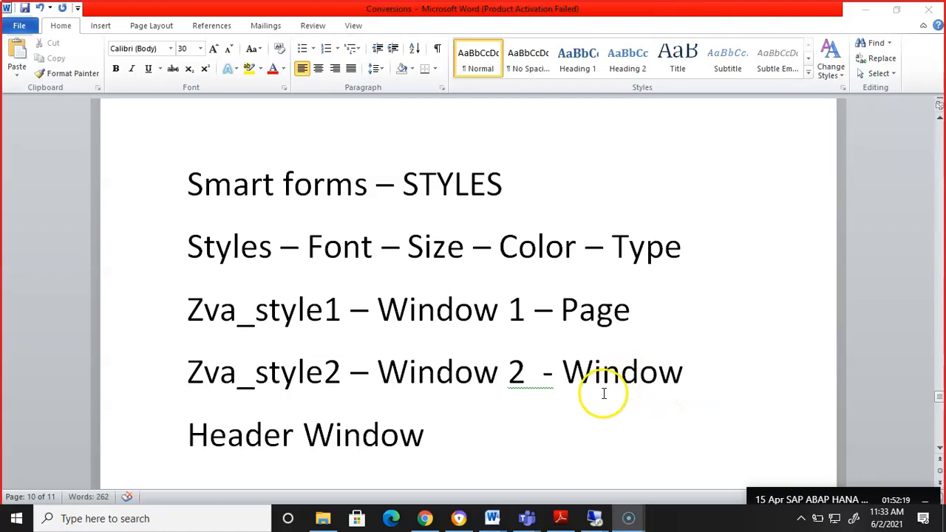
# Step: Switch to the SAP remote session and start the smartforms transaction
pyautogui.click(599, 519)
pyautogui.click(540, 479)
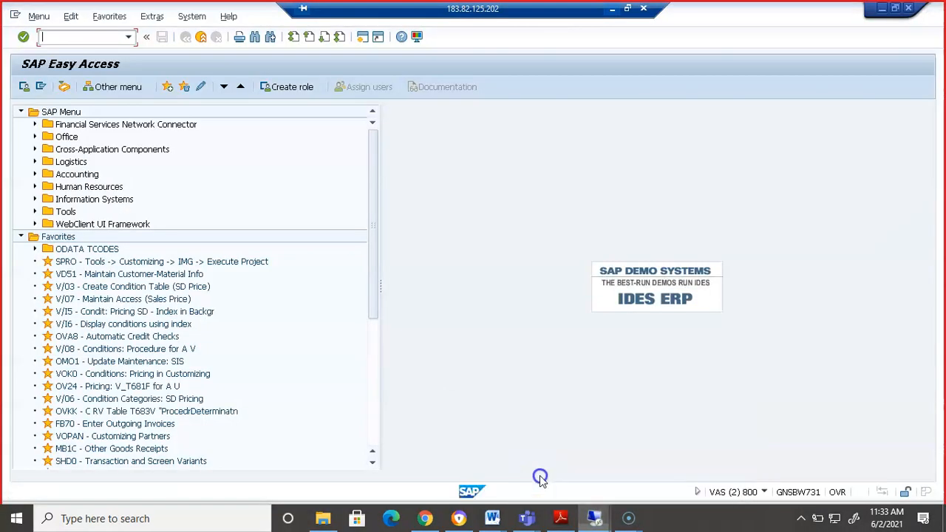
pyautogui.click(129, 38)
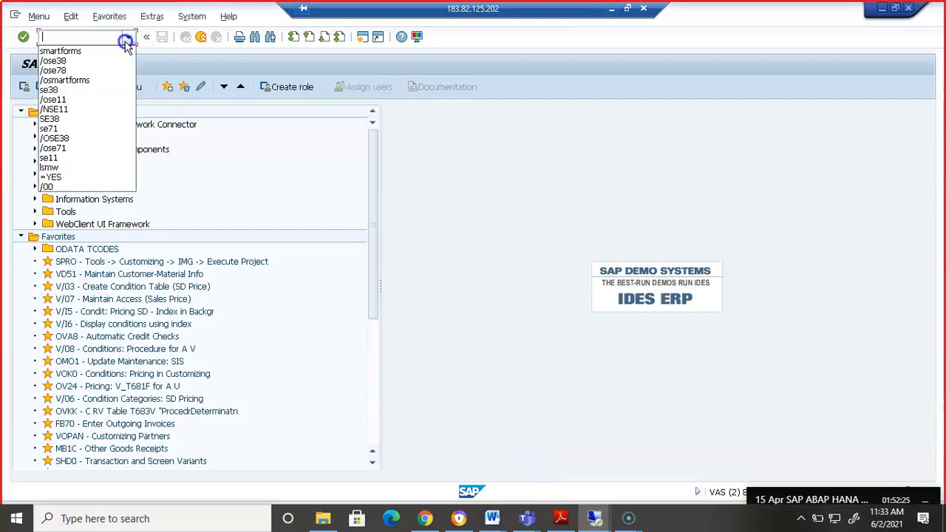
pyautogui.click(105, 52)
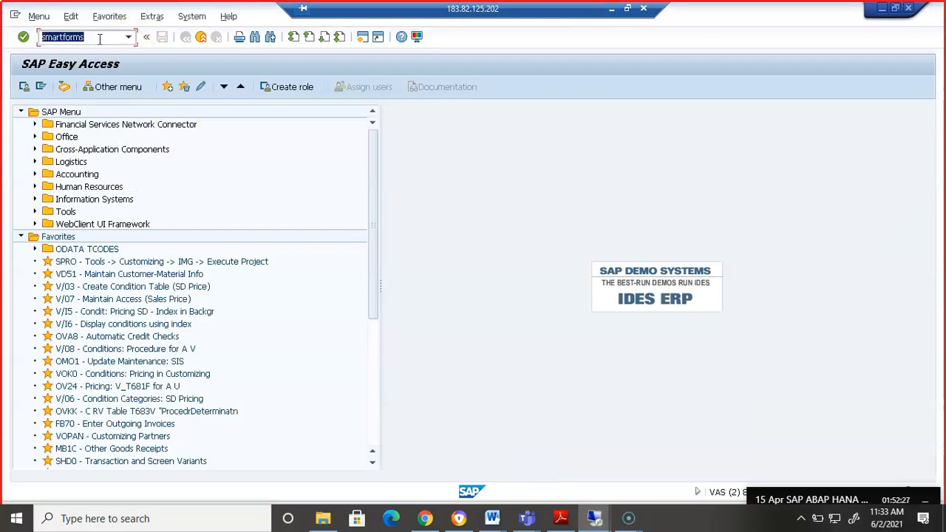
pyautogui.press('Return')
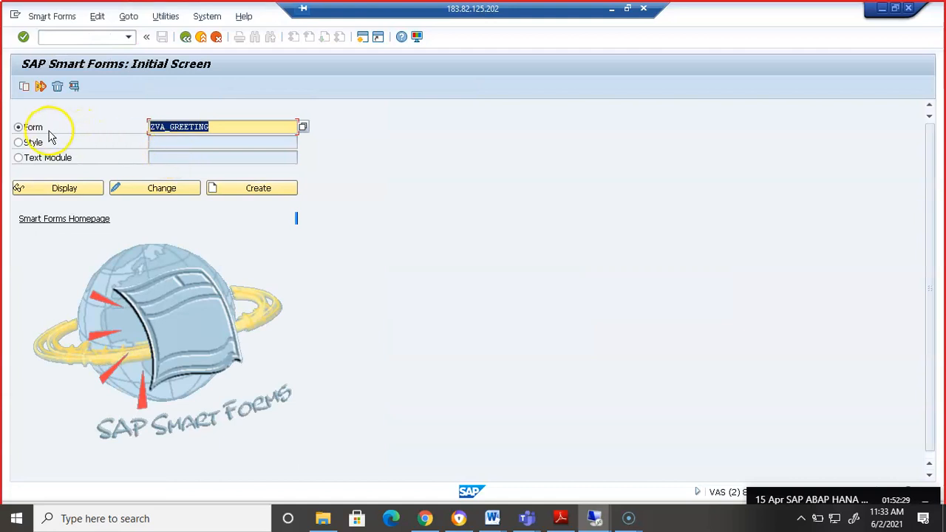
# Step: Create a new Smart Forms style named ZVA_STYLE1
pyautogui.click(19, 142)
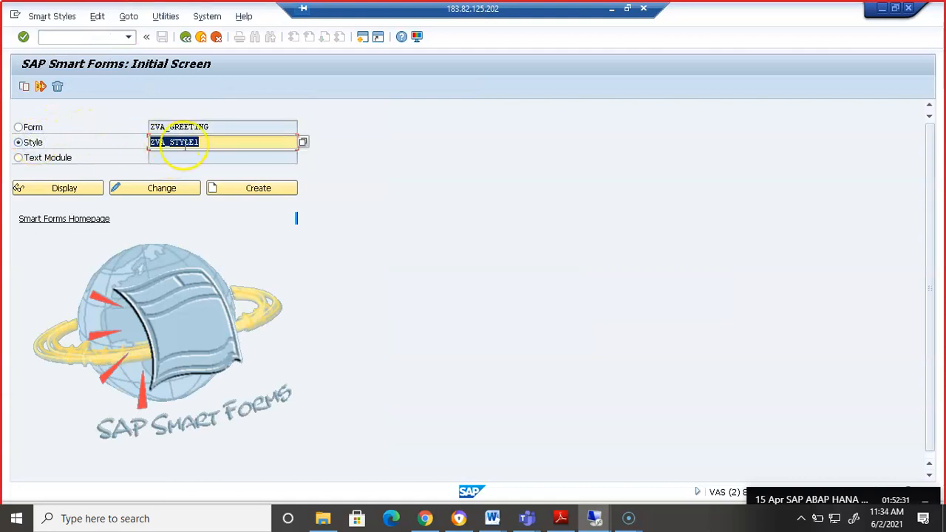
pyautogui.click(214, 145)
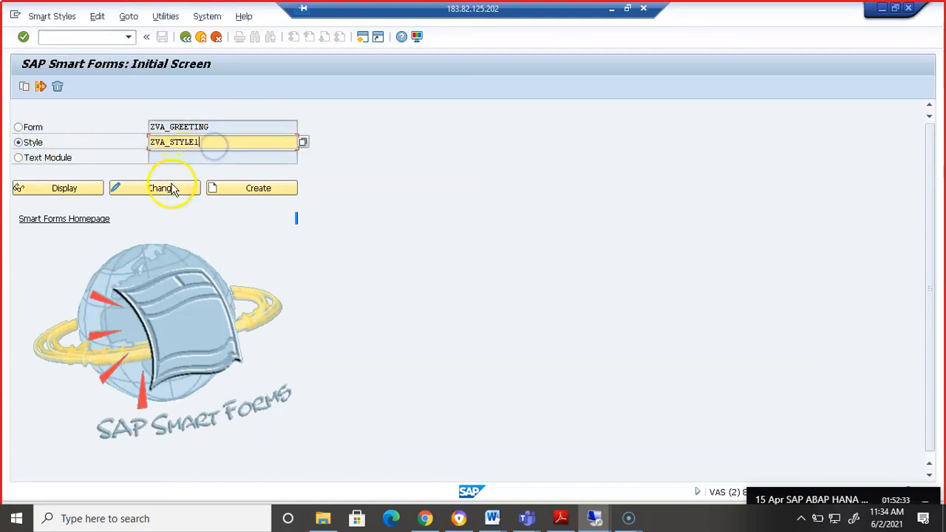
pyautogui.click(246, 190)
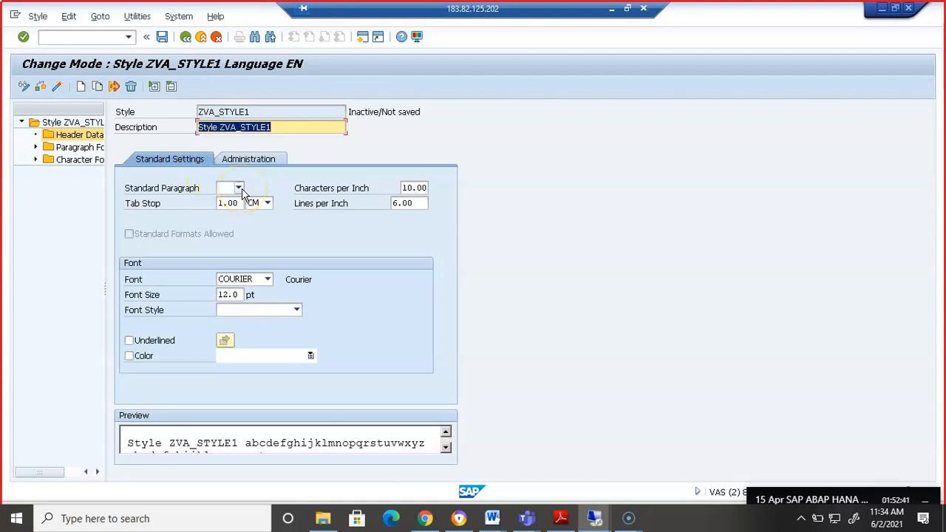
# Step: Create paragraph format P1 with the description "Para one" and review its alignment options, keeping Left-aligned
pyautogui.click(36, 147)
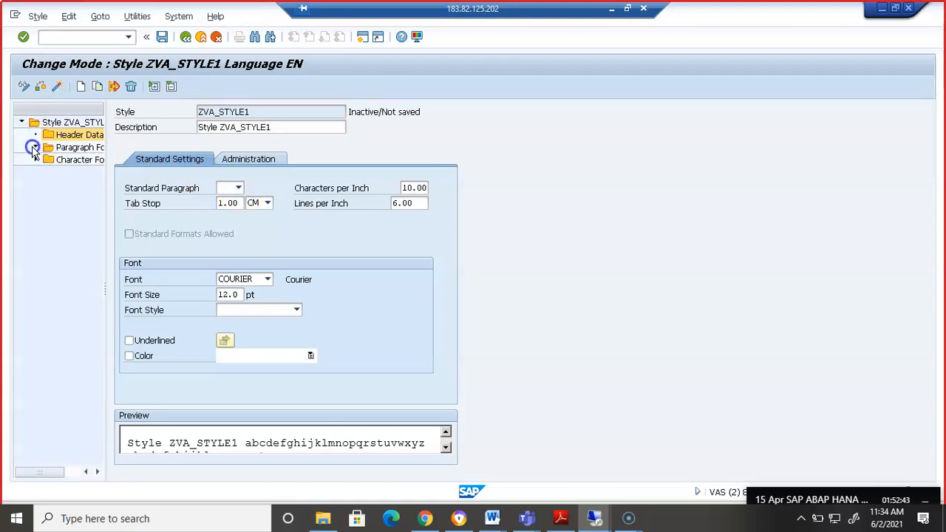
pyautogui.click(93, 149)
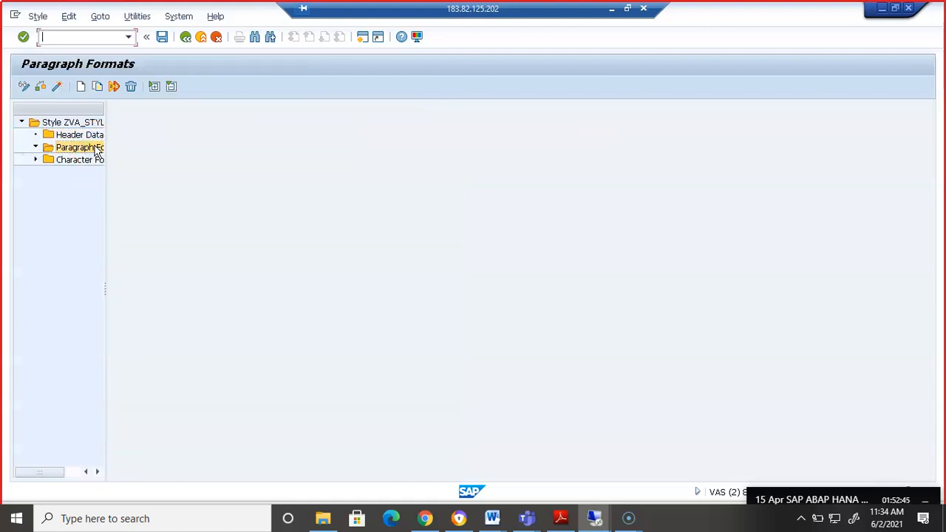
pyautogui.click(81, 89)
pyautogui.write('P1')
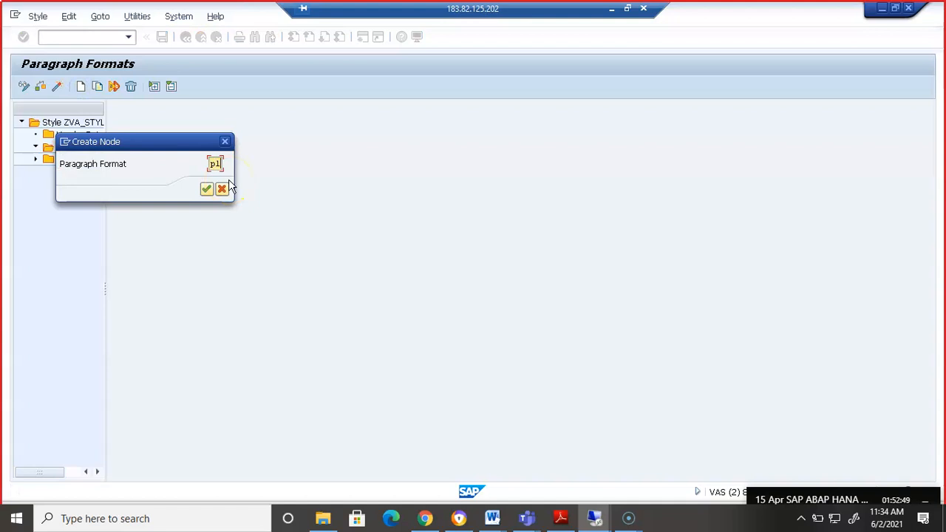
pyautogui.press('Return')
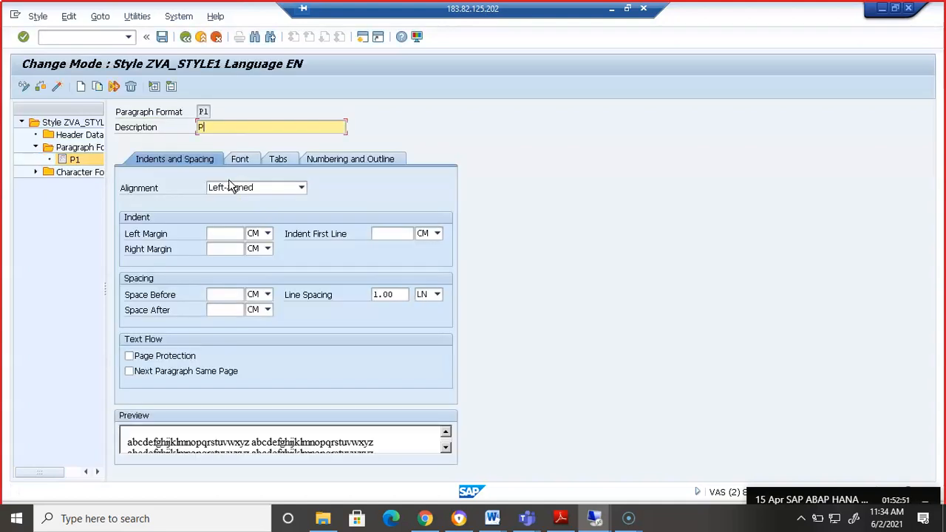
pyautogui.click(300, 189)
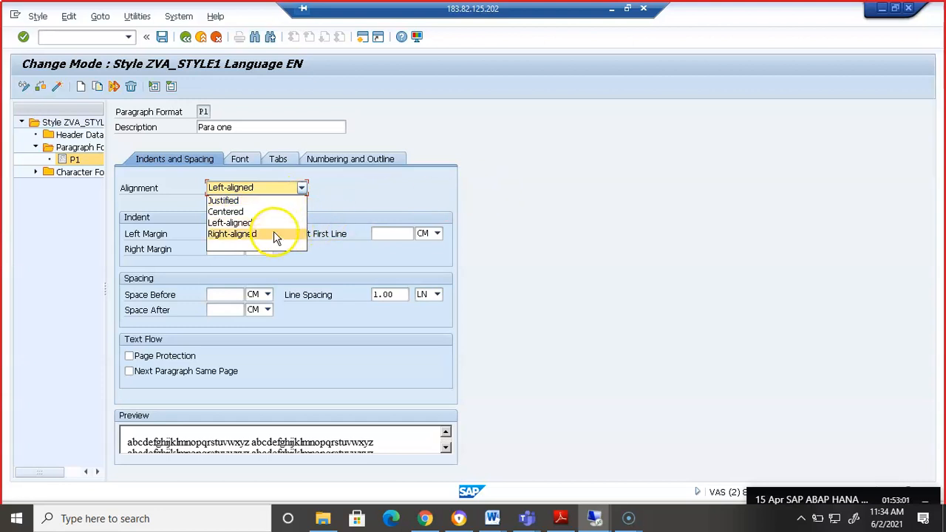
pyautogui.click(505, 228)
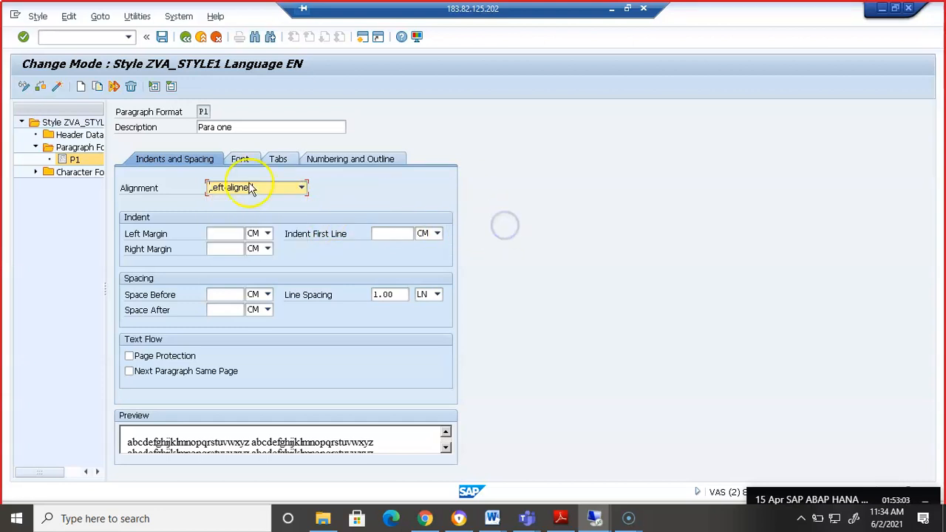
# Step: Set the font family of paragraph format P1 to TIME_I7
pyautogui.click(239, 160)
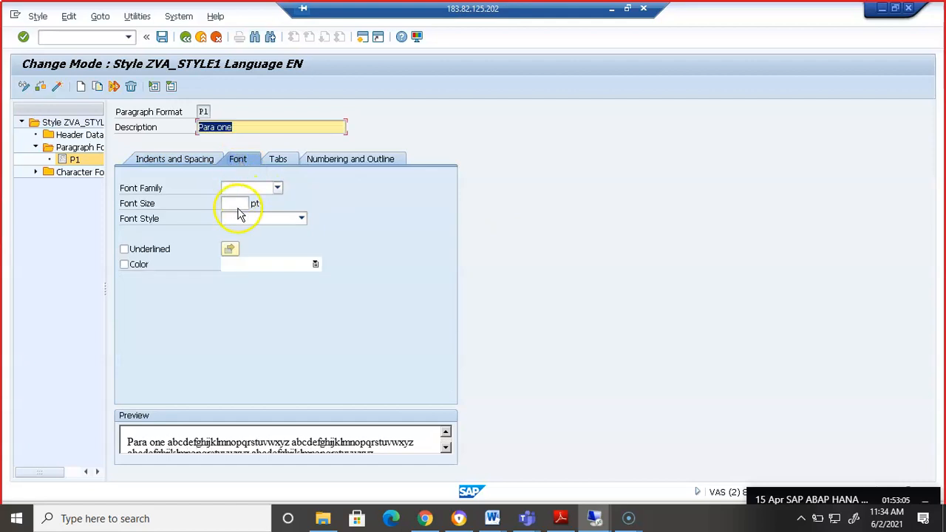
pyautogui.click(277, 187)
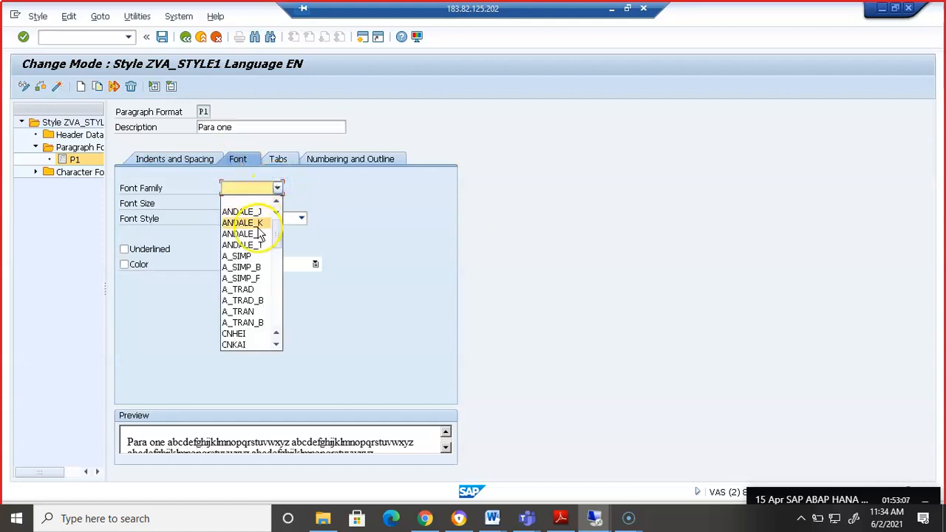
pyautogui.moveTo(279, 245); pyautogui.dragTo(277, 345)
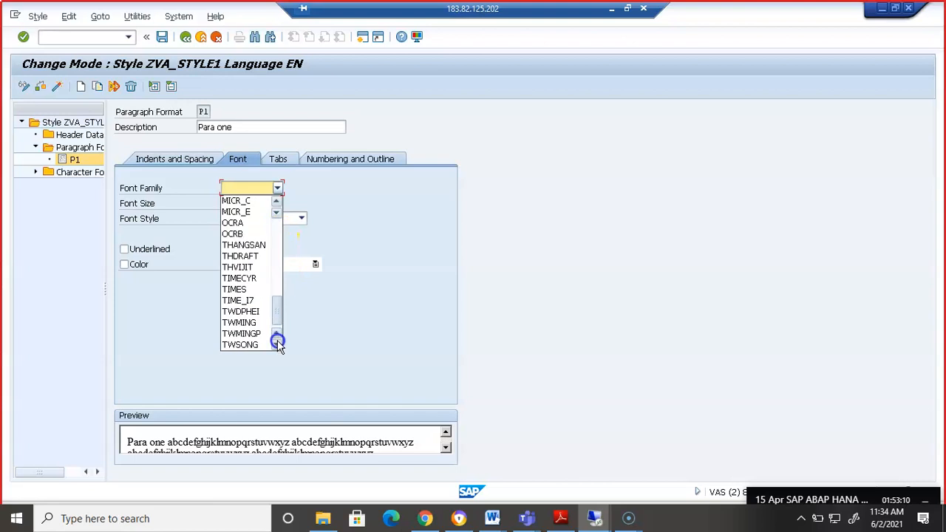
pyautogui.click(251, 279)
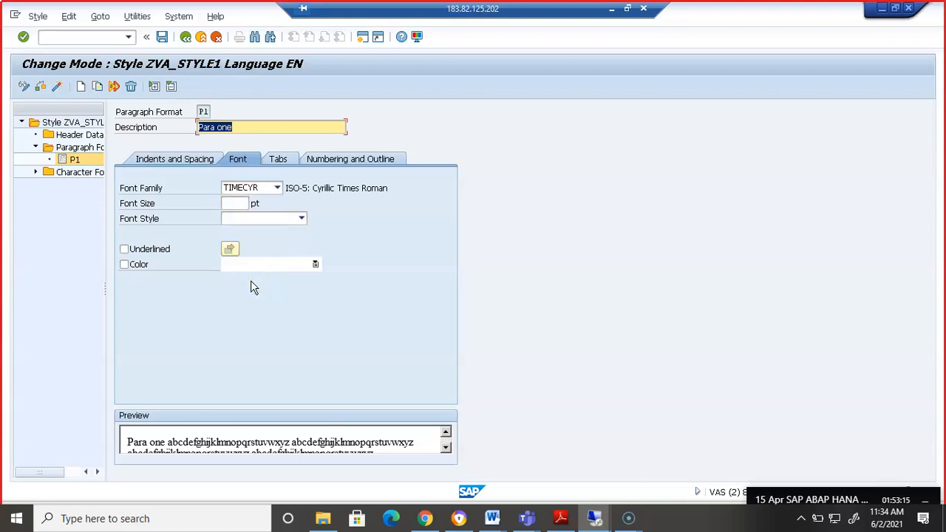
pyautogui.click(278, 188)
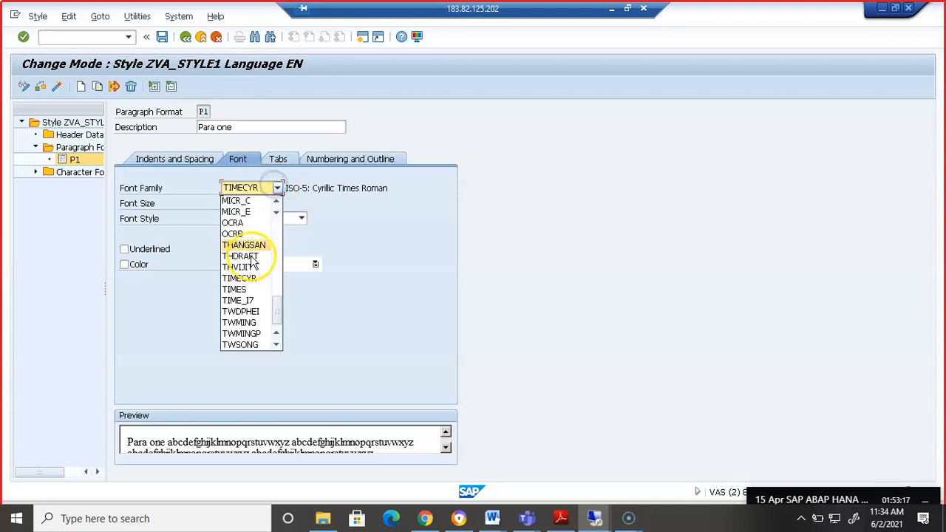
pyautogui.click(252, 300)
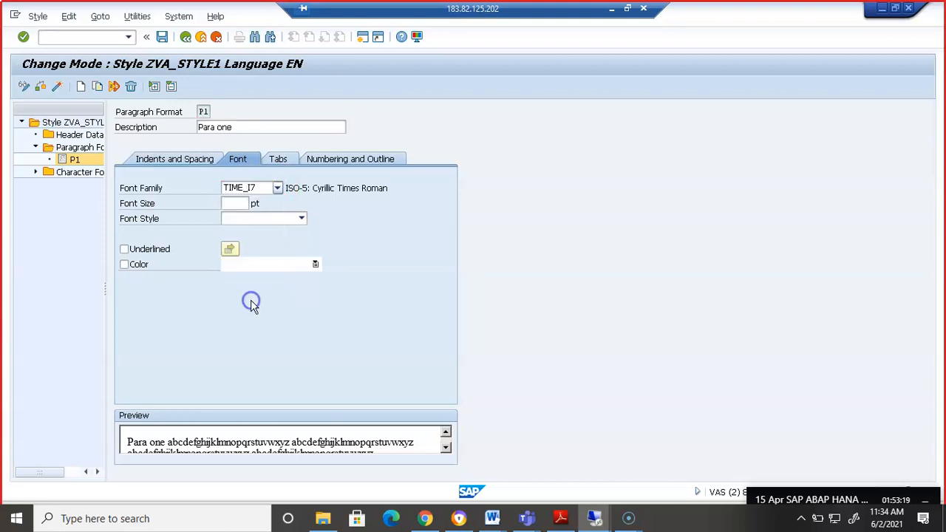
# Step: Set the font of paragraph format P1 to size 12 pt and style Bold
pyautogui.click(237, 204)
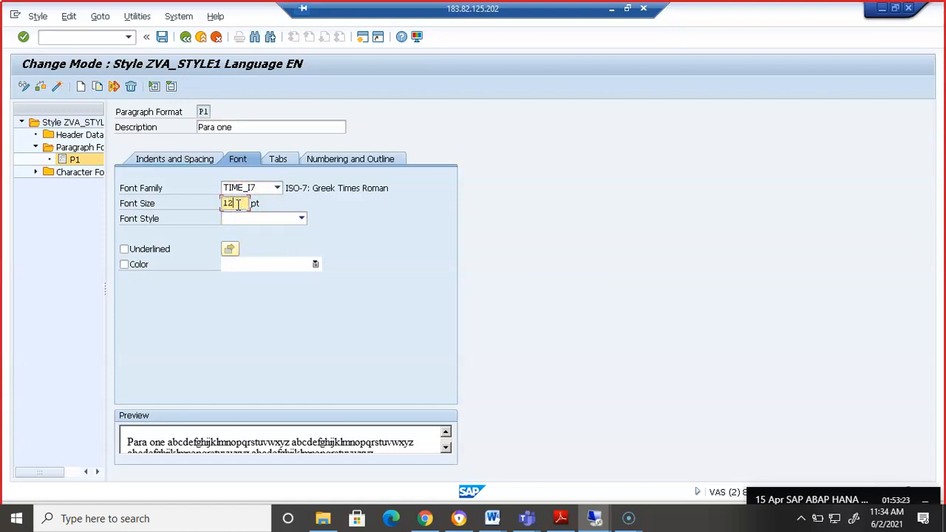
pyautogui.click(285, 222)
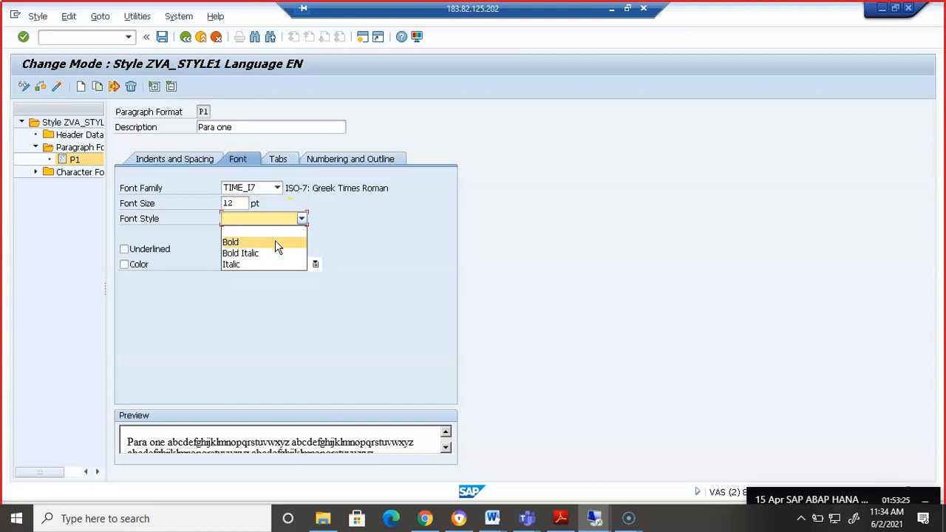
pyautogui.click(276, 244)
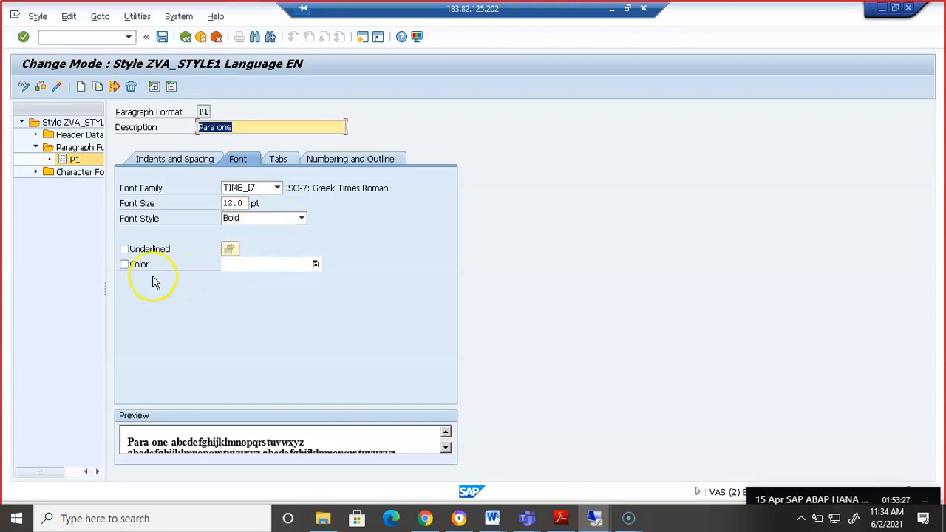
# Step: Enable a font color for paragraph format P1 and choose dark blue
pyautogui.click(124, 264)
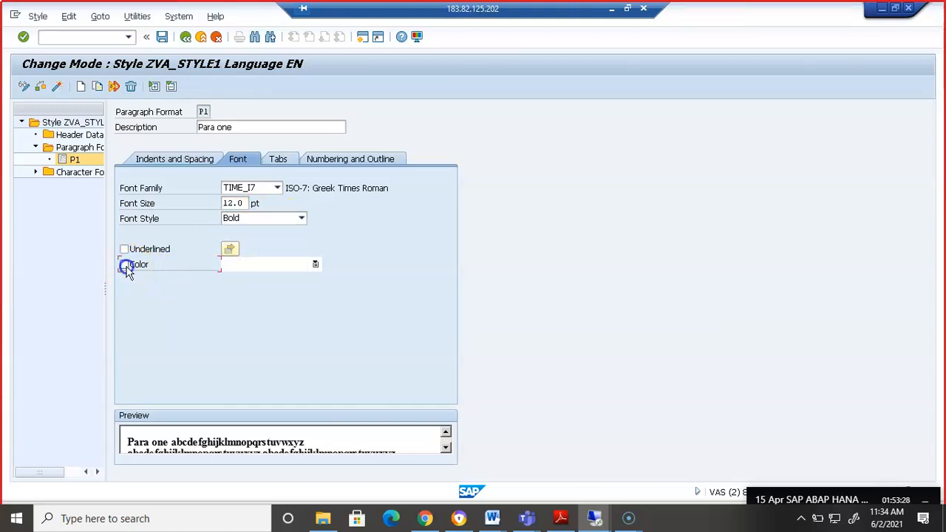
pyautogui.click(317, 265)
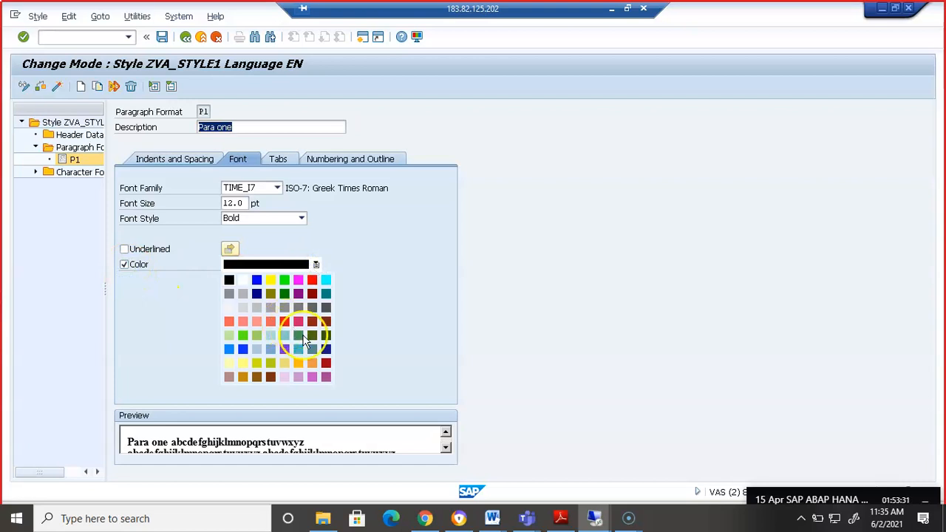
pyautogui.click(257, 296)
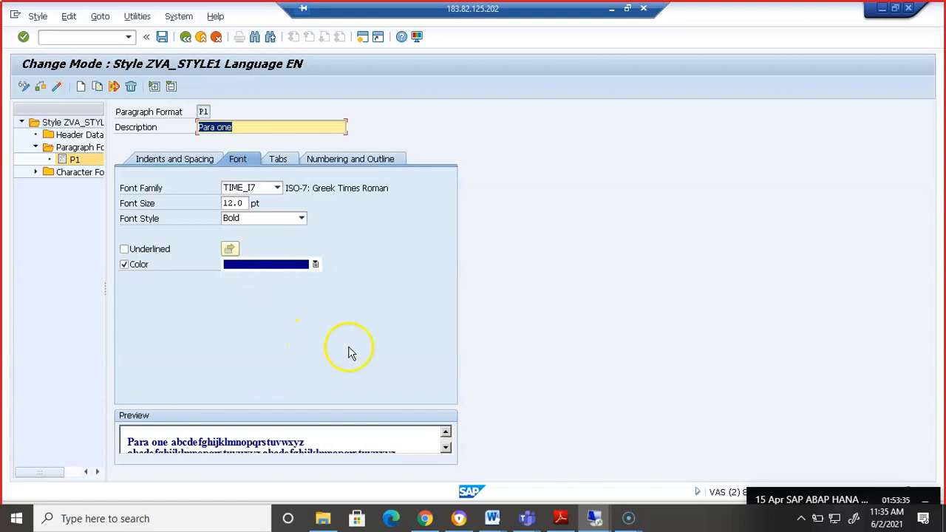
# Step: Save style ZVA_STYLE1 as a local object
pyautogui.click(161, 36)
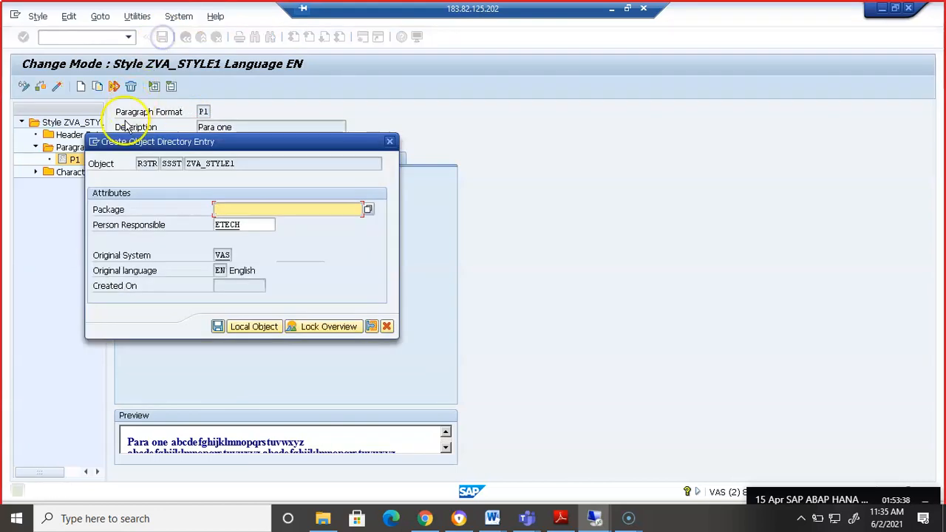
pyautogui.click(254, 327)
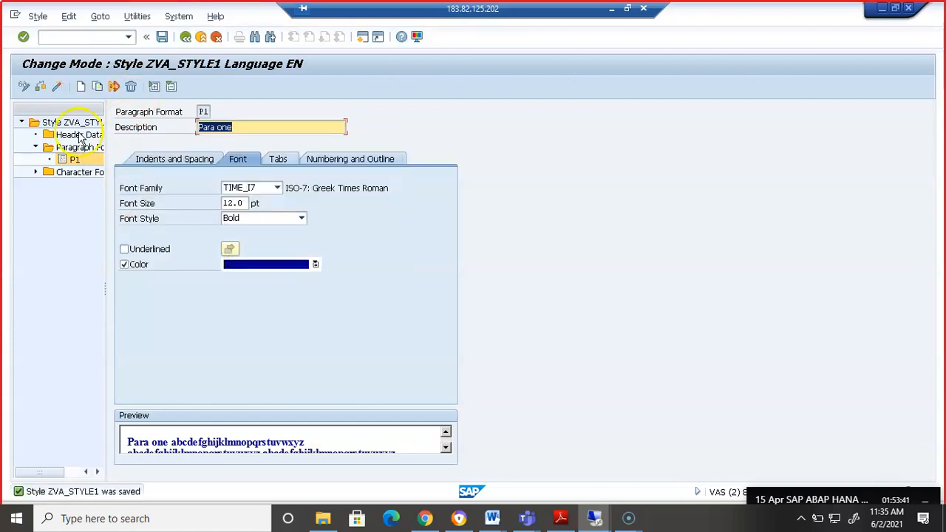
# Step: Set P1 as the standard paragraph in the header data of style ZVA_STYLE1
pyautogui.click(80, 136)
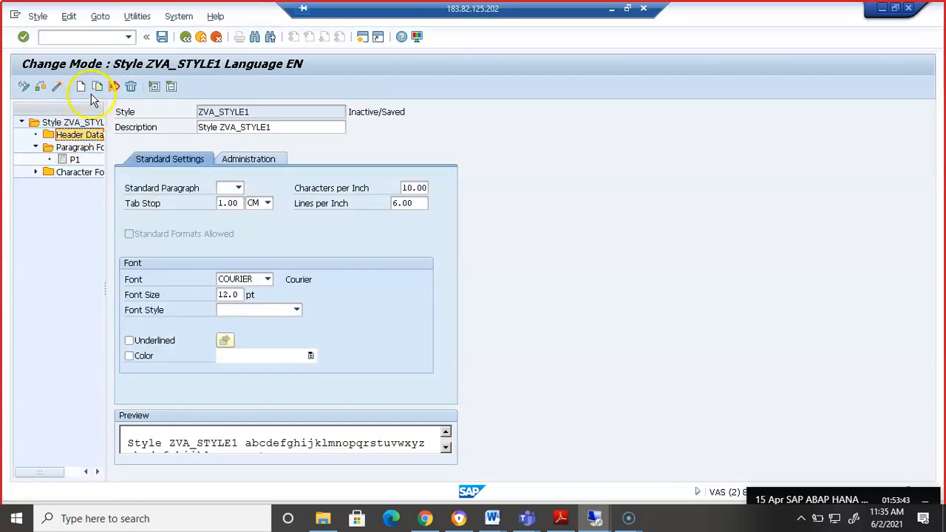
pyautogui.click(238, 188)
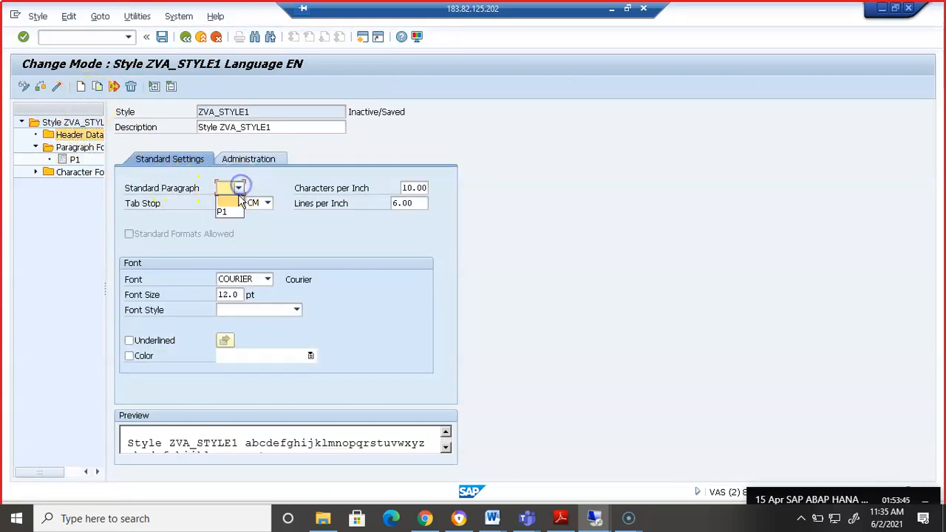
pyautogui.click(233, 213)
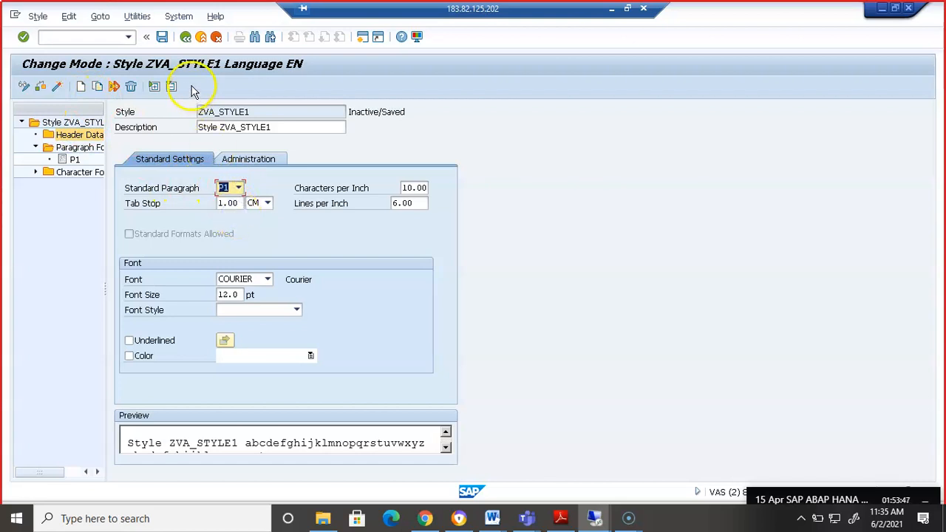
# Step: Save and activate style ZVA_STYLE1, leaving the style editor when done
pyautogui.click(162, 39)
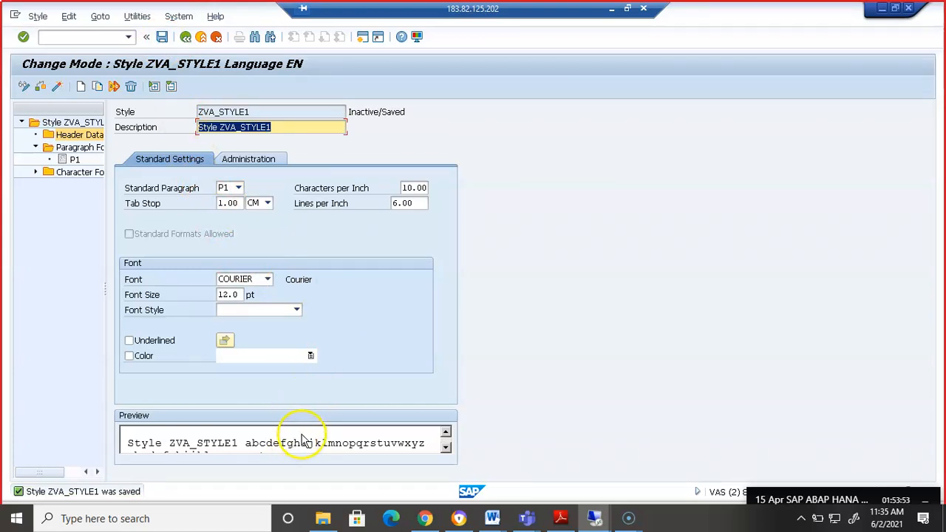
pyautogui.click(57, 87)
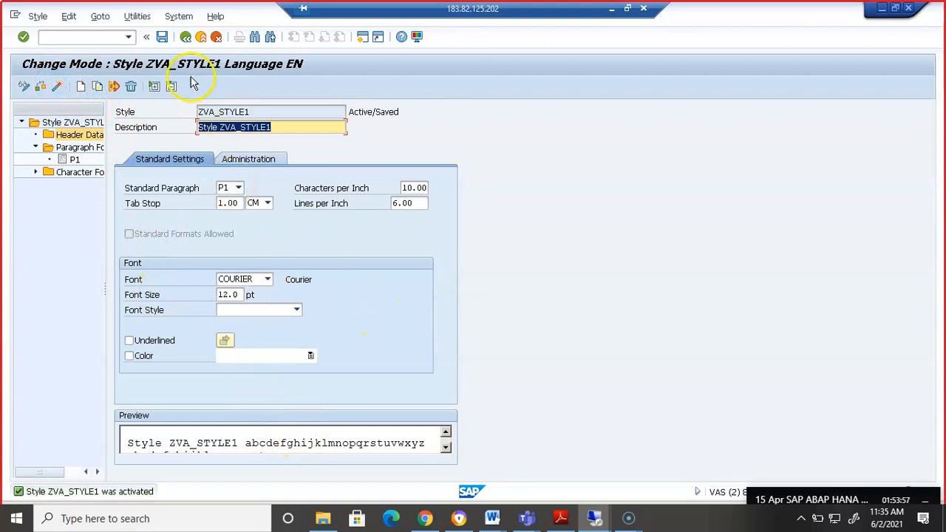
pyautogui.click(187, 39)
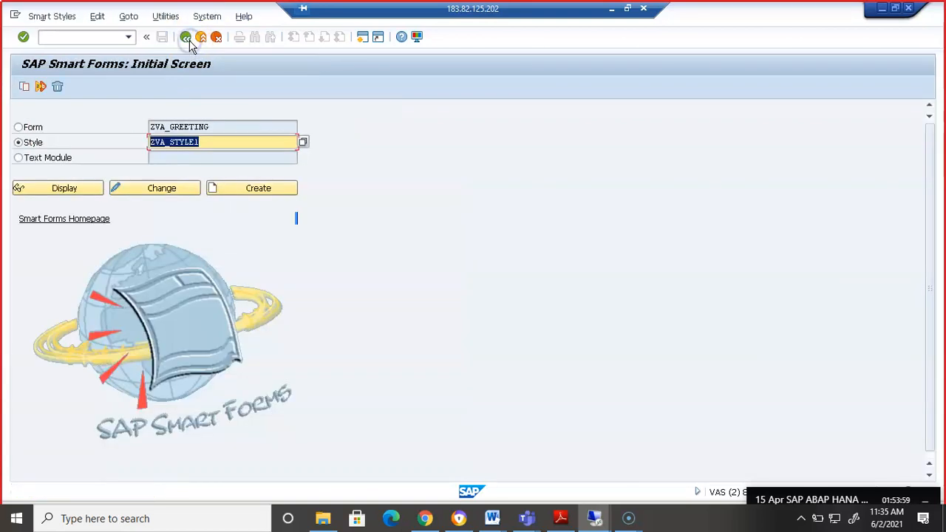
# Step: Create a new Smart Forms style named ZVA_STYLE2
pyautogui.click(214, 144)
pyautogui.press('BackSpace')
pyautogui.write('2')
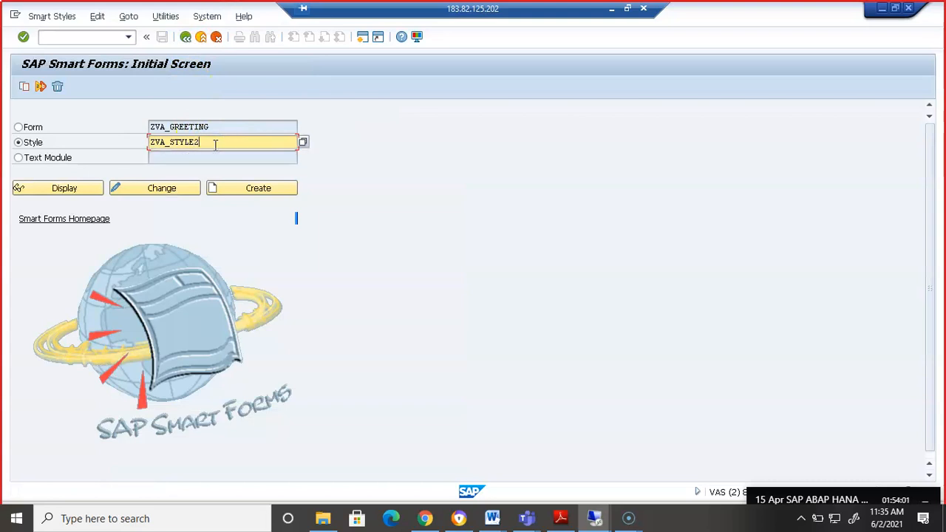
pyautogui.click(264, 194)
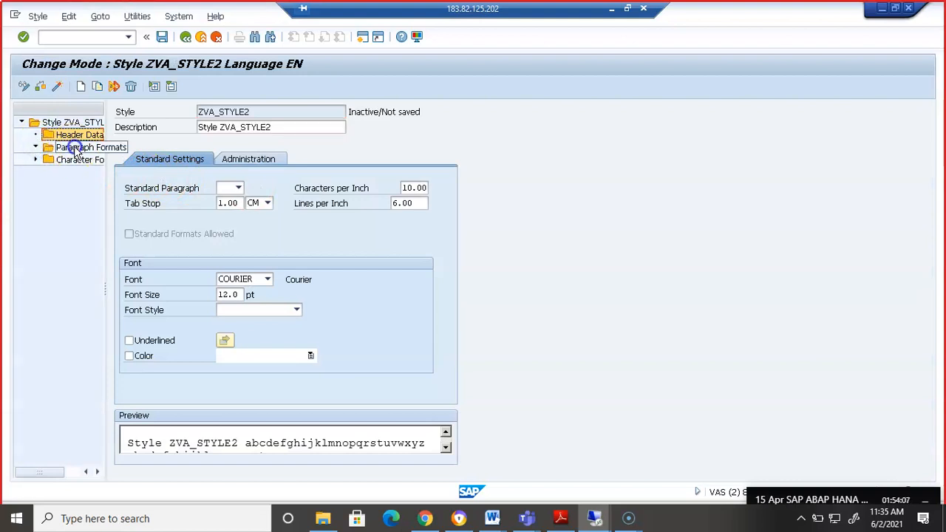
# Step: Add paragraph format P1 to style ZVA_STYLE2 with the description "Para one"
pyautogui.doubleClick(74, 147)
pyautogui.click(82, 86)
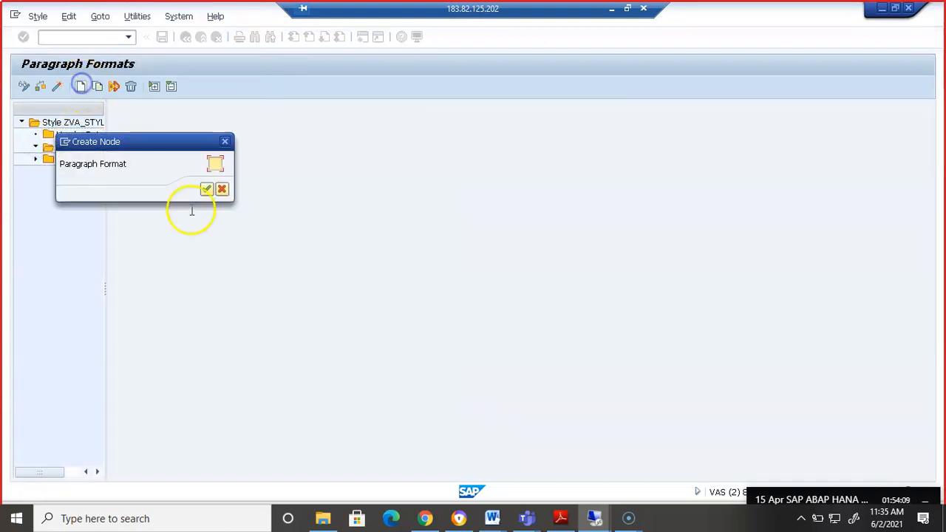
pyautogui.write('p1')
pyautogui.press('Return')
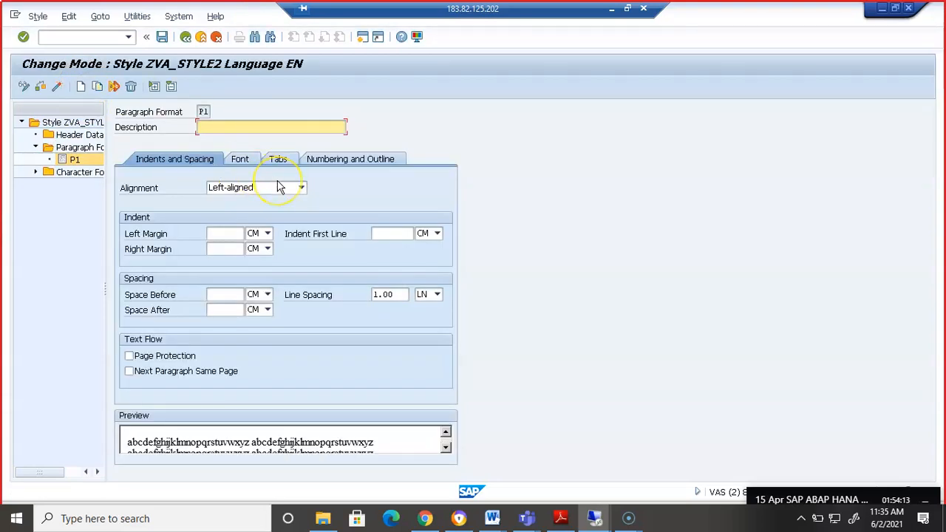
pyautogui.click(295, 125)
pyautogui.write('p')
pyautogui.press('Down')
pyautogui.press('Return')
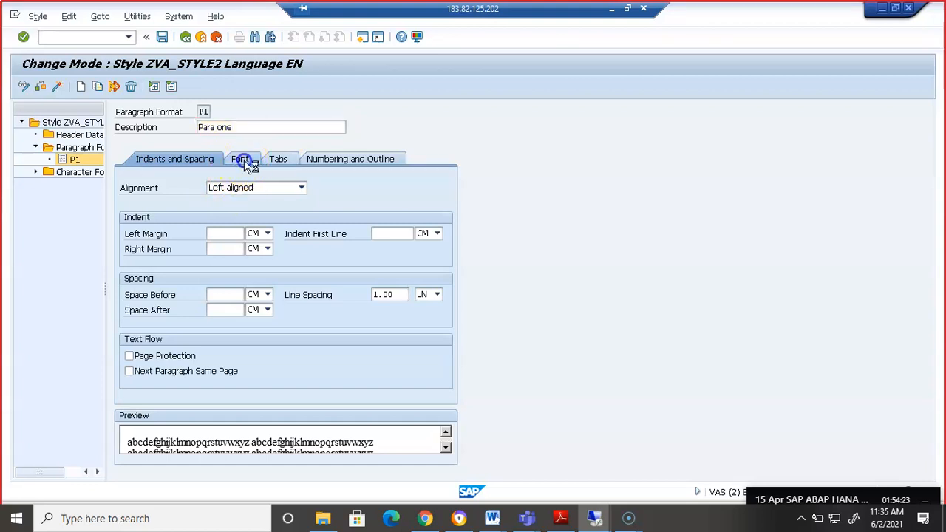
# Step: Set the font family of paragraph format P1 in ZVA_STYLE2 to COURIER
pyautogui.click(244, 161)
pyautogui.click(252, 189)
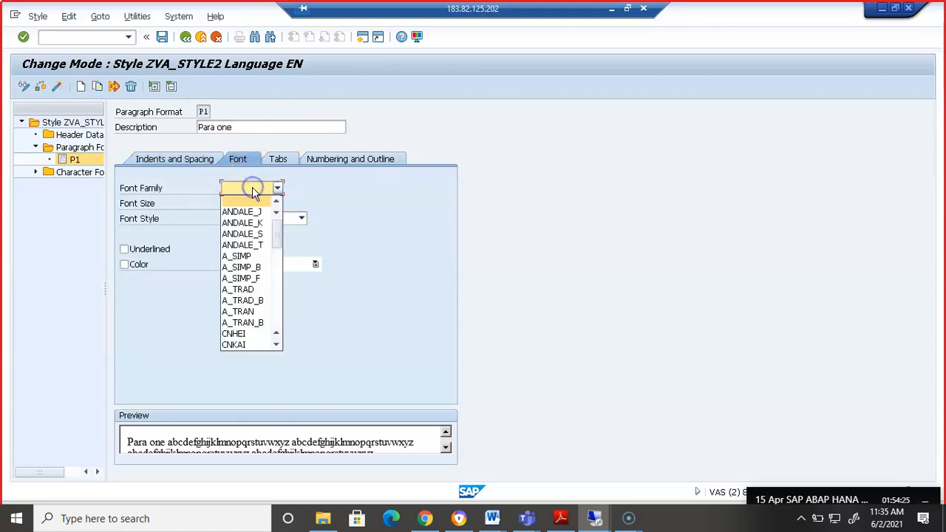
pyautogui.click(276, 345)
pyautogui.click(277, 345)
pyautogui.click(277, 345)
pyautogui.click(276, 345)
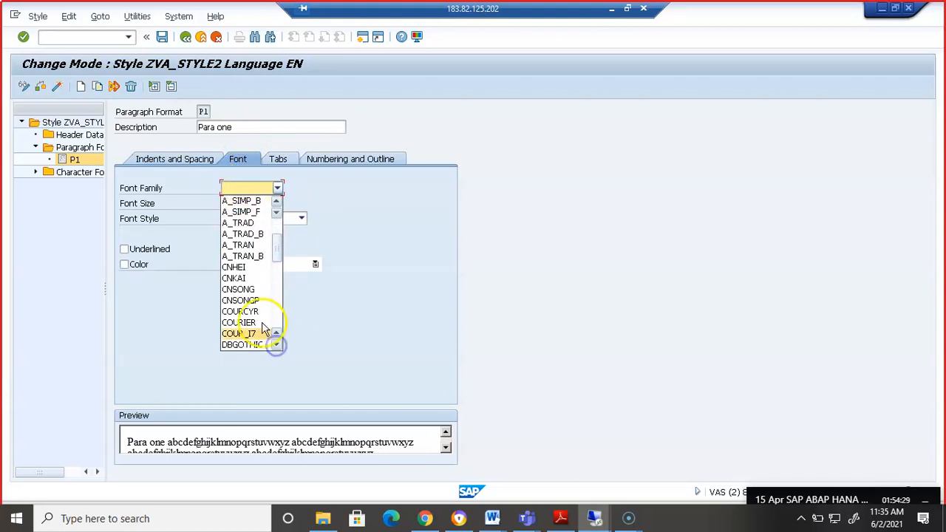
pyautogui.click(244, 322)
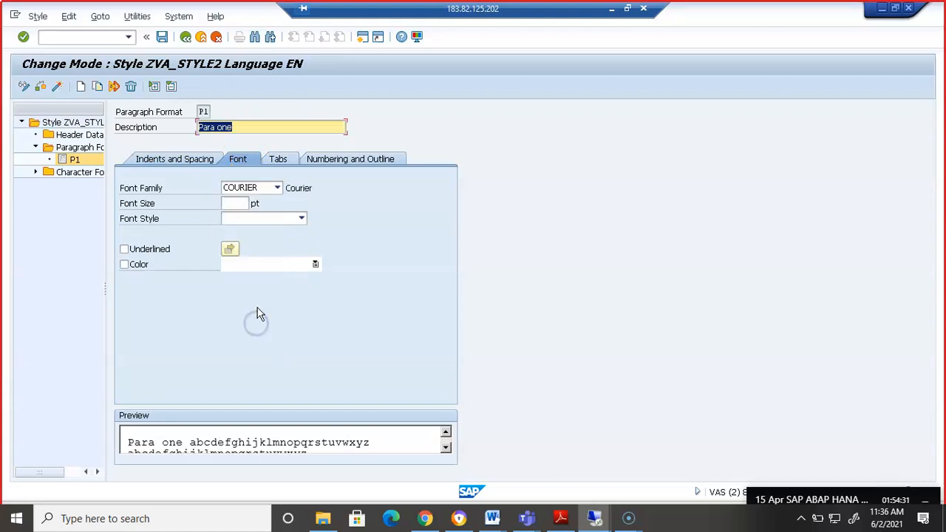
# Step: Set the font size of ZVA_STYLE2's paragraph format P1 to 30 pt and its font style to Bold
pyautogui.click(230, 203)
pyautogui.write('30')
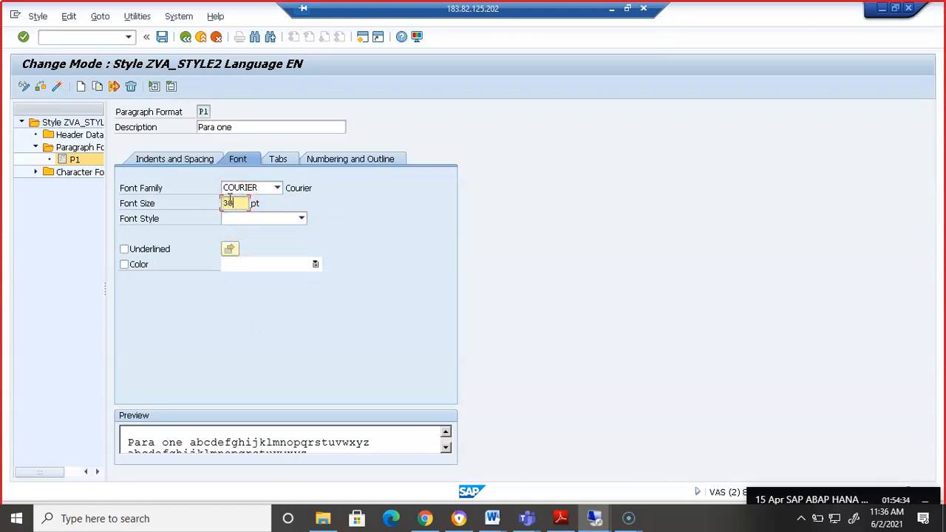
pyautogui.click(270, 219)
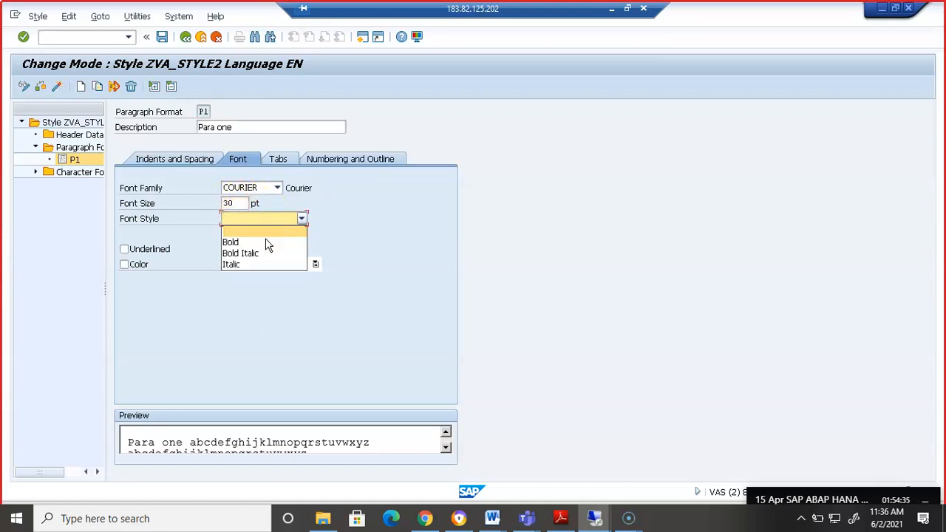
pyautogui.click(267, 247)
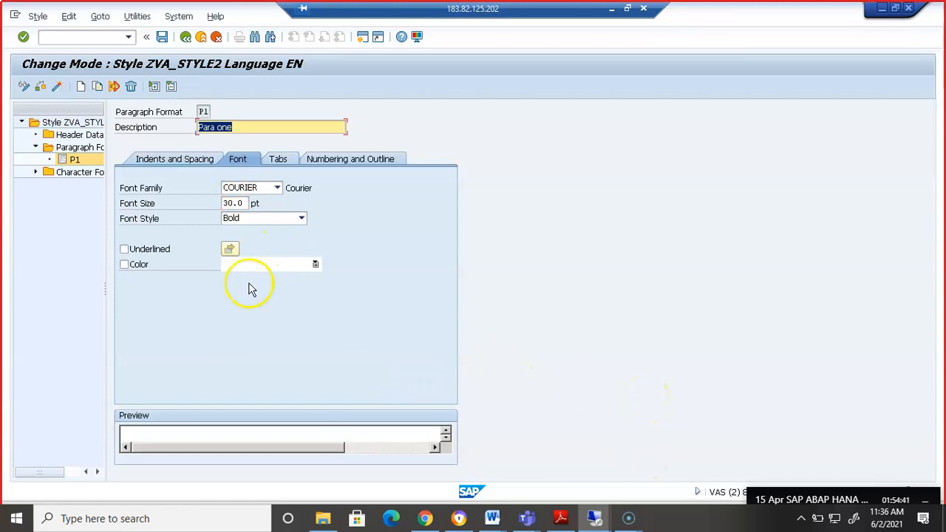
# Step: Enable a font color for paragraph format P1 in ZVA_STYLE2 and choose red
pyautogui.click(123, 266)
pyautogui.click(316, 266)
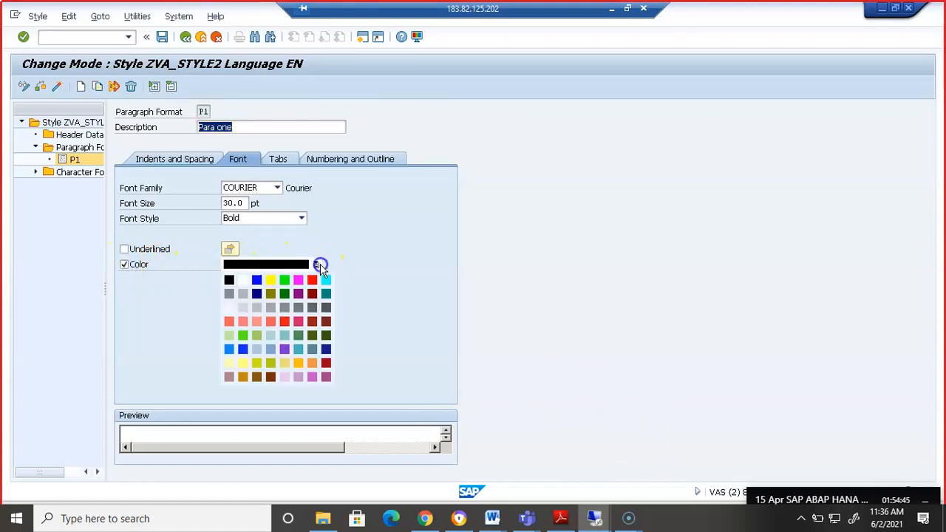
pyautogui.click(312, 280)
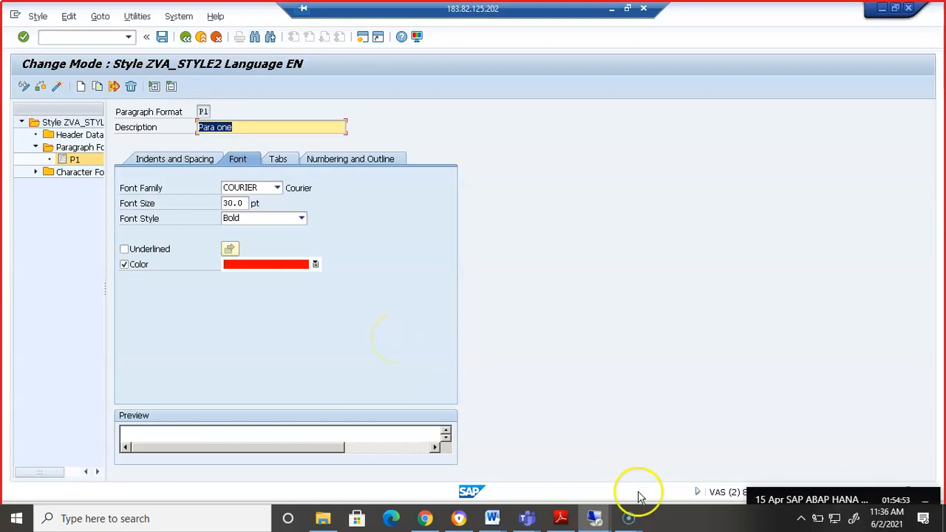
pyautogui.moveTo(636, 523)
pyautogui.click(613, 460)
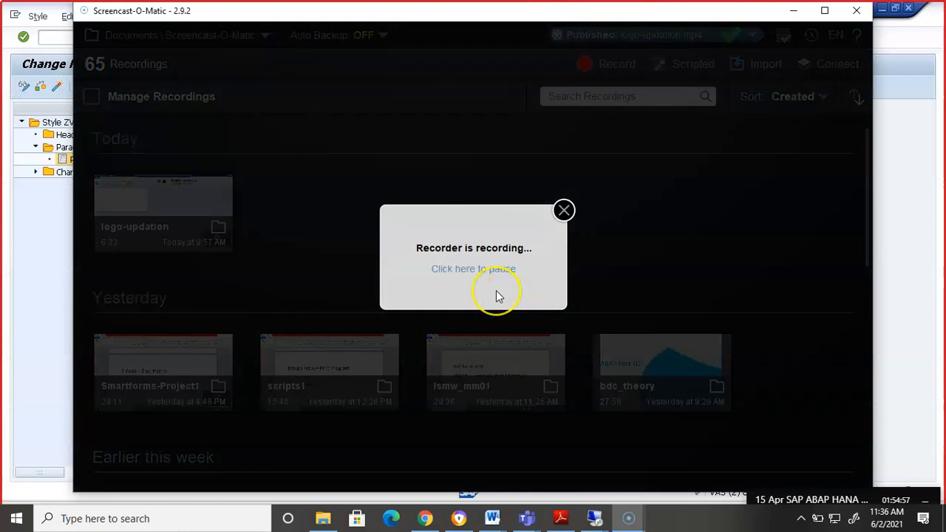
pyautogui.click(481, 269)
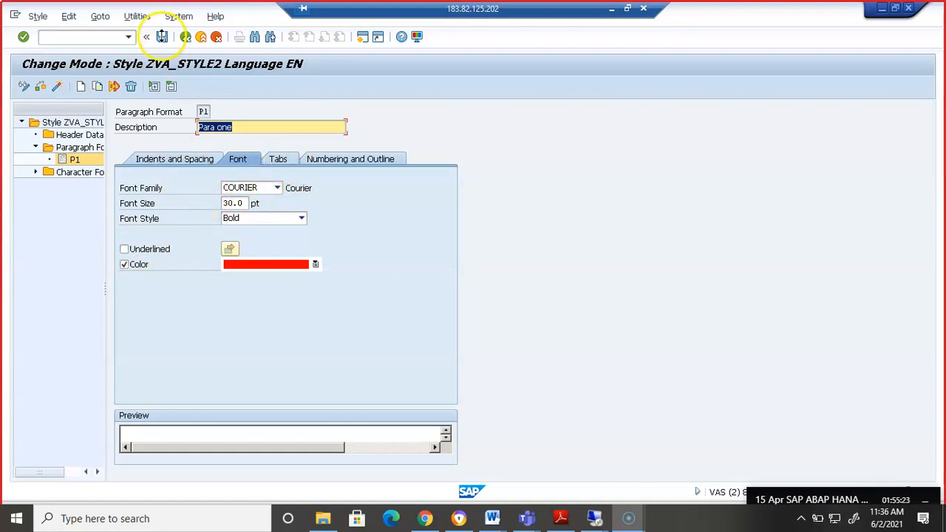
# Step: Save style ZVA_STYLE2 in package $TMP
pyautogui.click(161, 37)
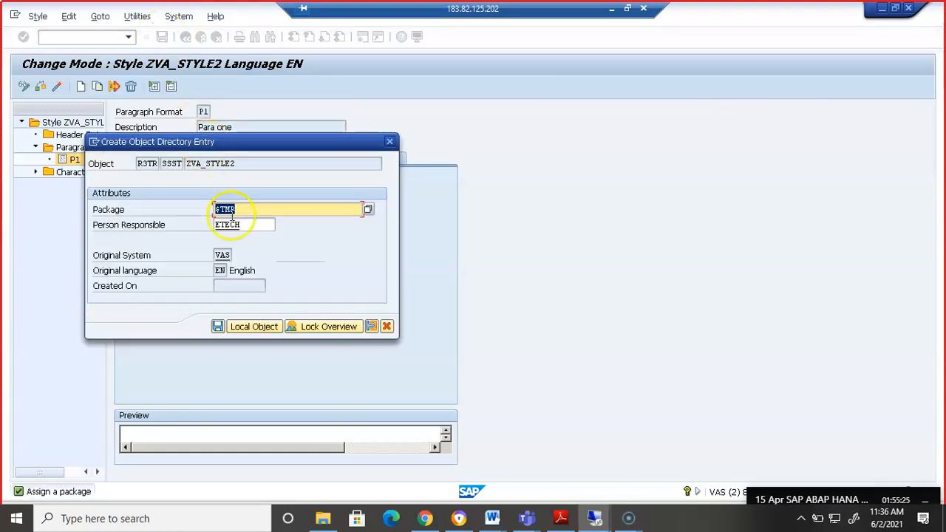
pyautogui.press('Return')
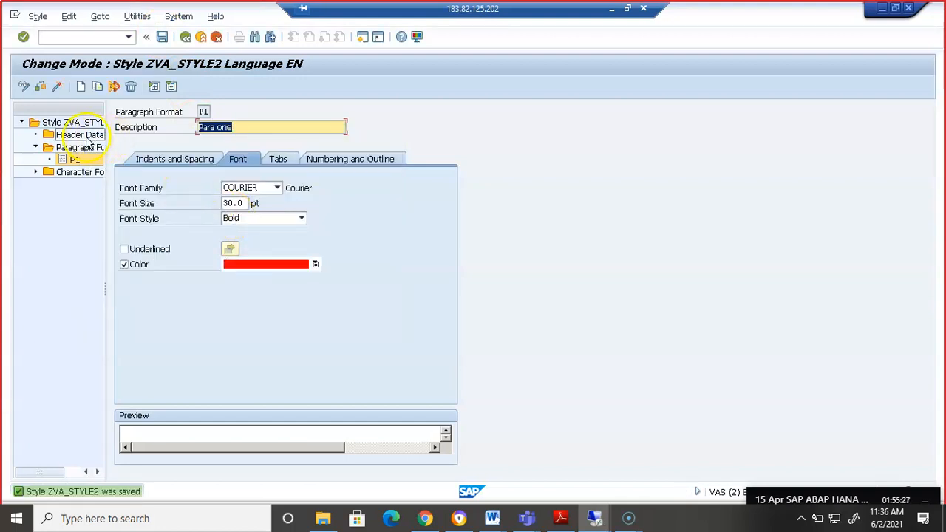
# Step: Set P1 as the standard paragraph in the header data of ZVA_STYLE2 and save the style
pyautogui.click(83, 136)
pyautogui.click(238, 189)
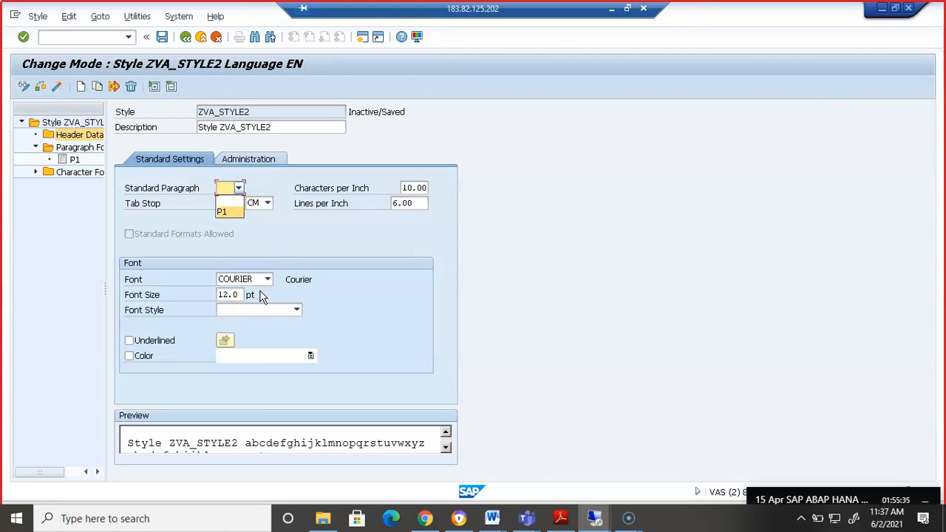
pyautogui.click(227, 213)
pyautogui.click(251, 295)
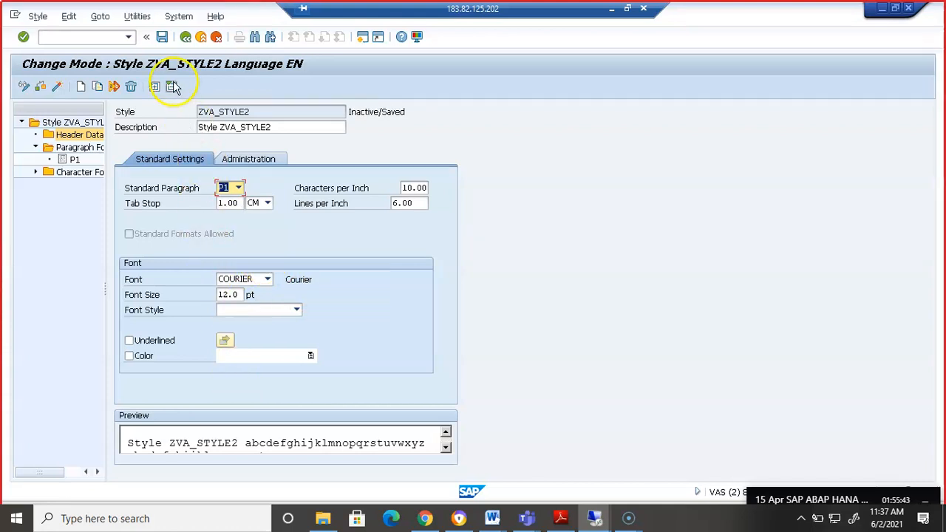
pyautogui.click(162, 37)
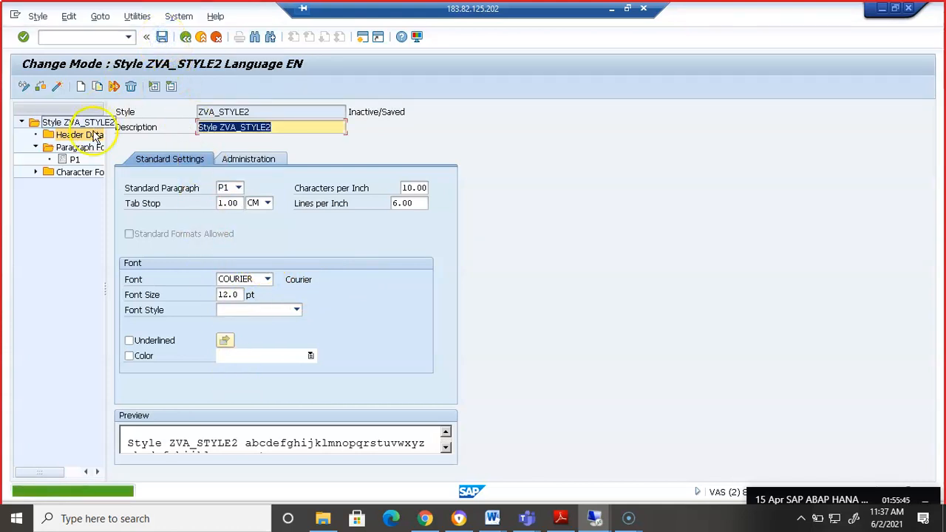
pyautogui.click(81, 159)
pyautogui.click(75, 159)
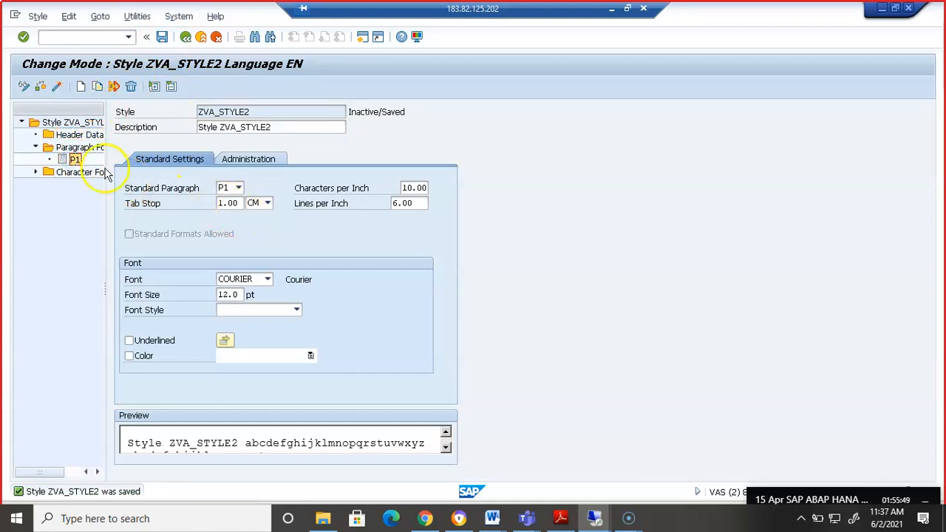
pyautogui.click(233, 295)
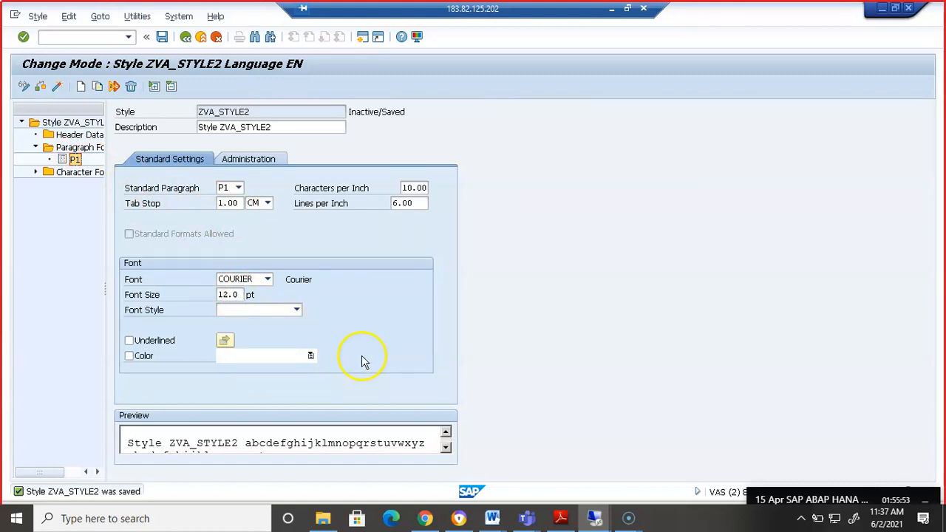
pyautogui.click(250, 161)
pyautogui.click(180, 162)
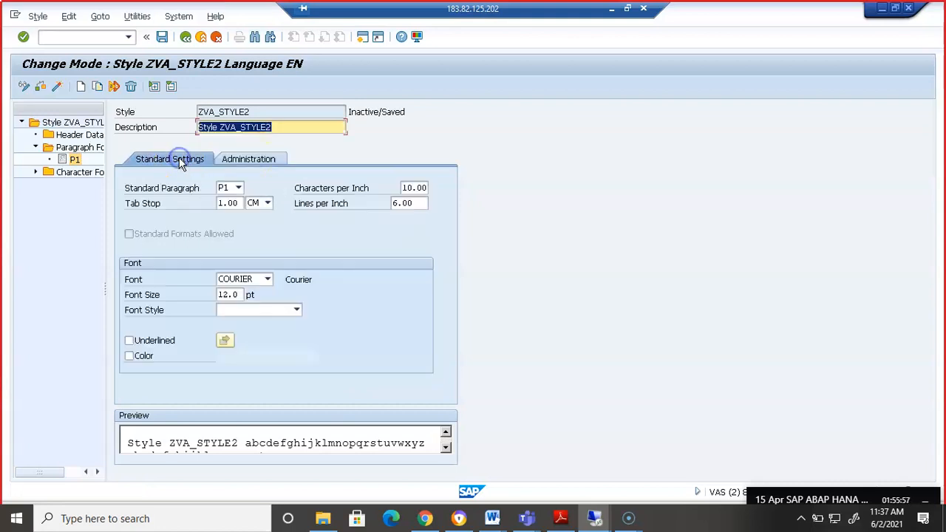
# Step: Set the font style in the standard settings of ZVA_STYLE2 to Bold
pyautogui.click(296, 314)
pyautogui.click(272, 334)
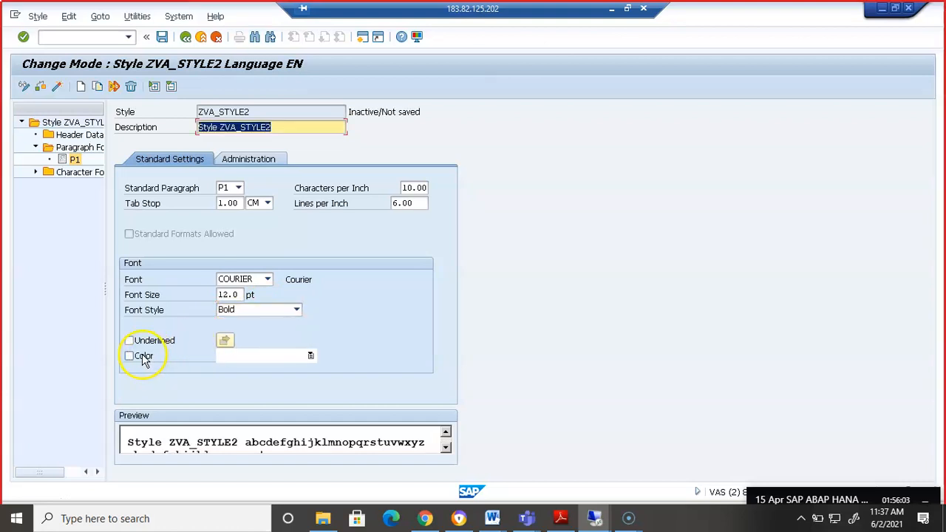
pyautogui.click(78, 136)
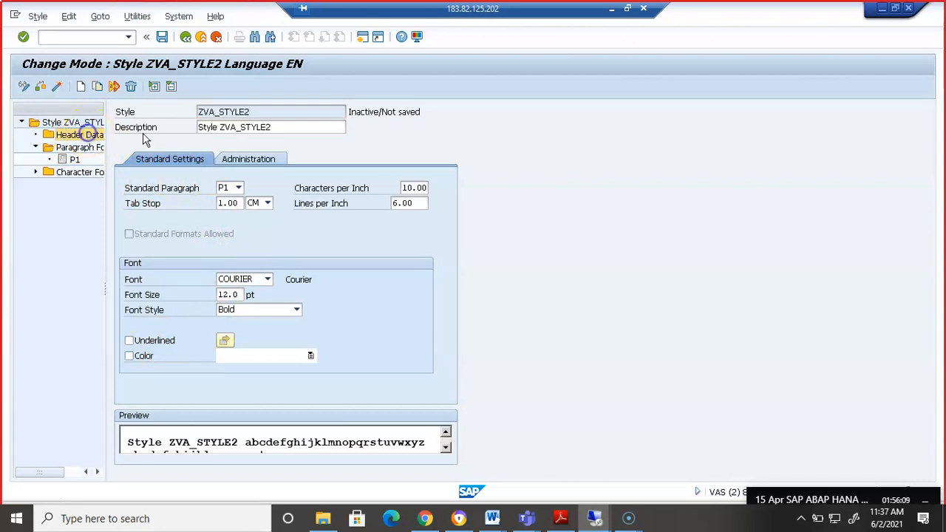
pyautogui.click(264, 164)
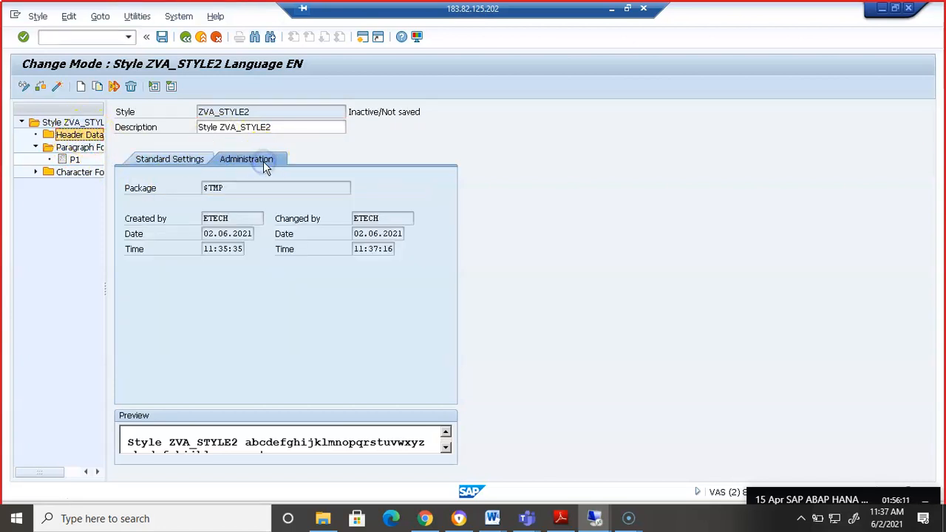
# Step: Set the alignment of paragraph format P1 in ZVA_STYLE2 to Centered
pyautogui.click(75, 160)
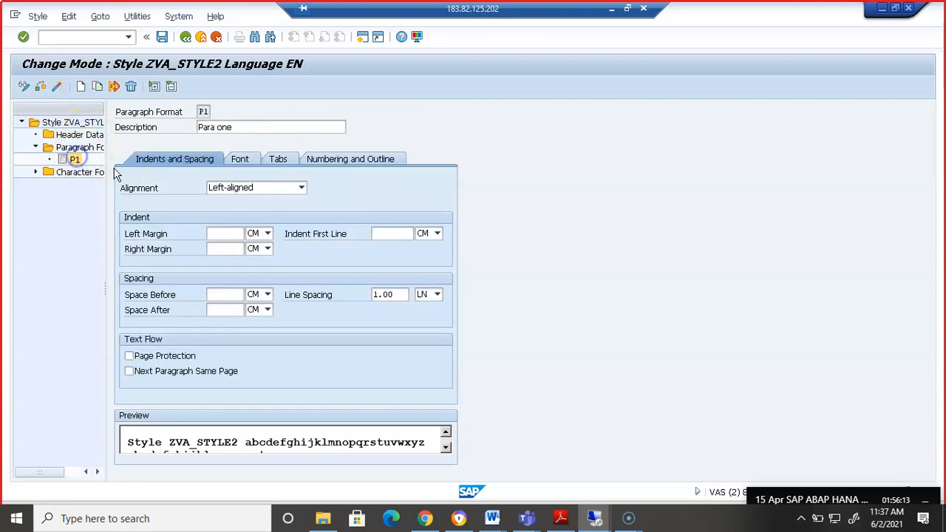
pyautogui.click(302, 189)
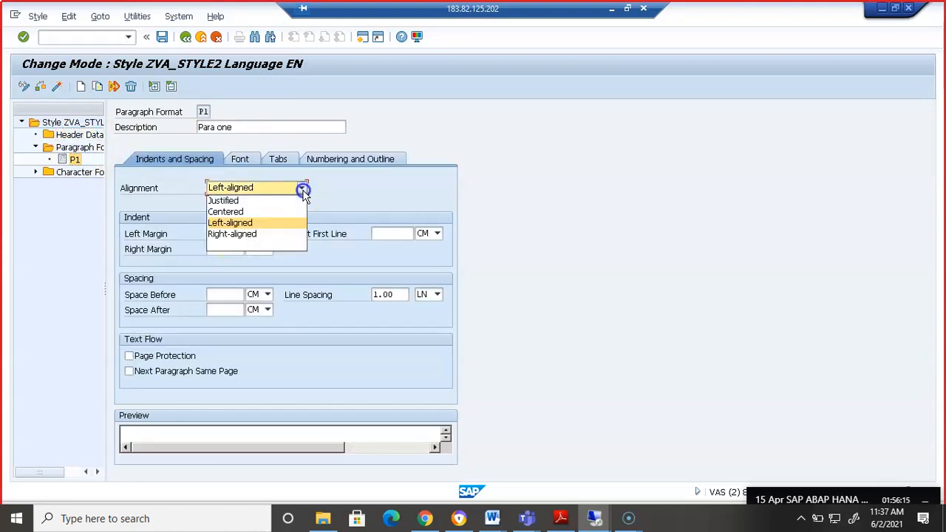
pyautogui.click(275, 215)
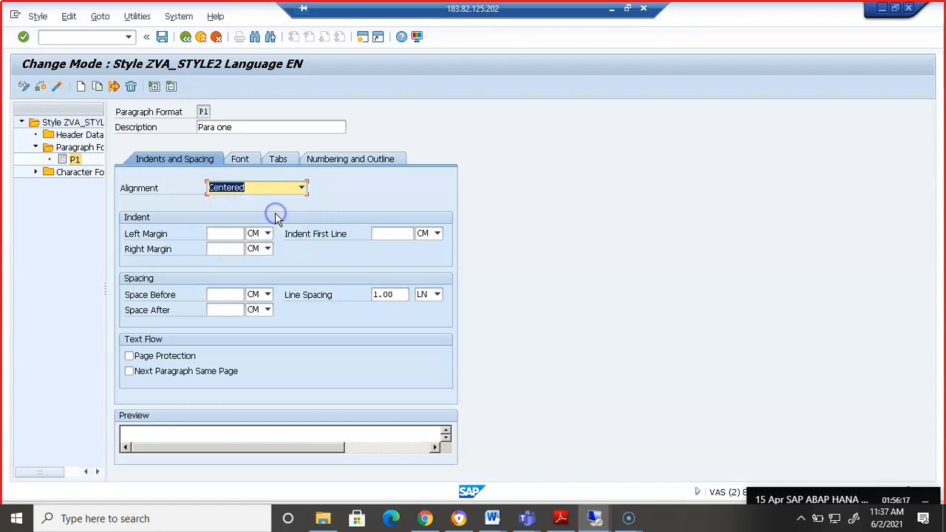
# Step: Save and activate style ZVA_STYLE2, and return to the Smart Forms initial screen
pyautogui.click(162, 37)
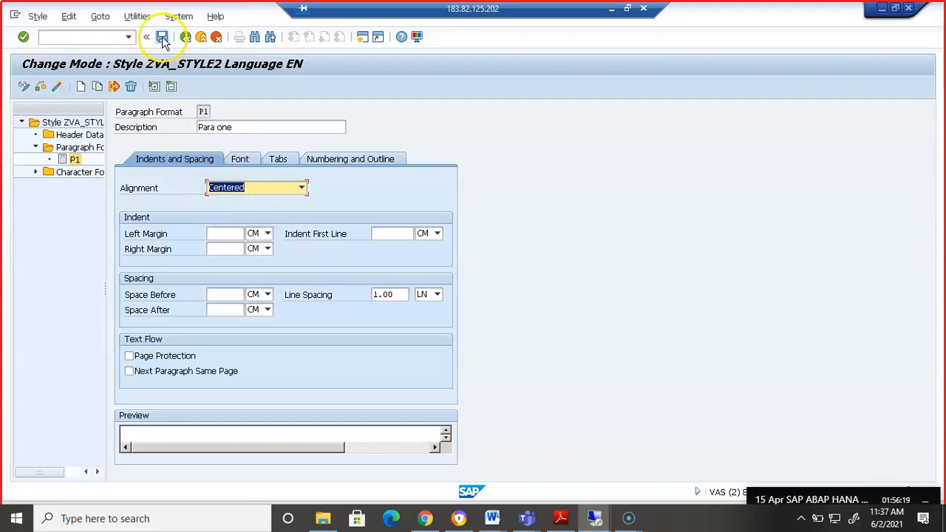
pyautogui.click(56, 86)
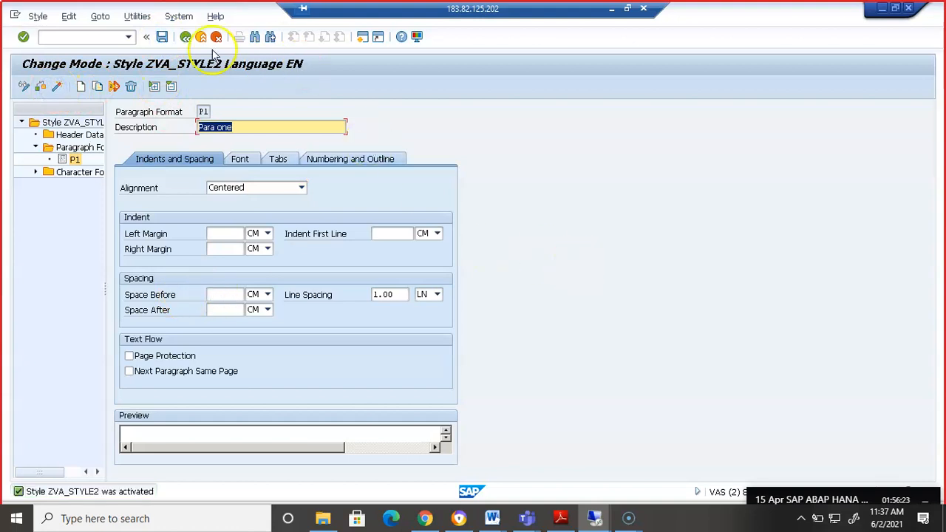
pyautogui.click(186, 37)
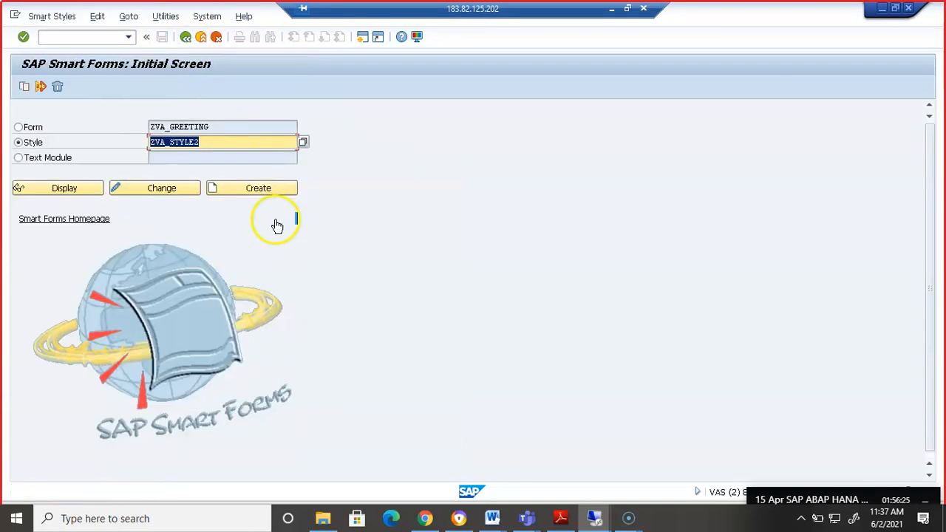
pyautogui.click(232, 146)
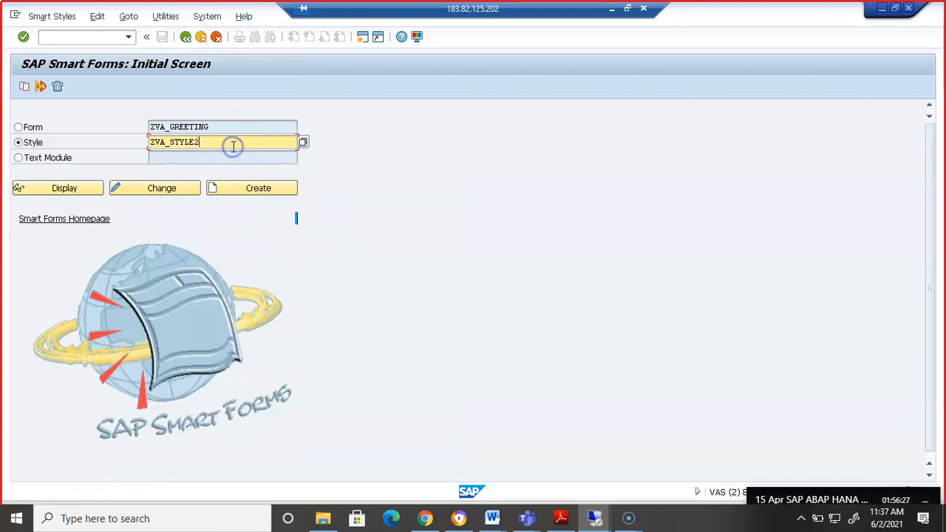
pyautogui.moveTo(233, 146); pyautogui.dragTo(150, 140)
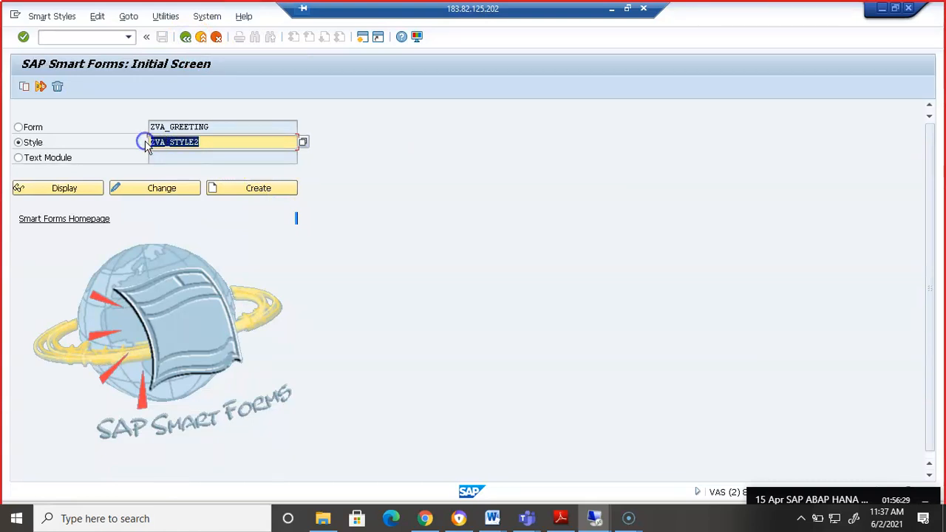
pyautogui.click(431, 276)
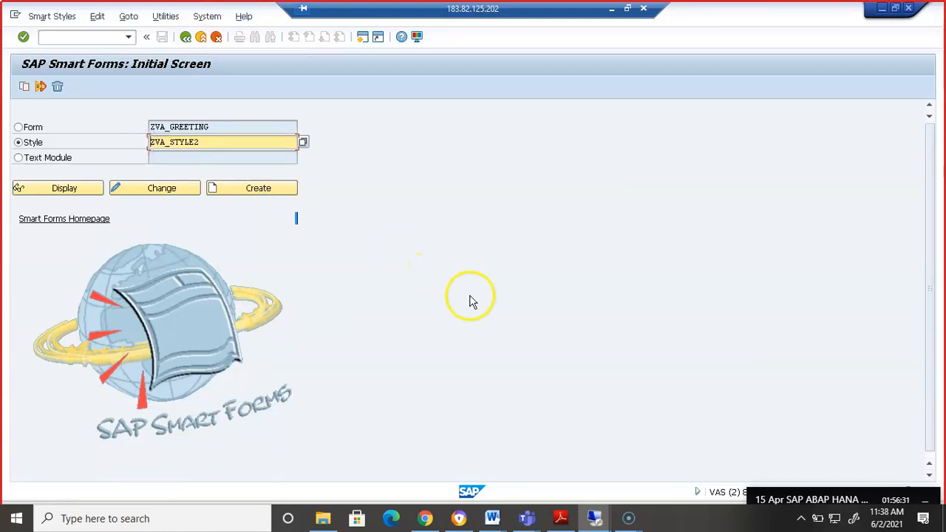
# Step: Try to open form ZVA_GREETING for editing and switch its output options to change mode
pyautogui.click(32, 127)
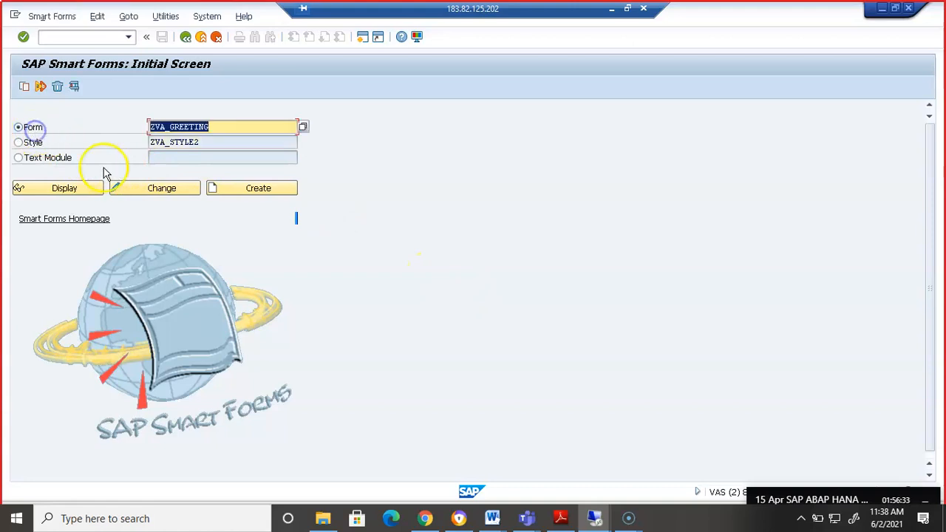
pyautogui.click(175, 191)
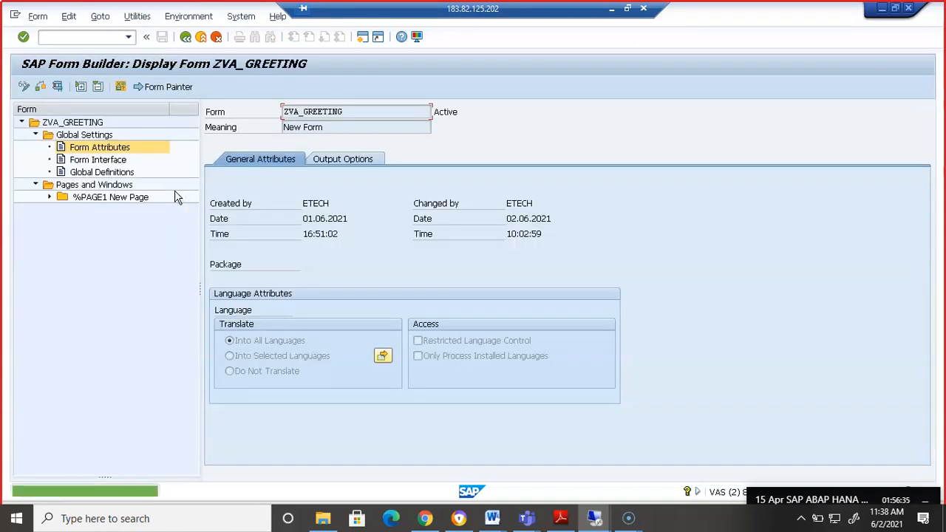
pyautogui.click(341, 161)
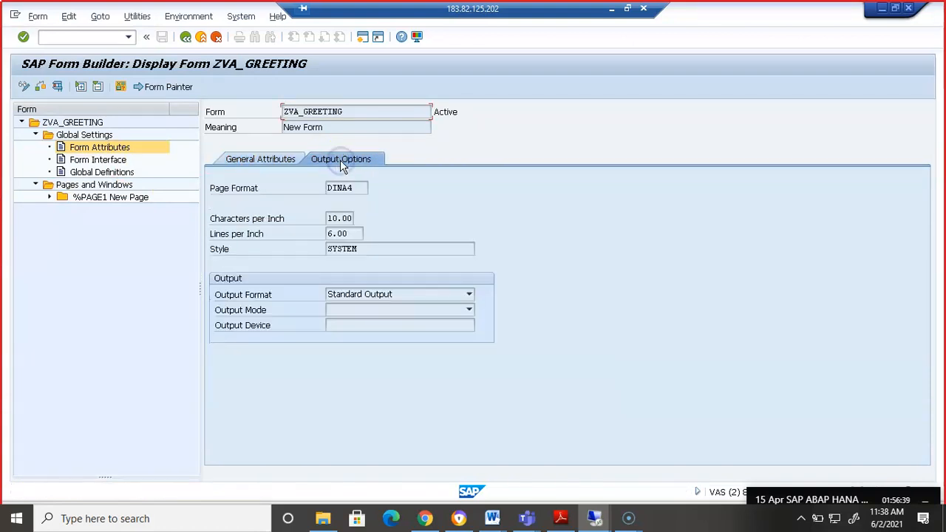
pyautogui.click(363, 246)
pyautogui.hotkey('ctrl', 'F1')
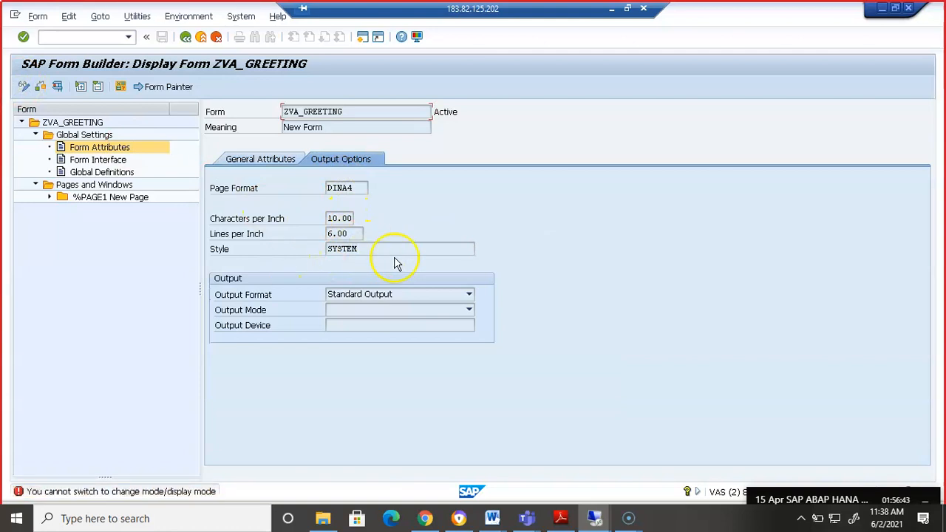
pyautogui.click(20, 83)
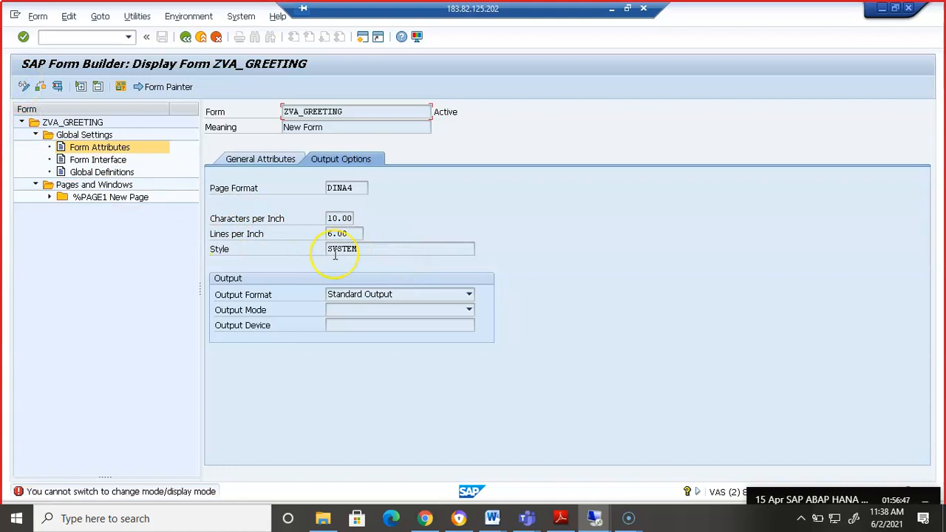
# Step: Close the display-only form window and switch to the other SAP session with ZVA_GREETING in change mode
pyautogui.hotkey('alt', 'Tab')
pyautogui.hotkey('alt', 'Tab')
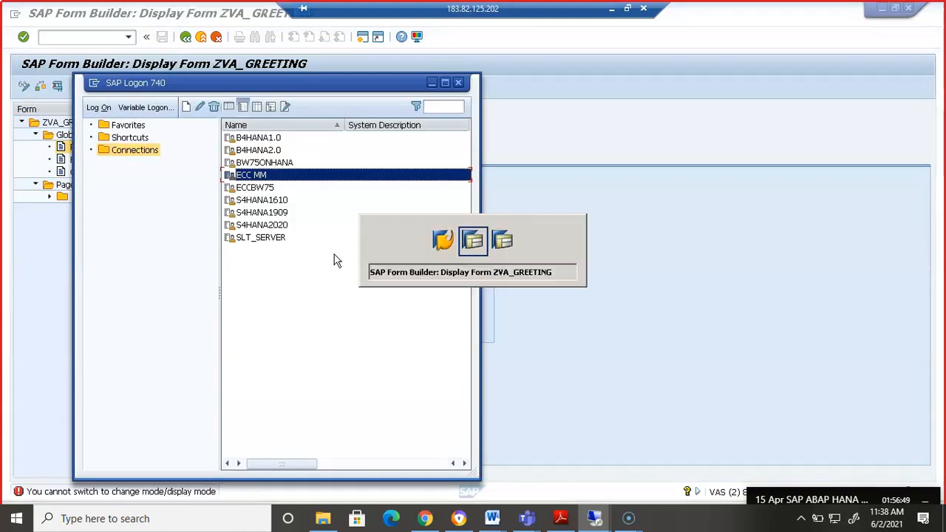
pyautogui.moveTo(597, 515)
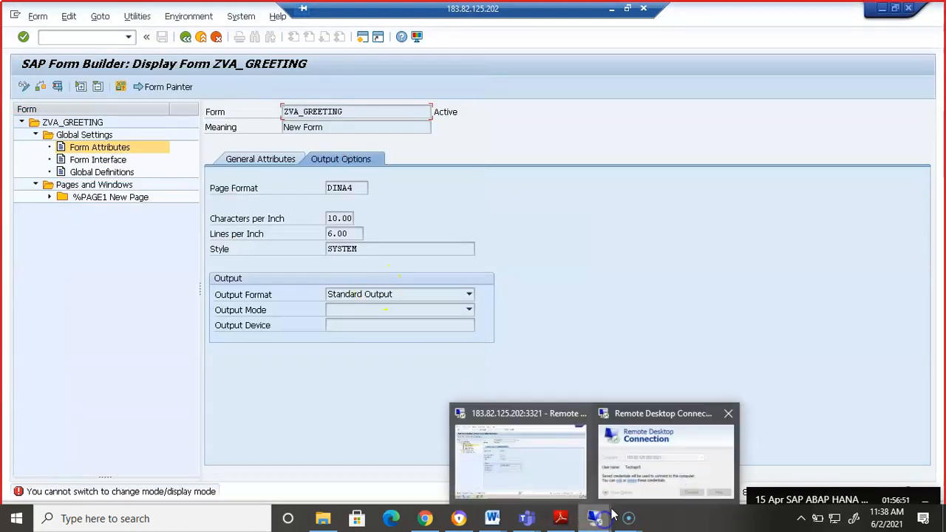
pyautogui.click(565, 472)
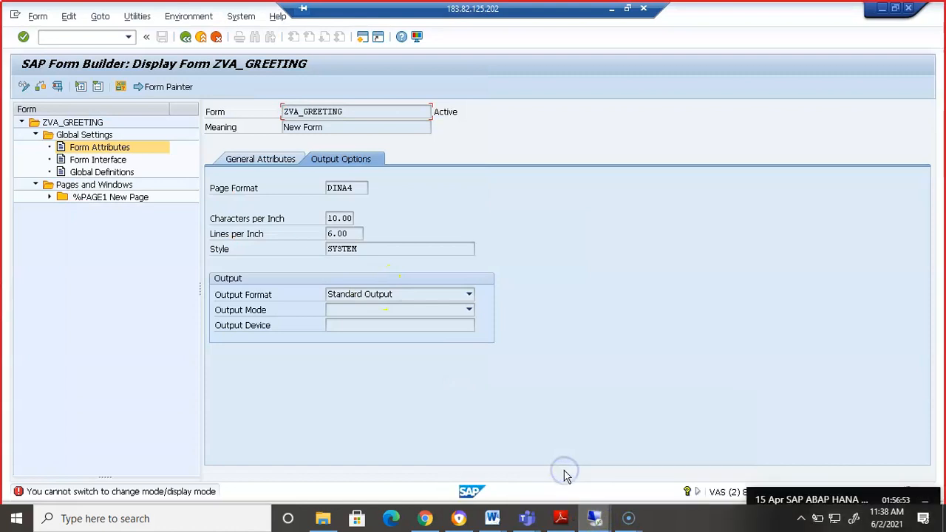
pyautogui.moveTo(595, 517)
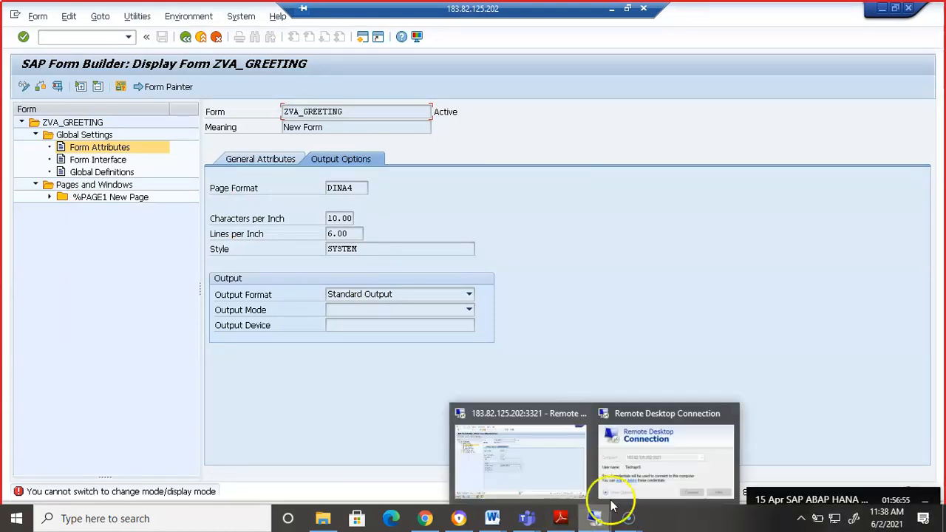
pyautogui.click(620, 467)
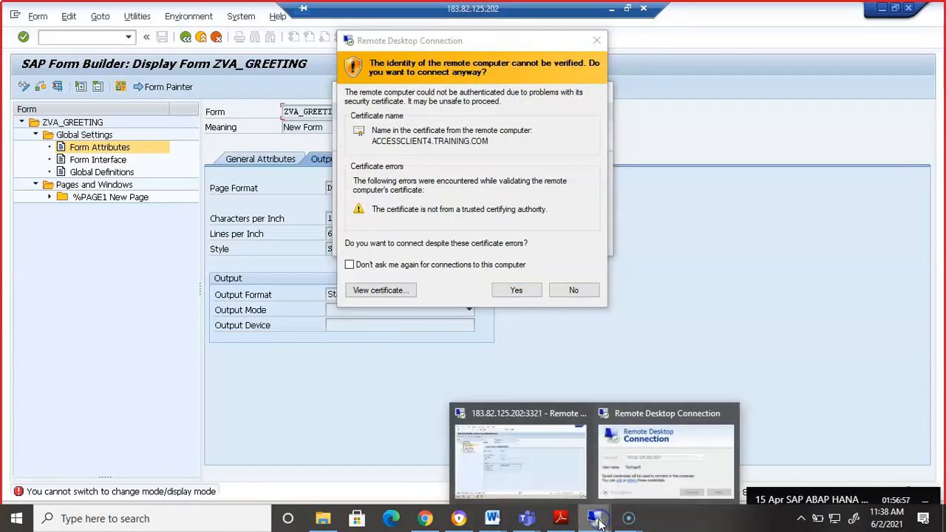
pyautogui.click(561, 482)
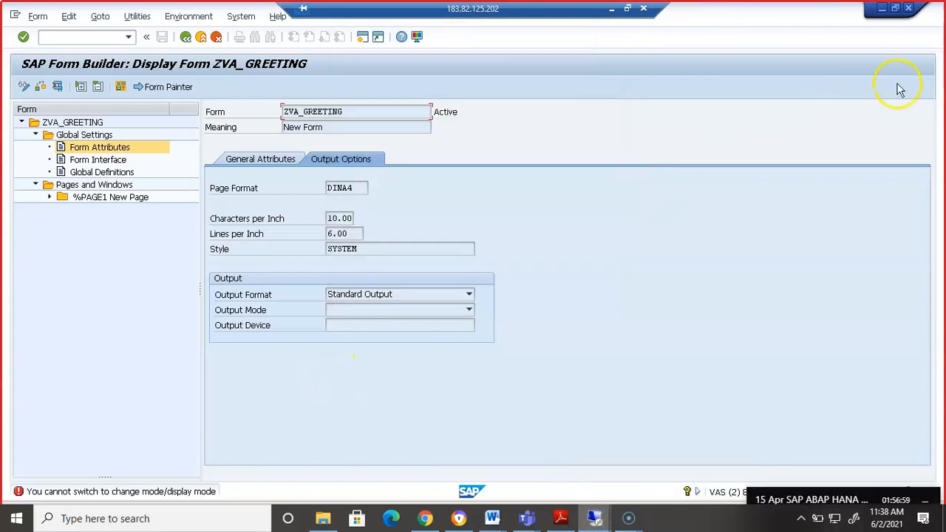
pyautogui.click(910, 11)
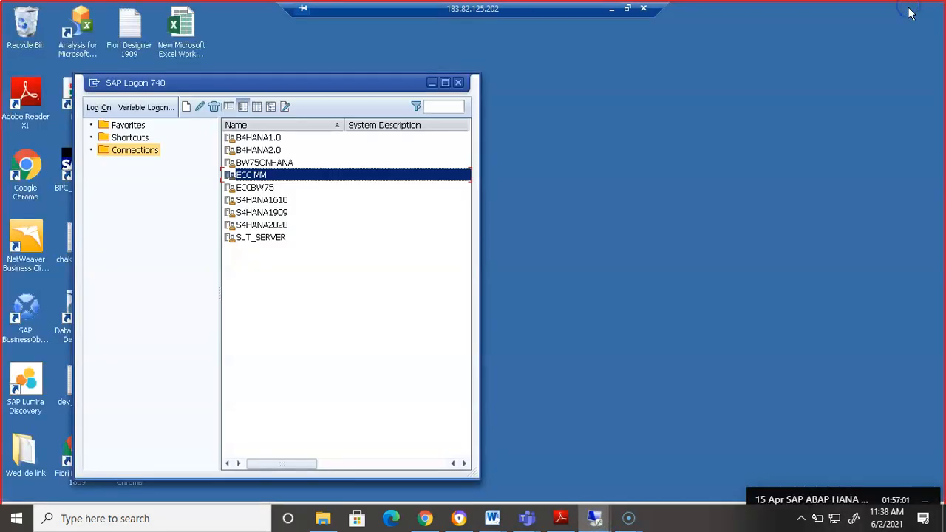
pyautogui.hotkey('alt', 'Tab')
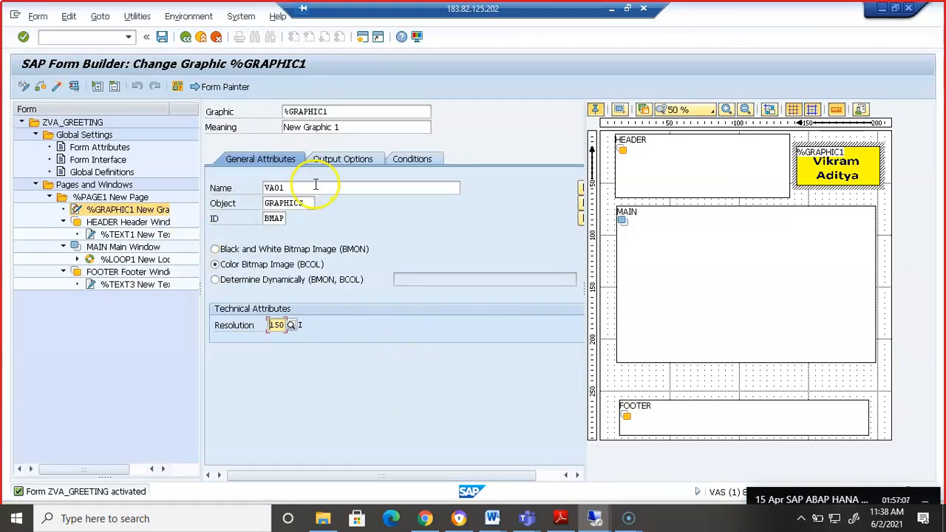
# Step: Set the style in the output options of the ZVA_GREETING form attributes to ZVA_STYLE1 and save the form
pyautogui.click(121, 148)
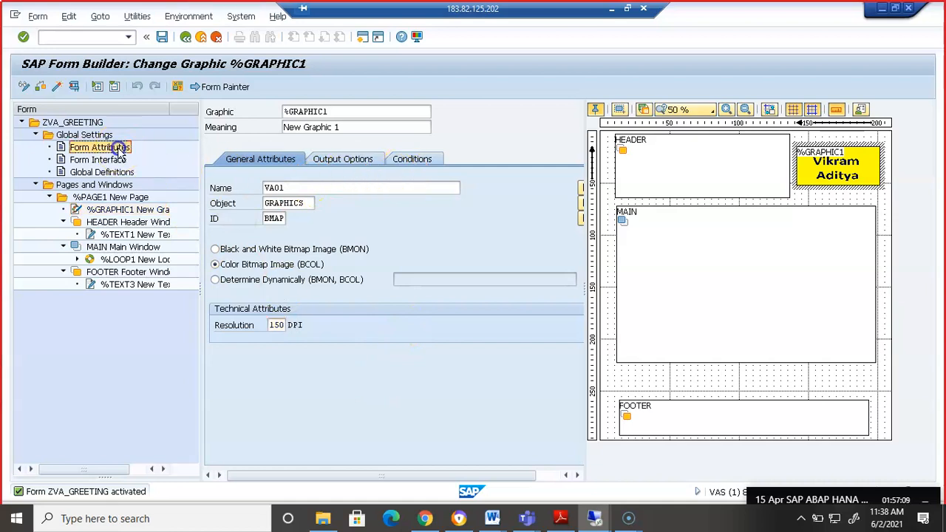
pyautogui.click(367, 163)
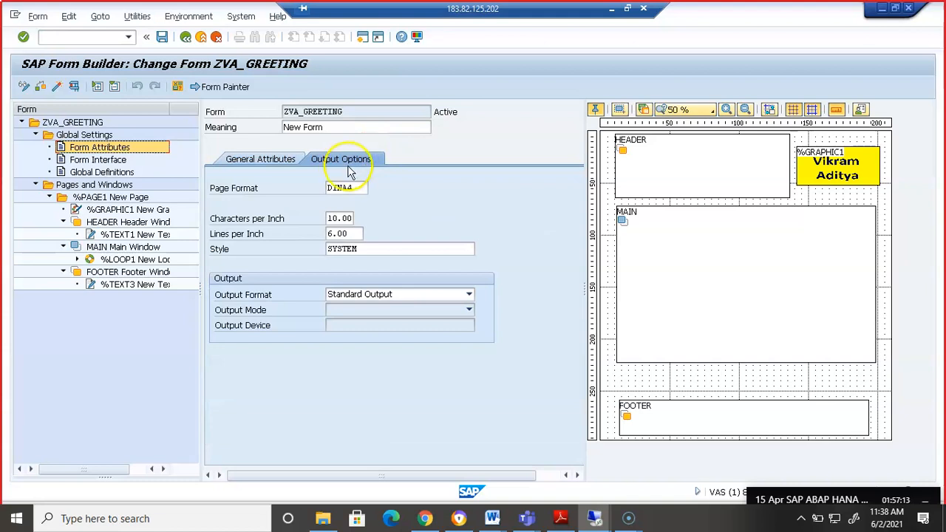
pyautogui.click(377, 248)
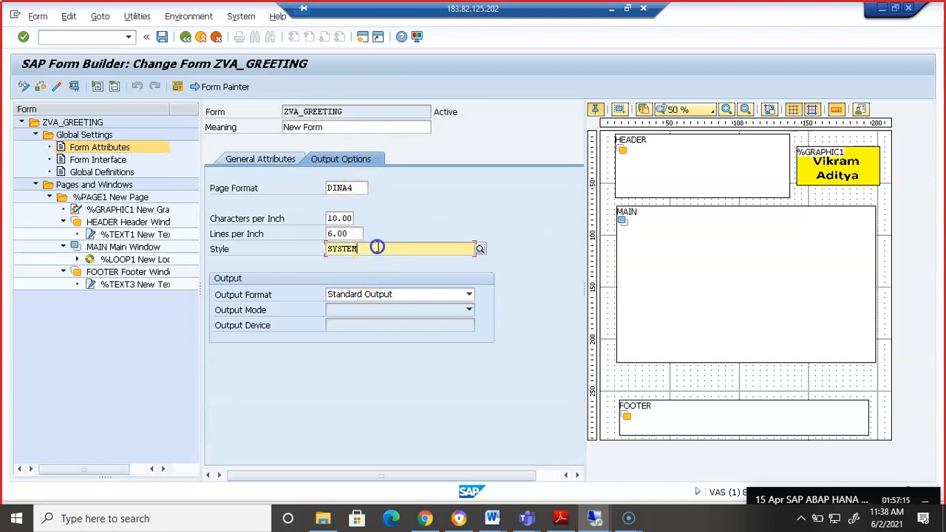
pyautogui.press('BackSpace')
pyautogui.press('BackSpace')
pyautogui.press('BackSpace')
pyautogui.press('BackSpace')
pyautogui.press('BackSpace')
pyautogui.press('BackSpace')
pyautogui.write('zva_')
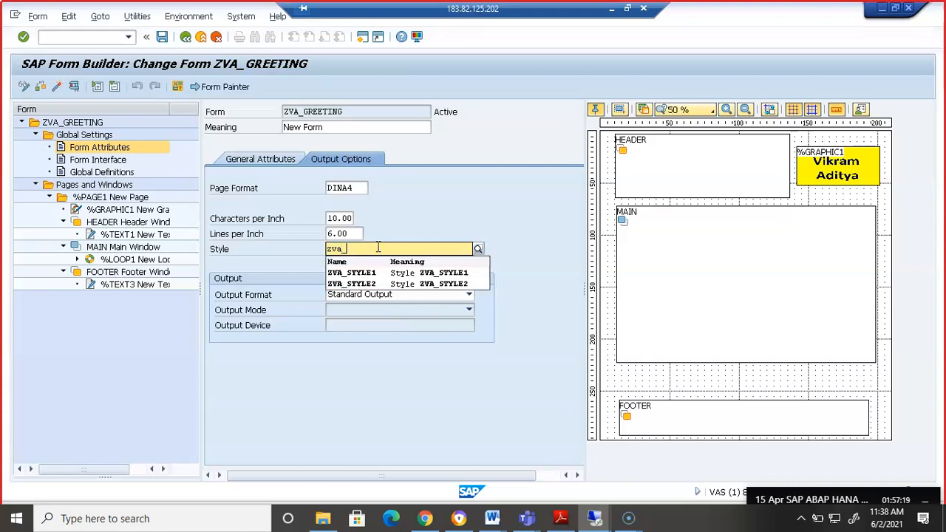
pyautogui.click(382, 274)
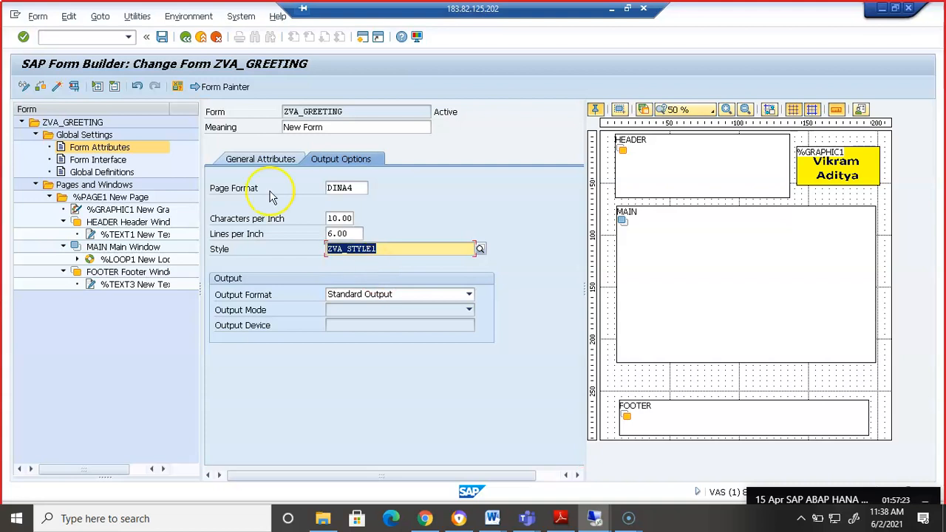
pyautogui.click(161, 37)
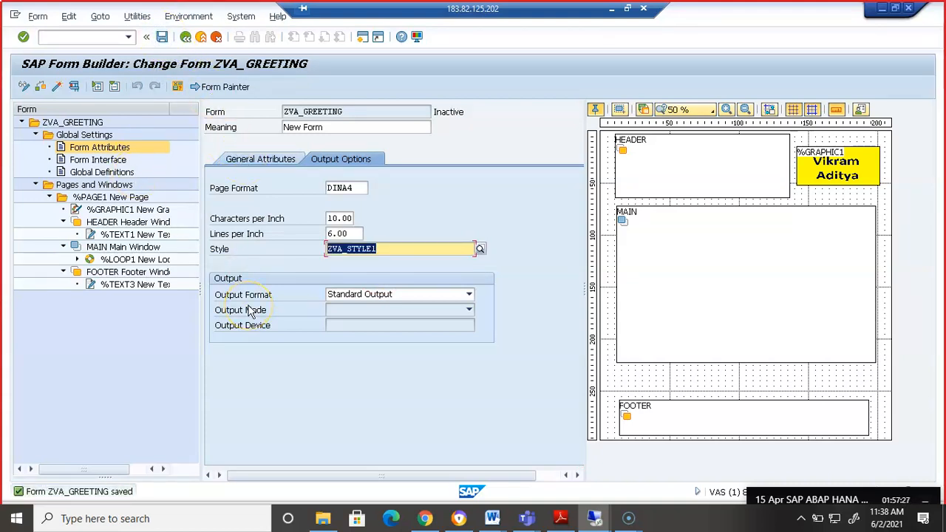
# Step: Assign style ZVA_STYLE2 to text element %TEXT1 of the HEADER window in its output options
pyautogui.click(145, 221)
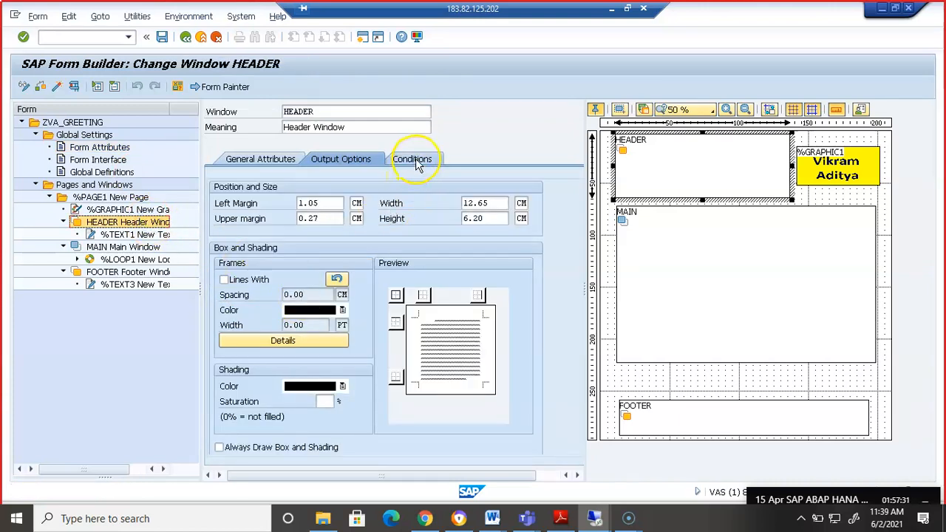
pyautogui.click(417, 161)
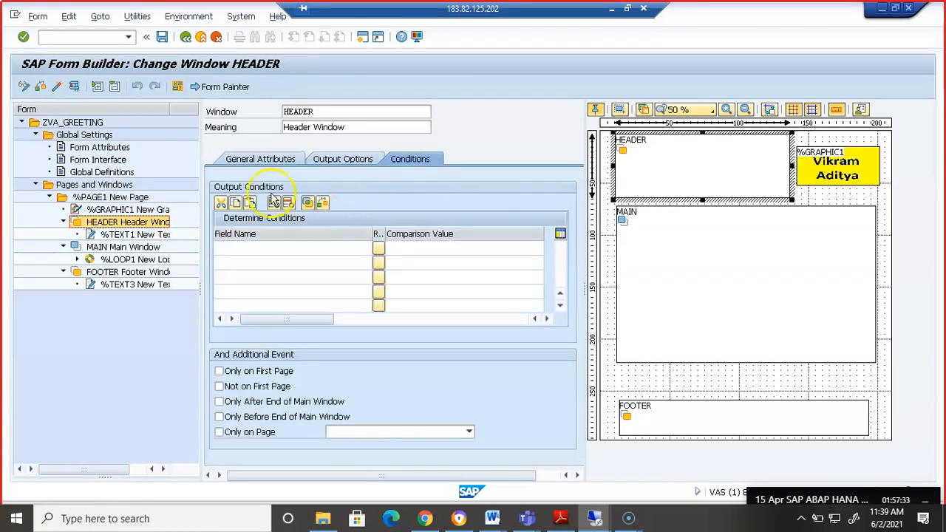
pyautogui.click(147, 234)
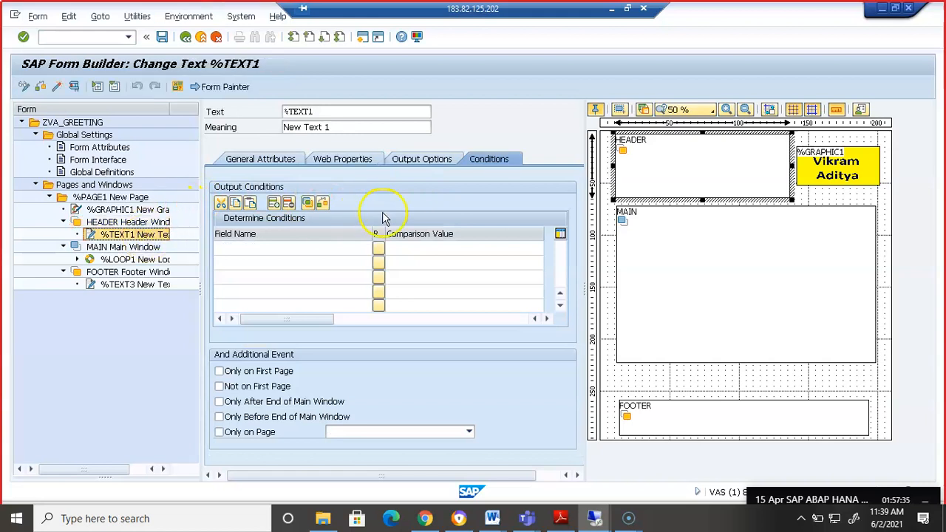
pyautogui.click(433, 163)
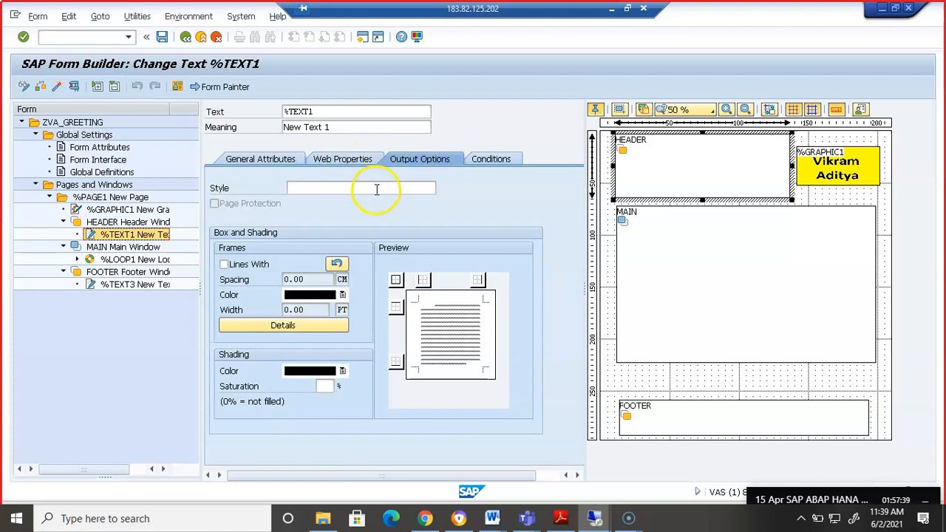
pyautogui.click(376, 189)
pyautogui.write('zva_style')
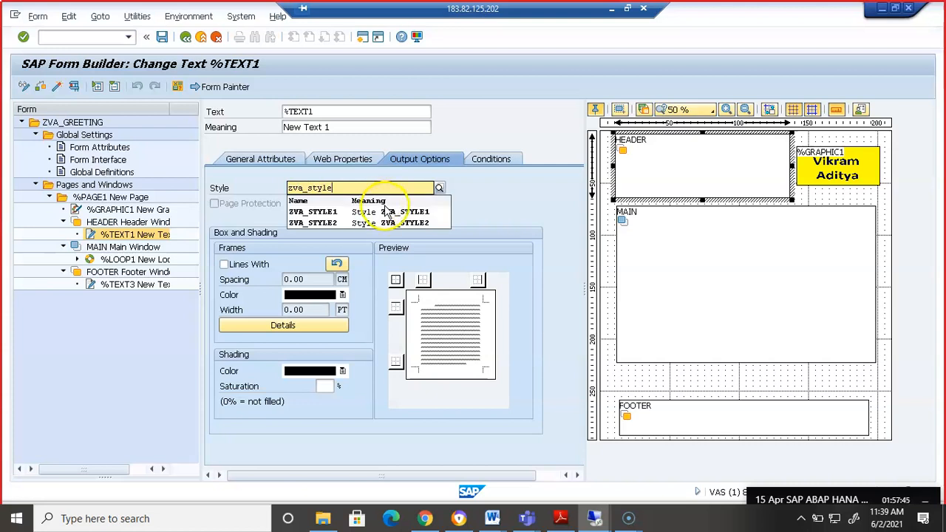
pyautogui.click(390, 224)
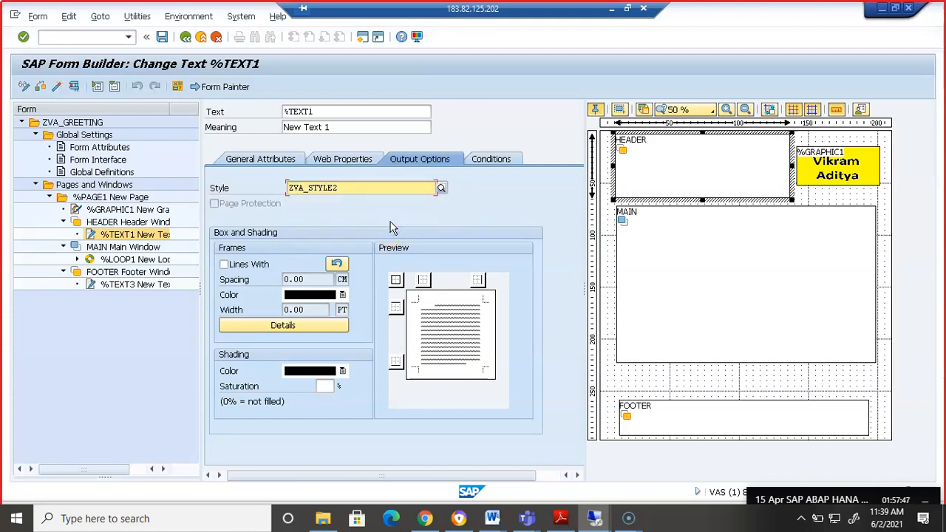
# Step: Save and activate form ZVA_GREETING
pyautogui.click(162, 37)
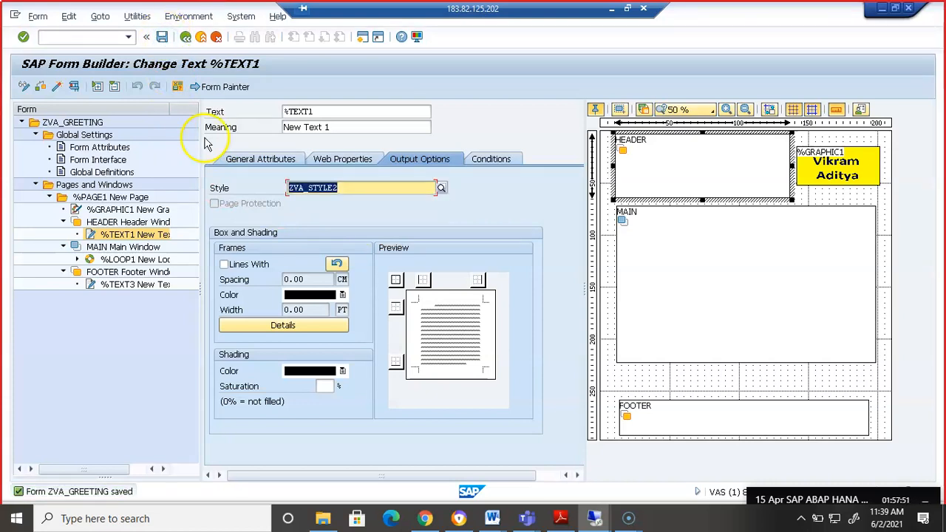
pyautogui.click(57, 86)
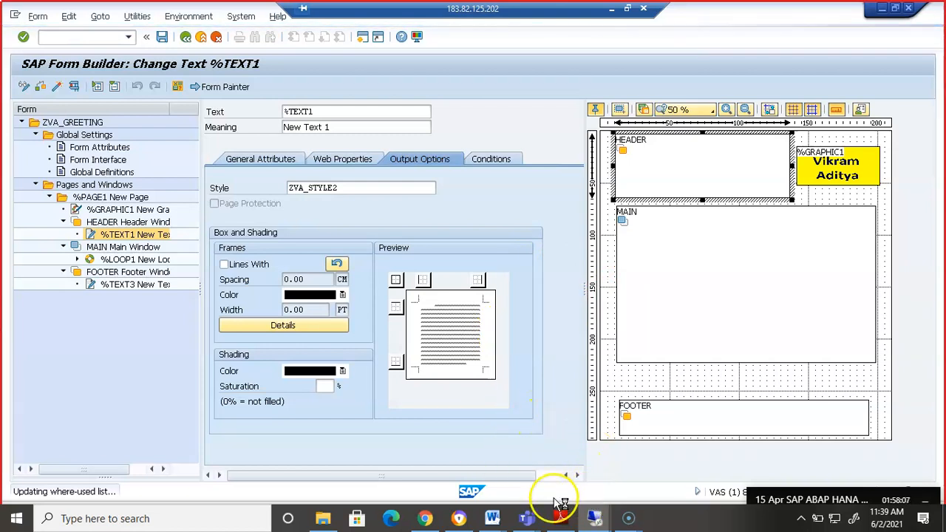
pyautogui.moveTo(458, 521)
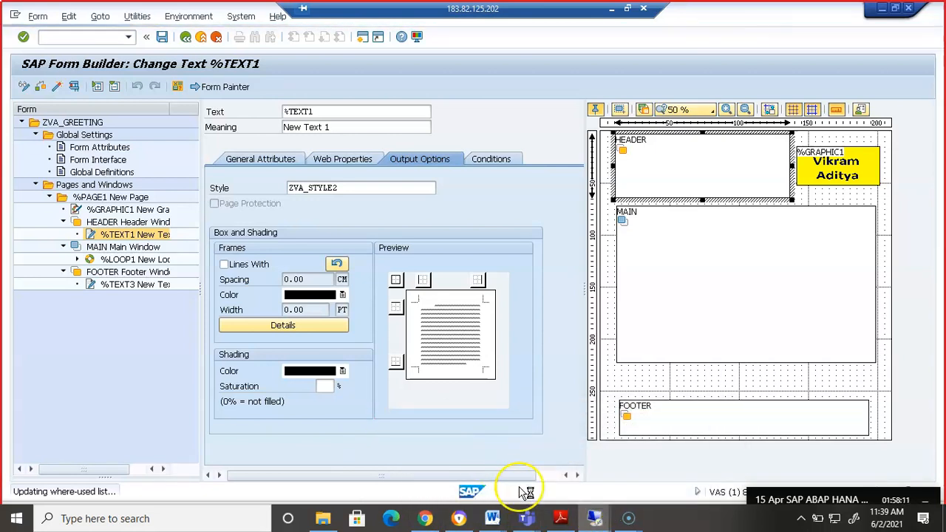
pyautogui.moveTo(595, 520)
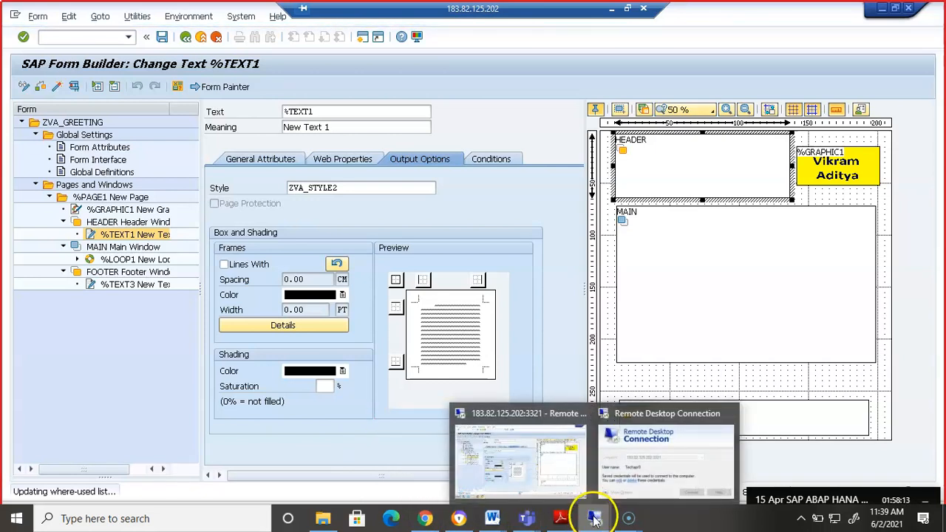
# Step: Start the ABAP Editor in a new SAP session with transaction se38
pyautogui.click(534, 468)
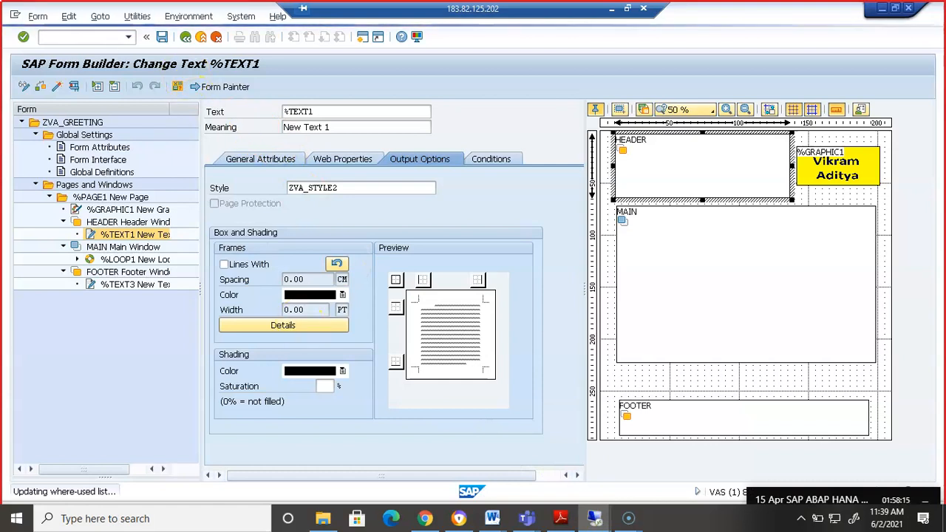
pyautogui.click(14, 15)
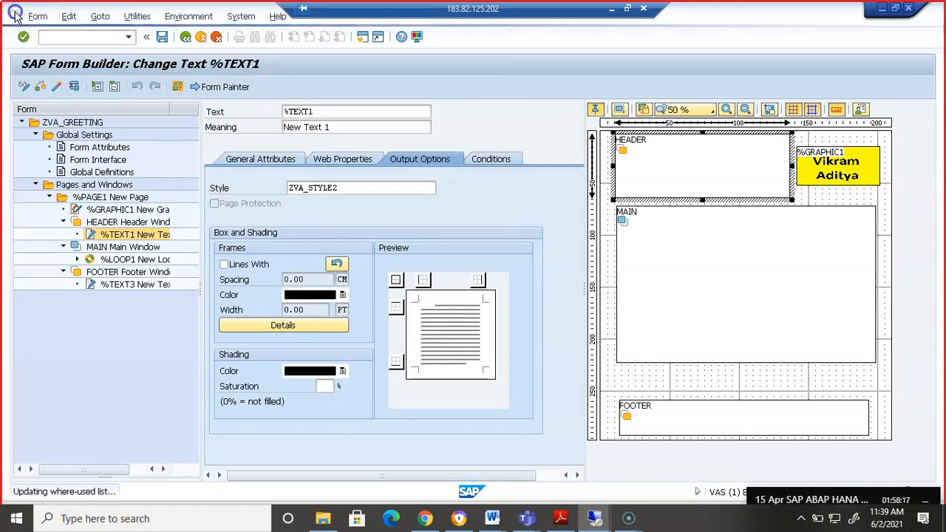
pyautogui.click(60, 131)
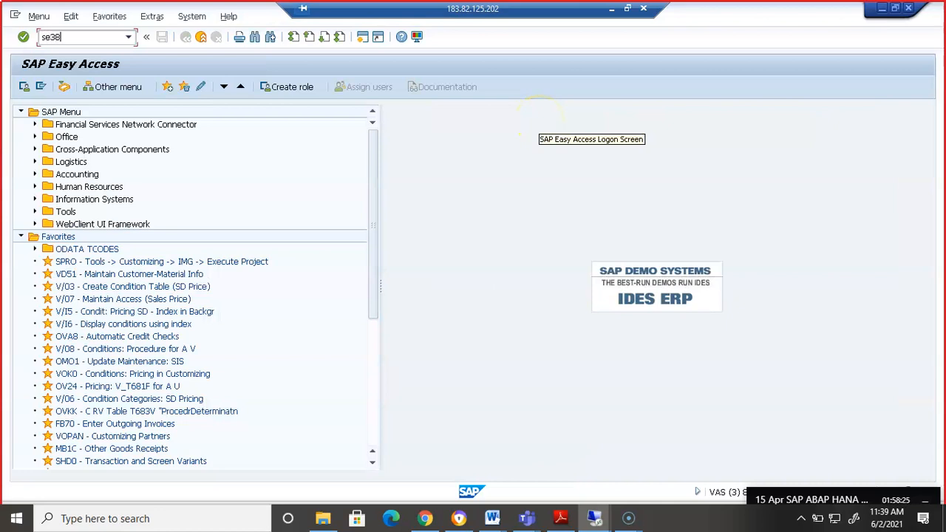
pyautogui.press('Return')
# Step: Choose program ZVA_SF1 in the ABAP Editor and execute it
pyautogui.press('Delete')
pyautogui.press('BackSpace')
pyautogui.press('Down')
pyautogui.press('Down')
pyautogui.press('Return')
pyautogui.press('BackSpace')
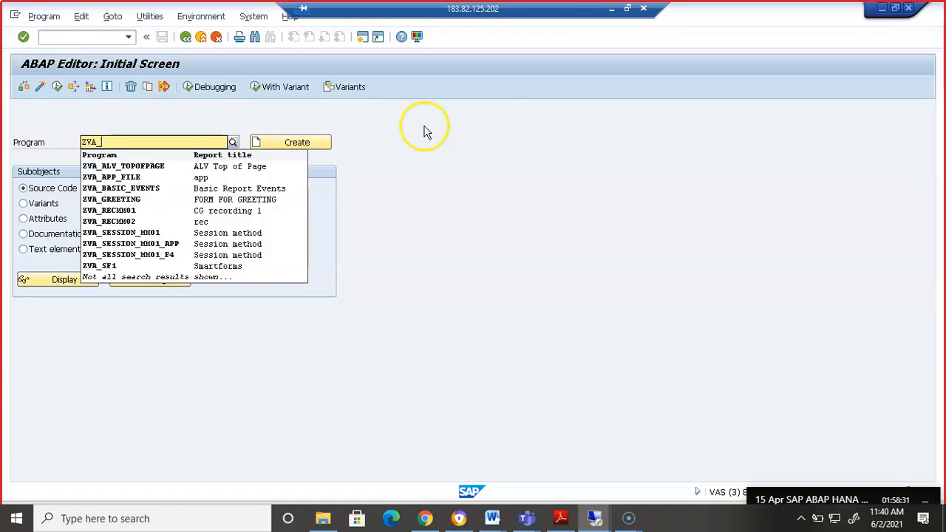
pyautogui.write('sf1')
pyautogui.click(192, 169)
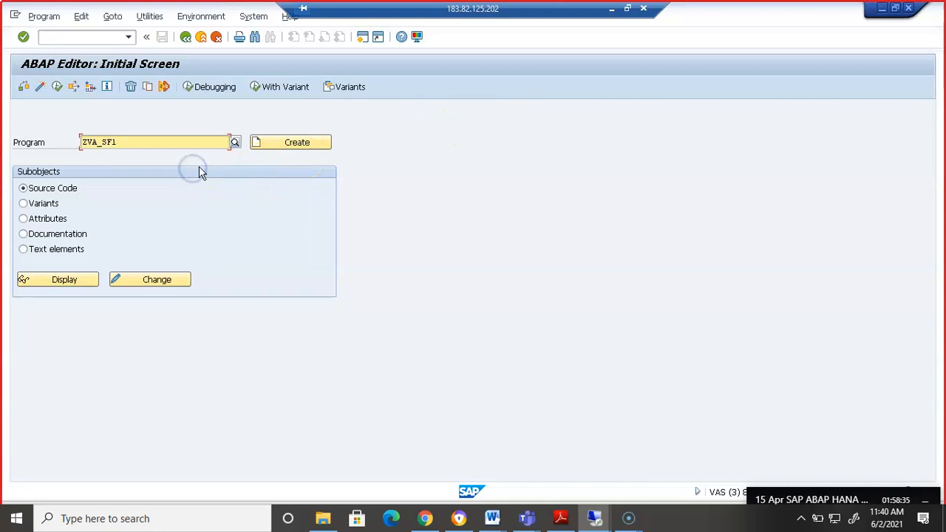
pyautogui.click(57, 86)
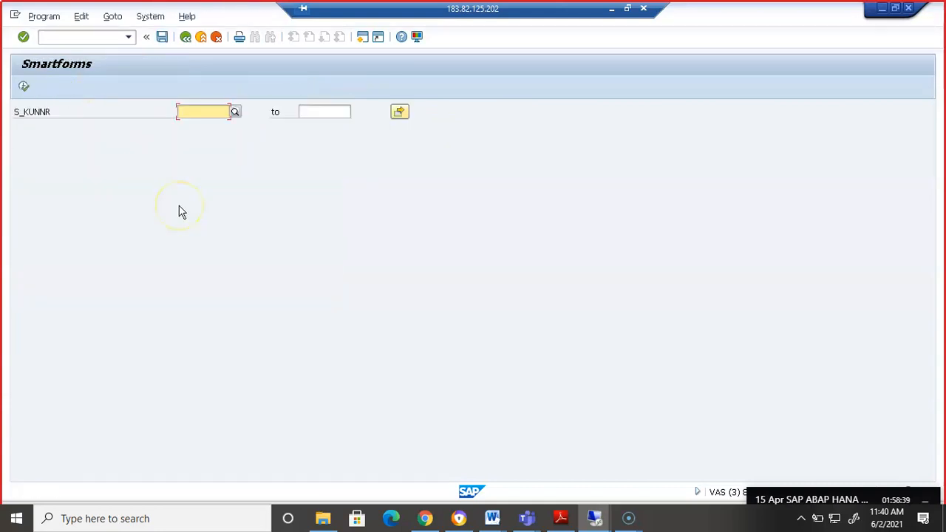
# Step: Run the Smartforms report for a customer number range and examine the greeting form in print preview
pyautogui.write('1000')
pyautogui.press('Tab')
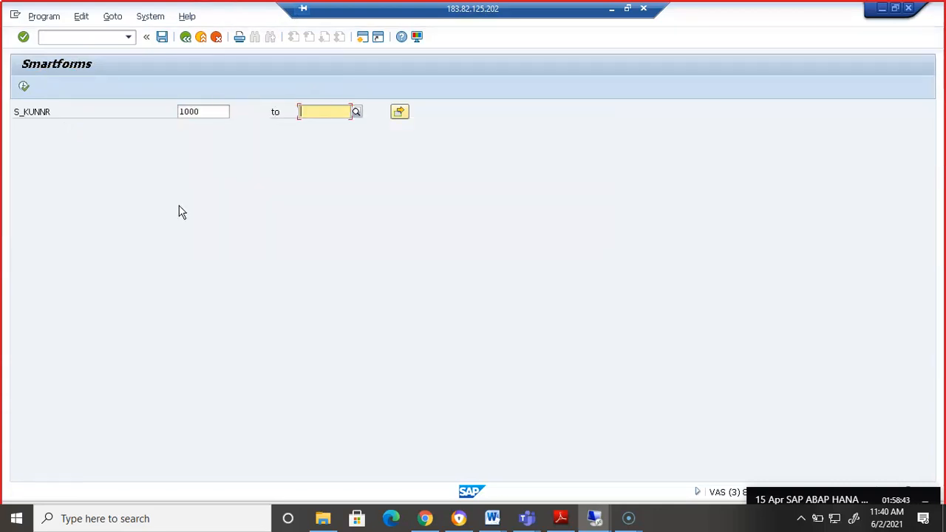
pyautogui.write('5000')
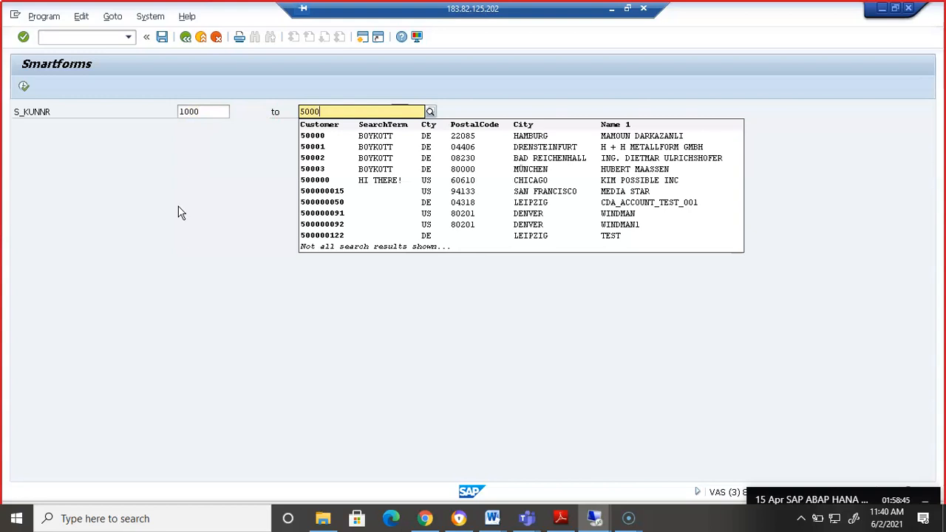
pyautogui.click(25, 88)
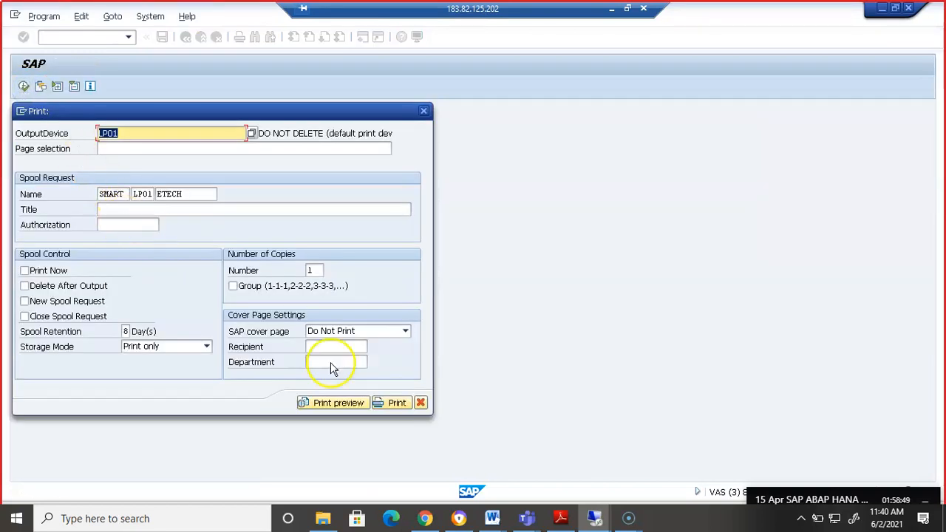
pyautogui.click(357, 404)
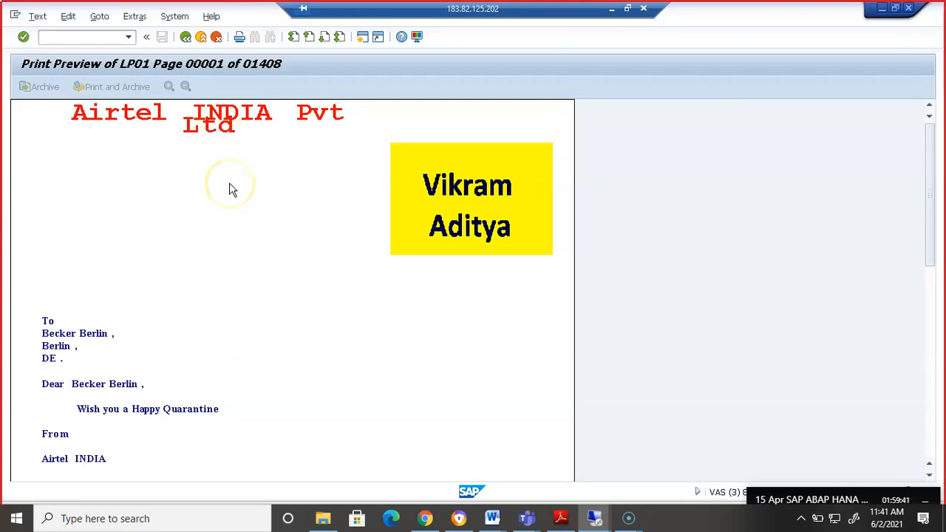
pyautogui.scroll(-3, 191, 425)
pyautogui.scroll(1, 190, 427)
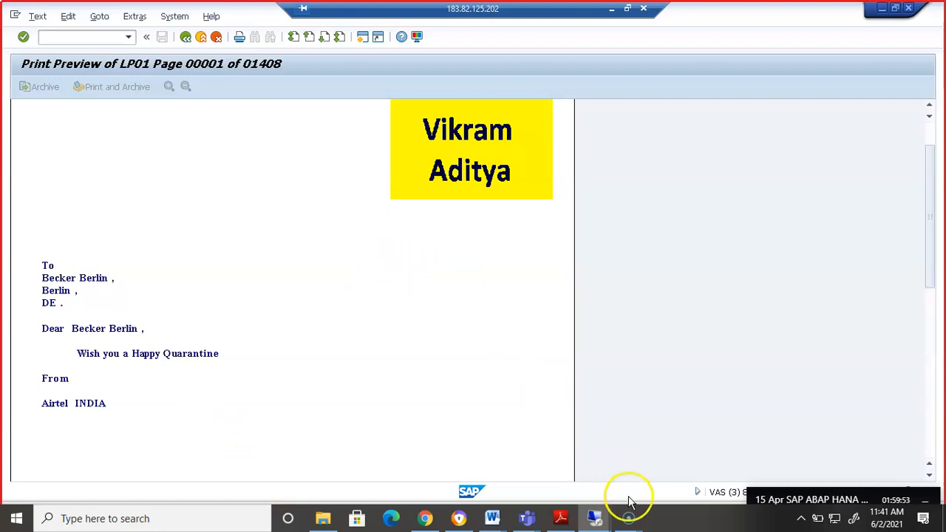
pyautogui.moveTo(628, 515)
pyautogui.moveTo(664, 483)
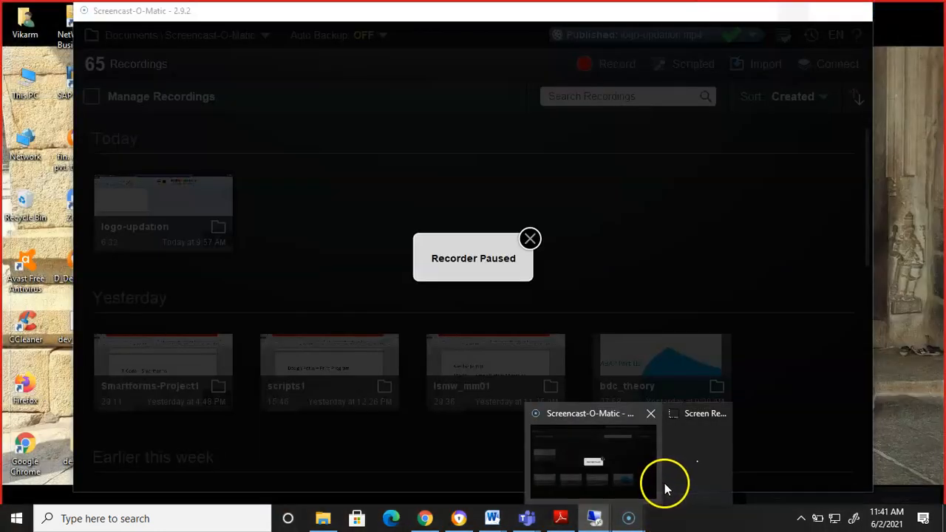
pyautogui.click(635, 467)
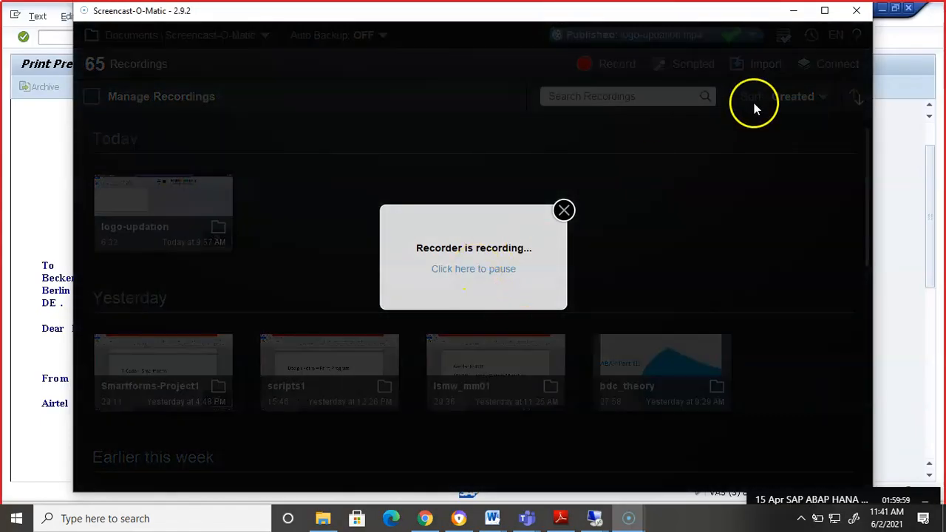
pyautogui.click(791, 11)
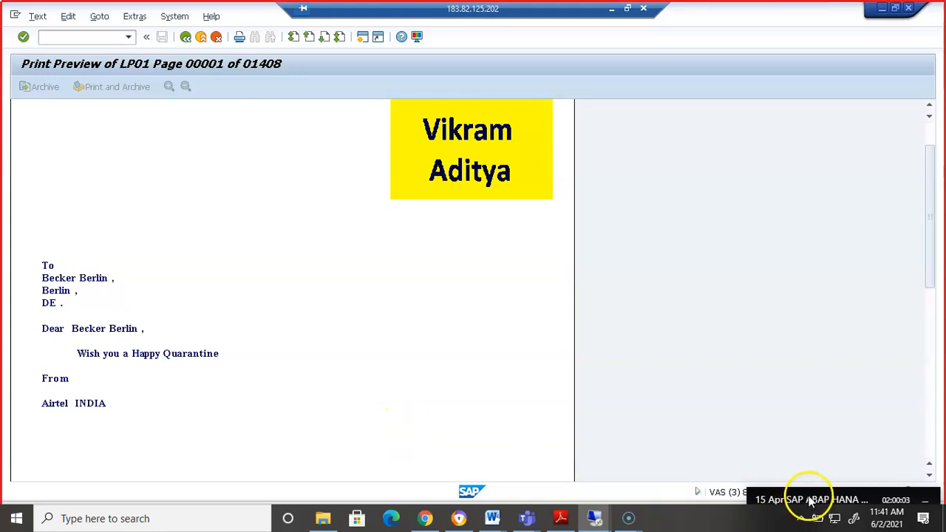
pyautogui.moveTo(811, 500); pyautogui.dragTo(798, 386)
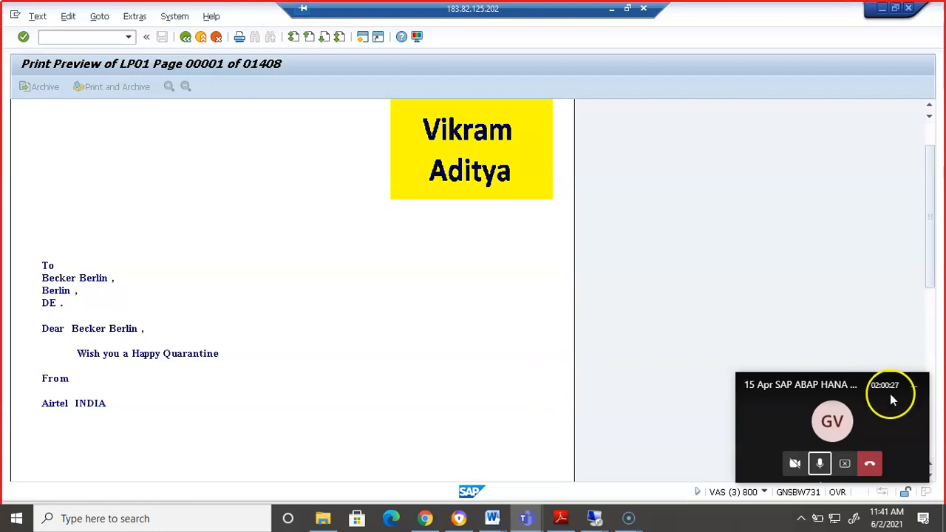
pyautogui.click(819, 463)
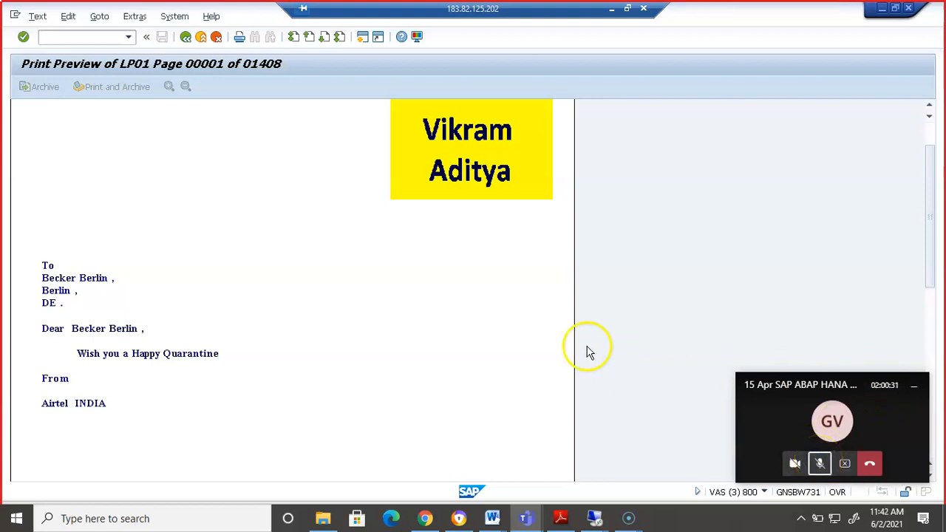
# Step: Leave the print preview and return to the SAP session with form ZVA_GREETING in the Form Builder
pyautogui.click(185, 37)
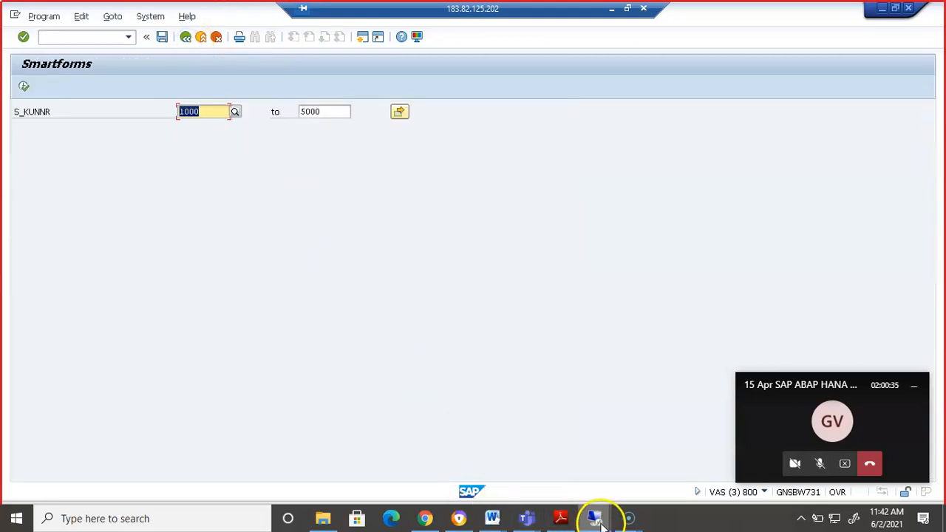
pyautogui.moveTo(597, 518)
pyautogui.click(537, 472)
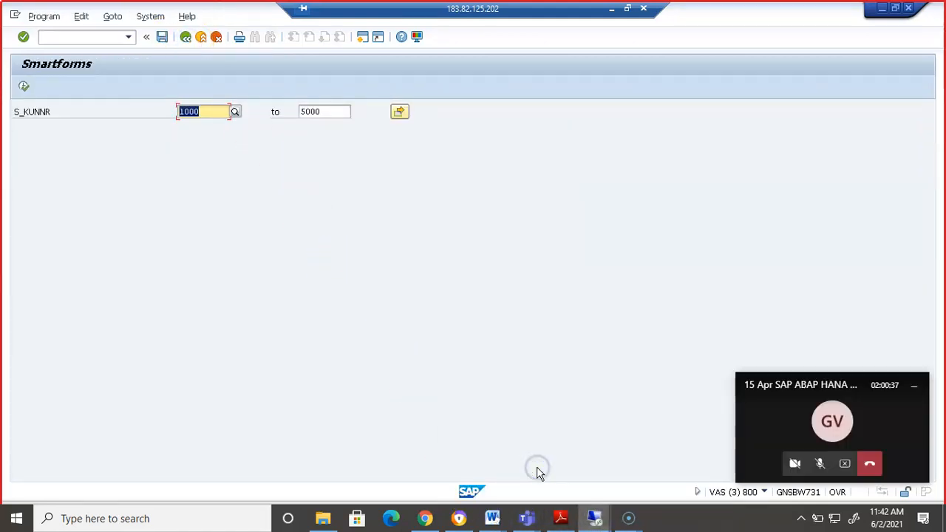
pyautogui.click(820, 463)
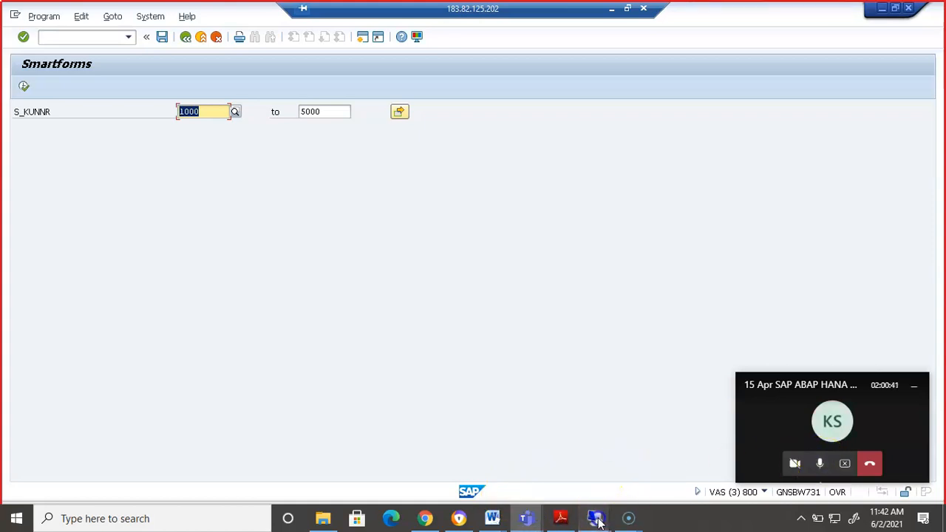
pyautogui.moveTo(597, 515)
pyautogui.click(558, 478)
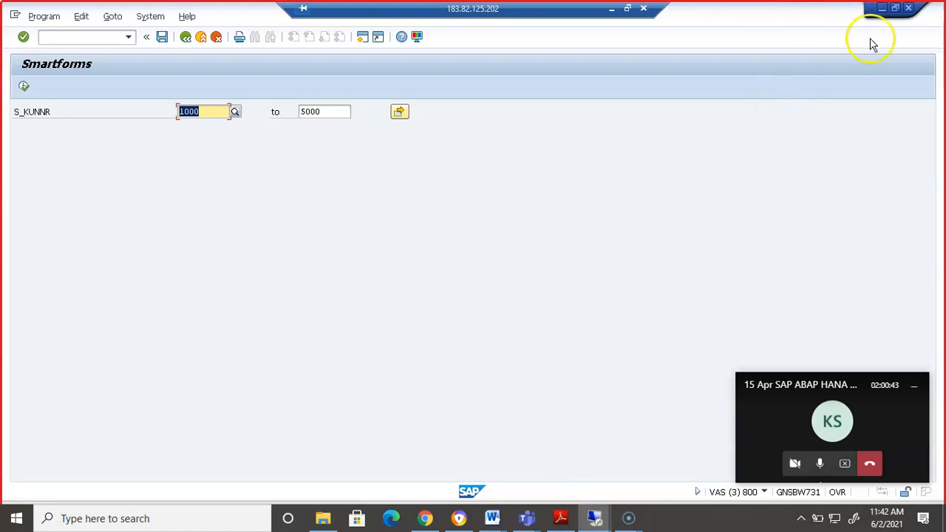
pyautogui.click(883, 11)
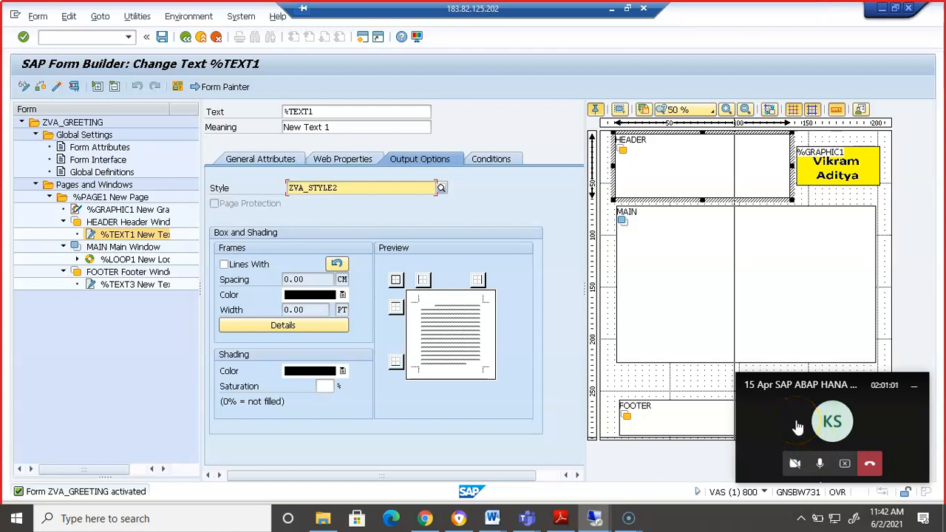
pyautogui.click(820, 463)
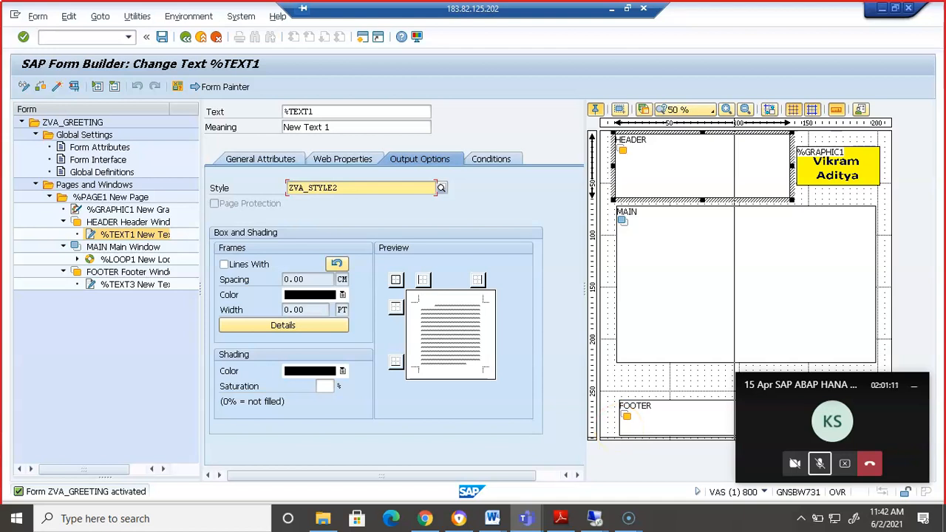
pyautogui.moveTo(596, 521)
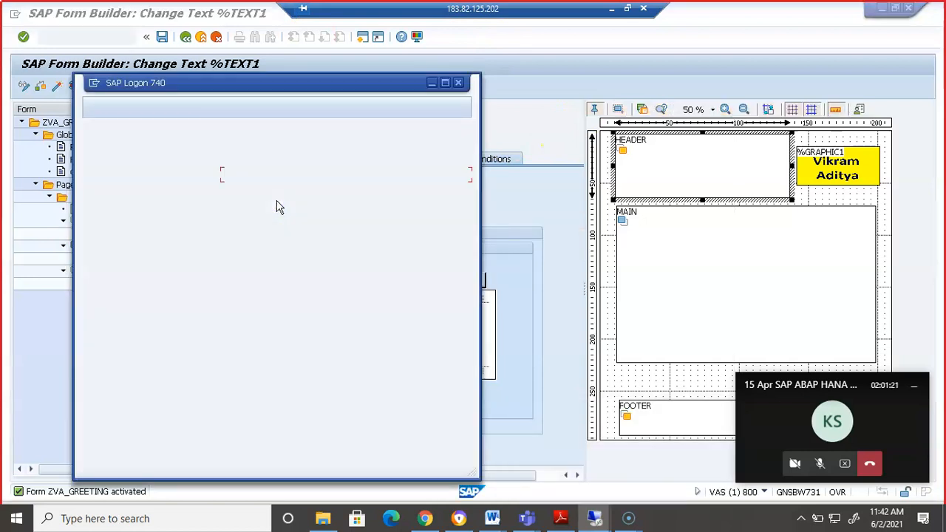
pyautogui.click(71, 247)
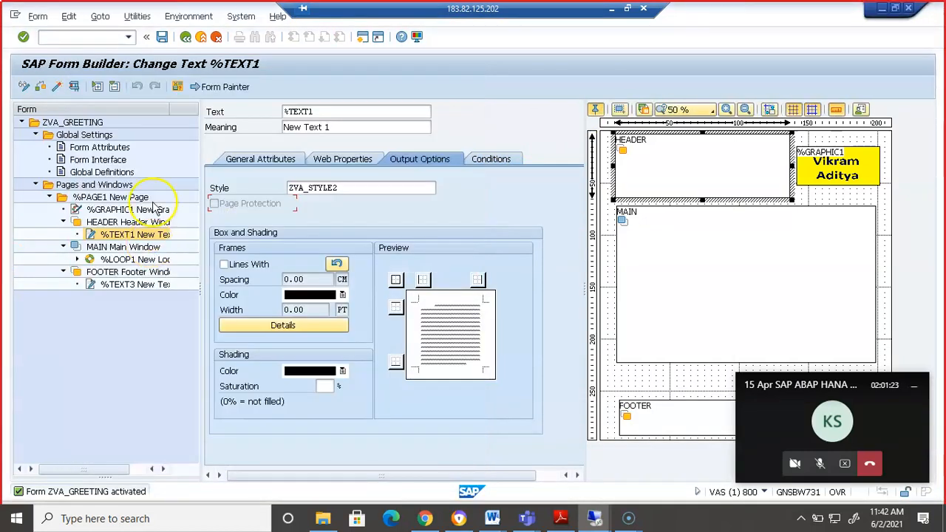
# Step: Open the ABAP Editor in another new session and execute program zva_sf1
pyautogui.click(362, 37)
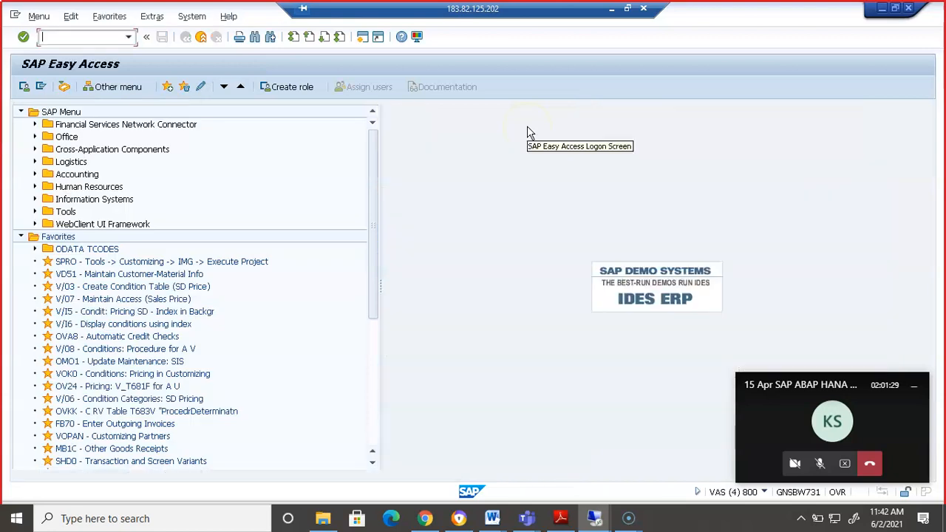
pyautogui.press('Return')
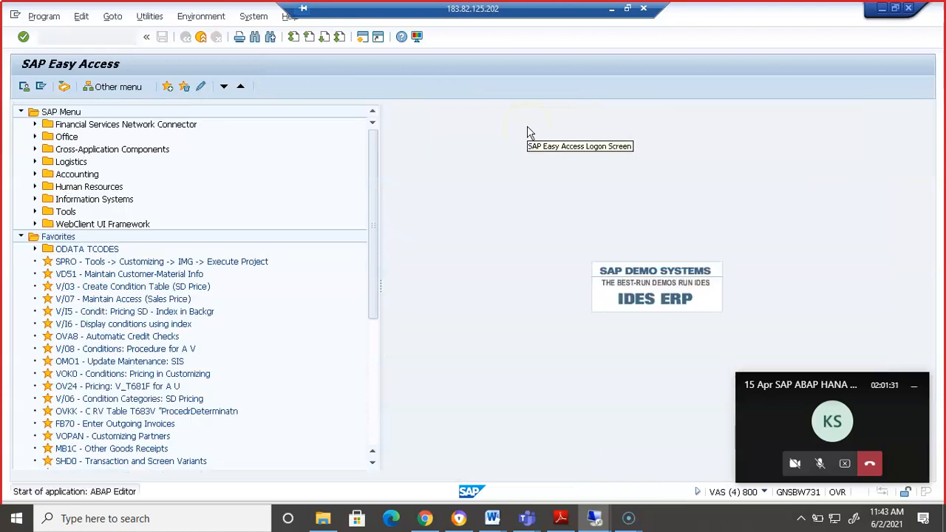
pyautogui.press('Delete')
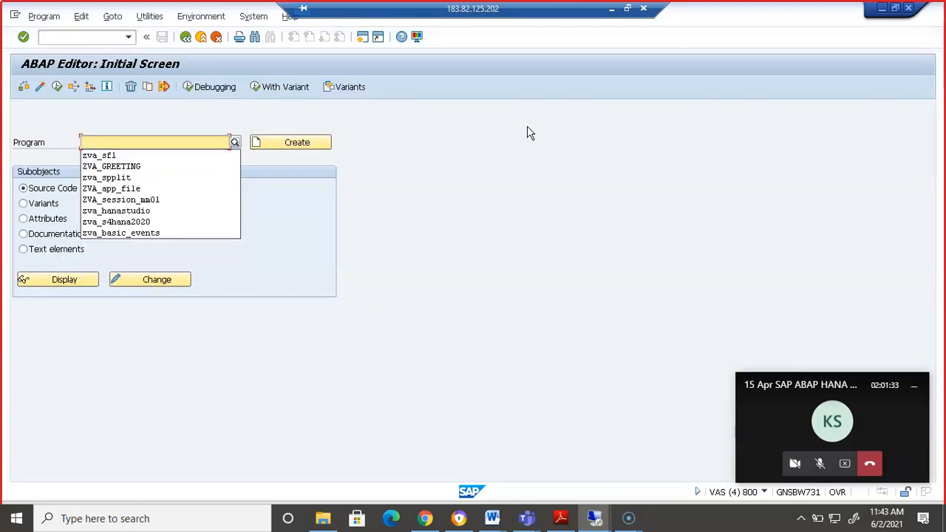
pyautogui.click(217, 156)
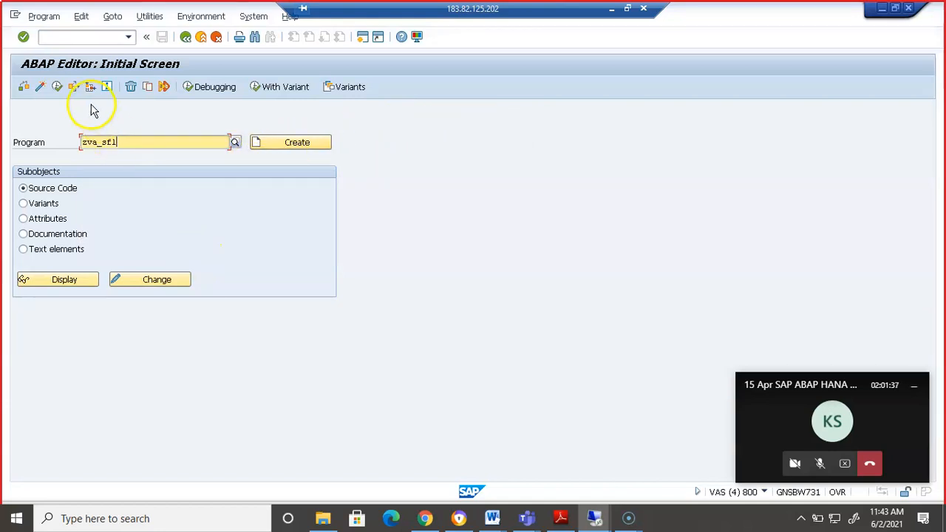
pyautogui.click(57, 86)
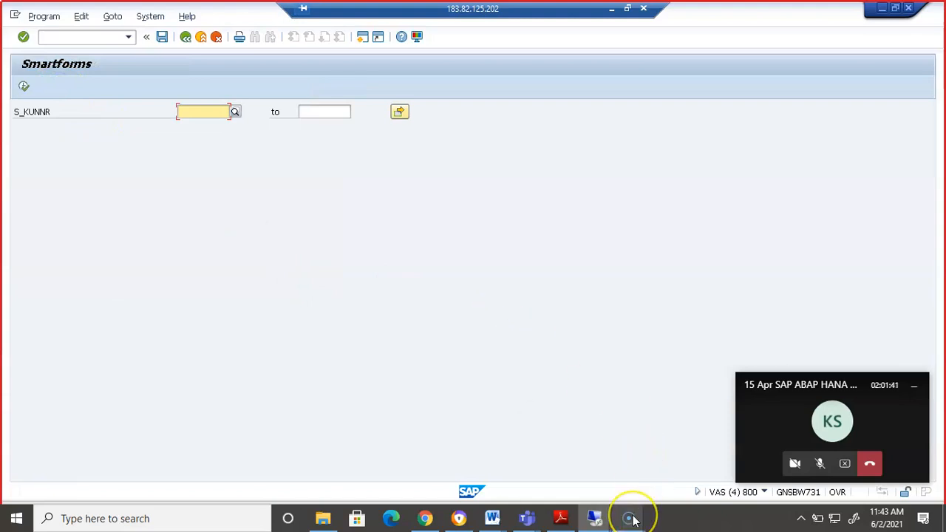
pyautogui.moveTo(629, 517)
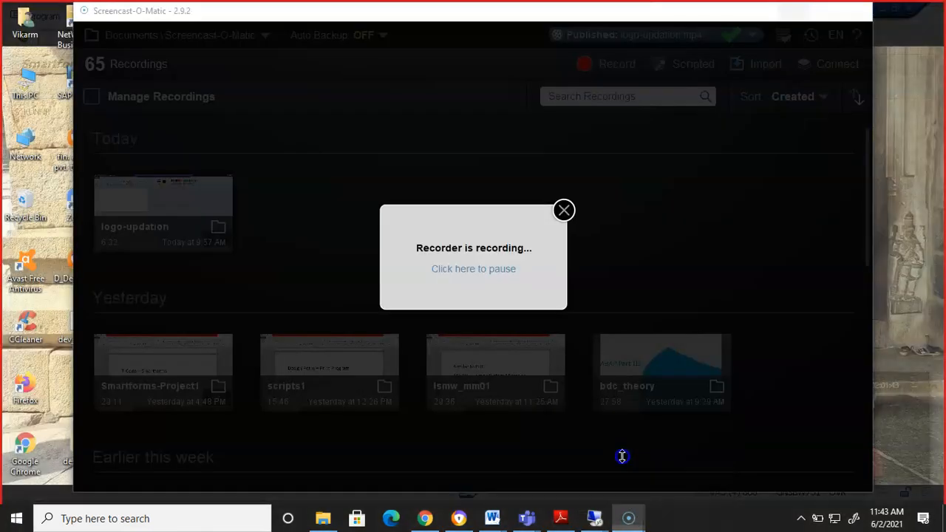
pyautogui.click(623, 462)
pyautogui.click(492, 275)
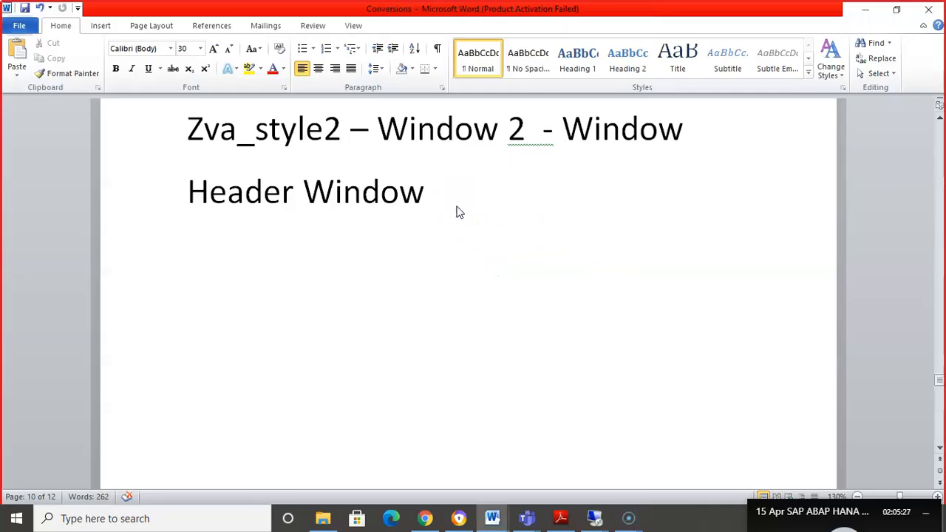
# Step: Under the Header Window heading in the Word notes, add indented bullets "Terms & Conditions" and "Half page to 4 pages"
pyautogui.press('Return')
pyautogui.write('*')
pyautogui.write(' Terms')
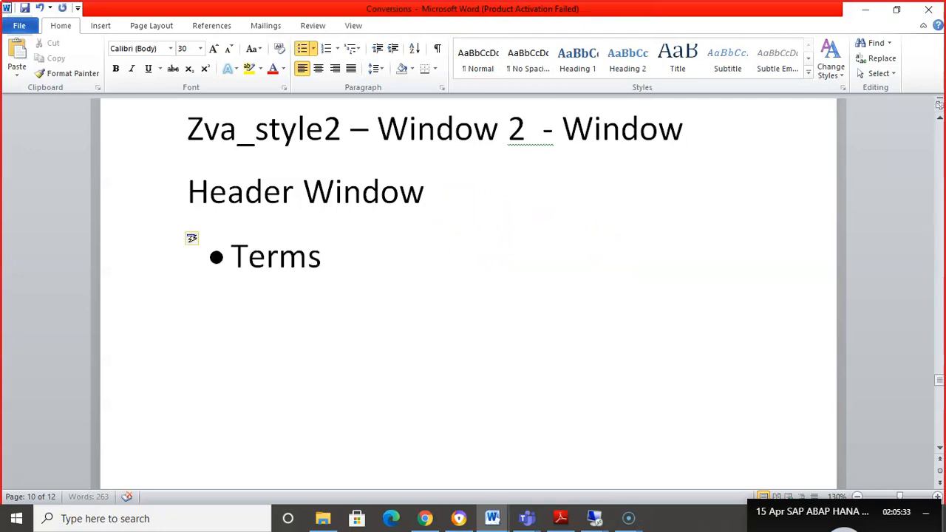
pyautogui.press('BackSpace')
pyautogui.press('BackSpace')
pyautogui.press('BackSpace')
pyautogui.press('BackSpace')
pyautogui.press('BackSpace')
pyautogui.press('BackSpace')
pyautogui.press('BackSpace')
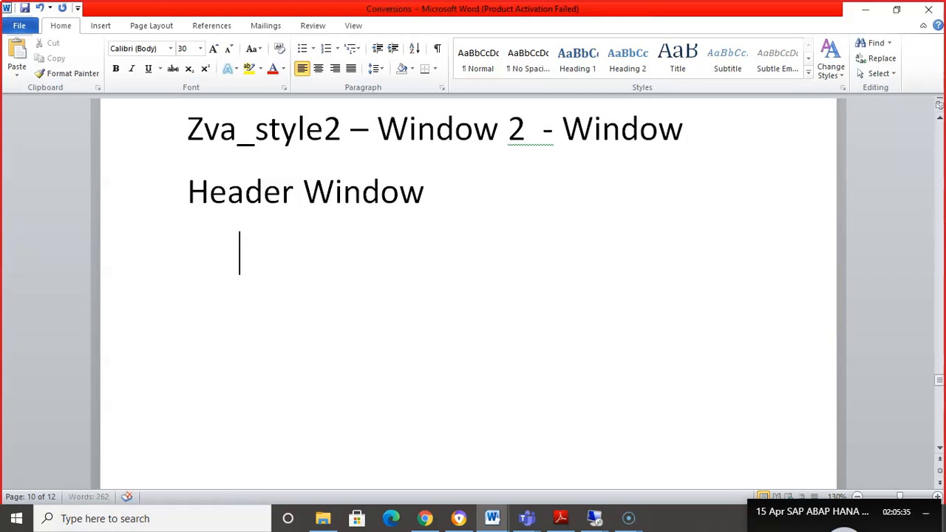
pyautogui.write('*')
pyautogui.press('BackSpace')
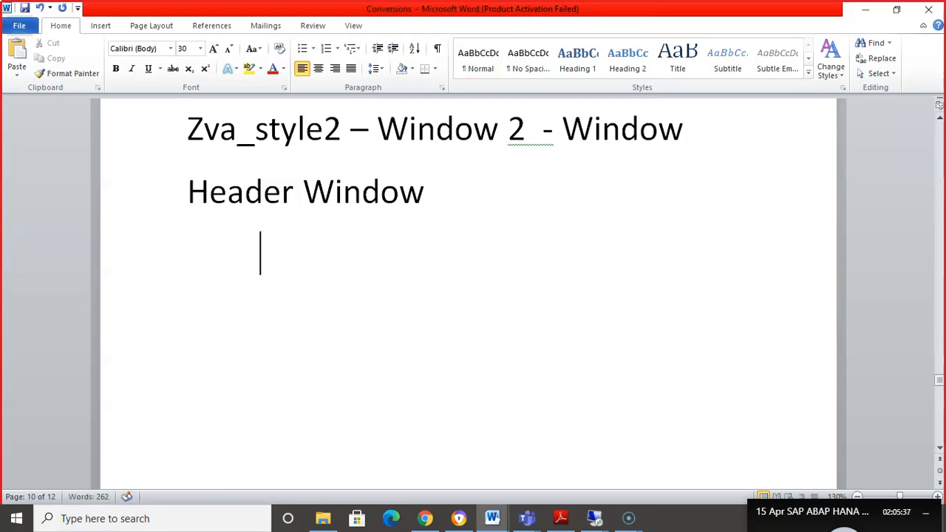
pyautogui.write('* Term')
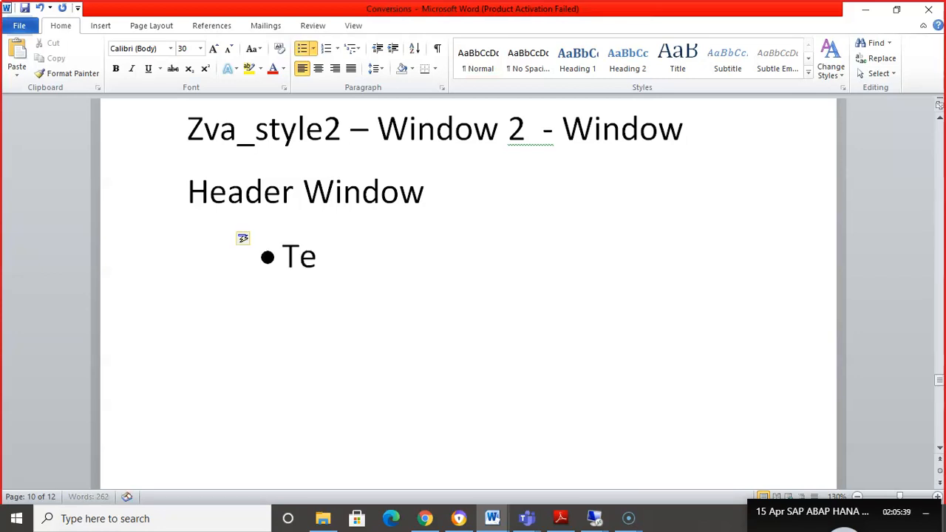
pyautogui.write('s & Condt')
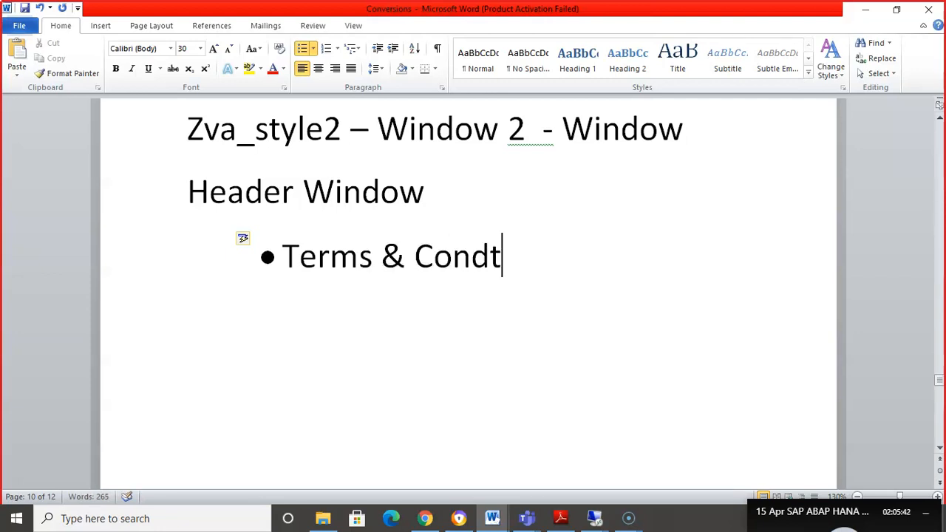
pyautogui.press('BackSpace')
pyautogui.write('itions')
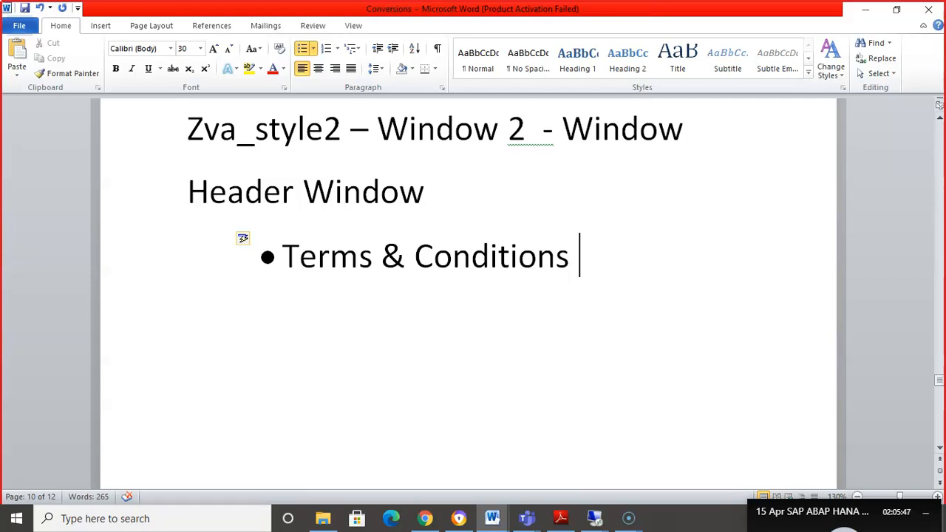
pyautogui.press('Return')
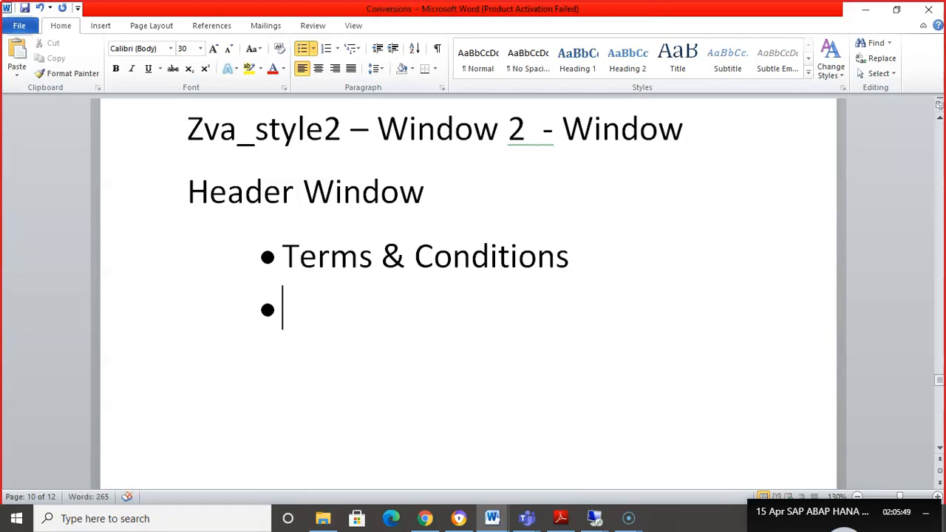
pyautogui.write('half pa')
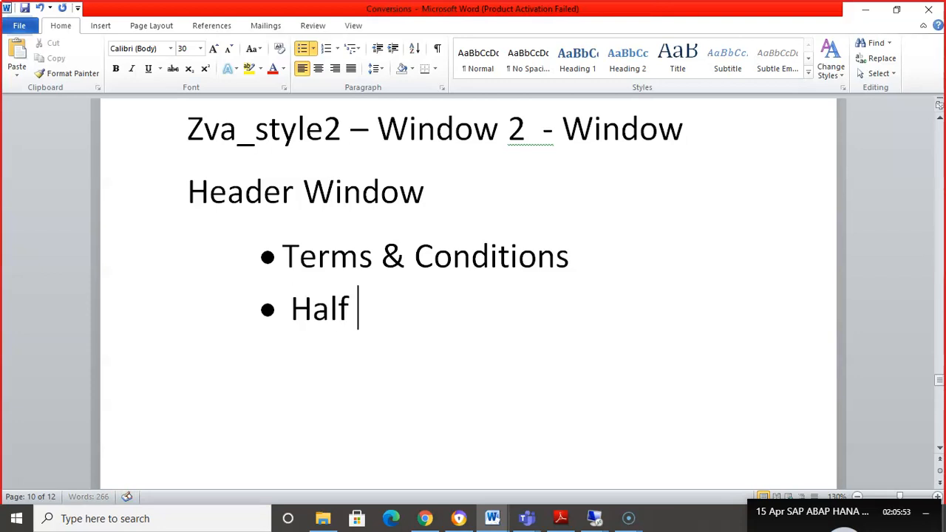
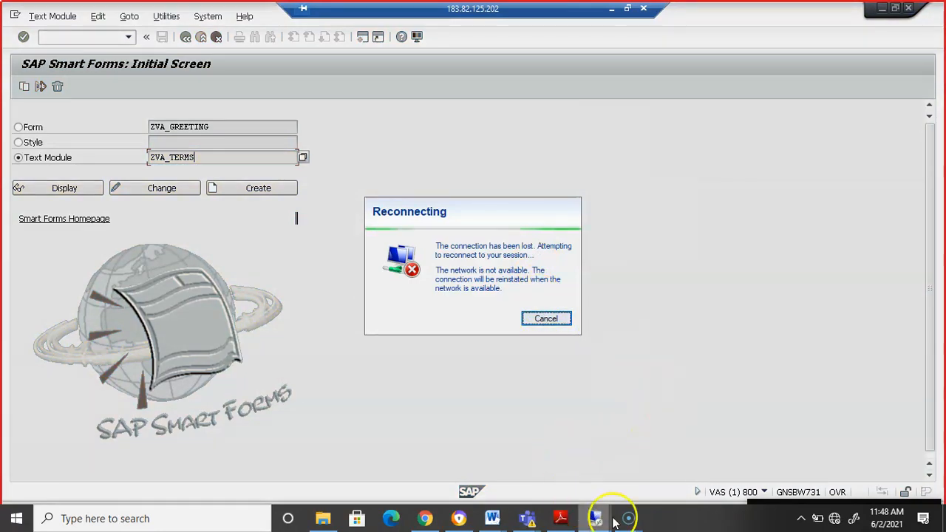
pyautogui.moveTo(629, 519)
pyautogui.click(614, 460)
pyautogui.click(624, 463)
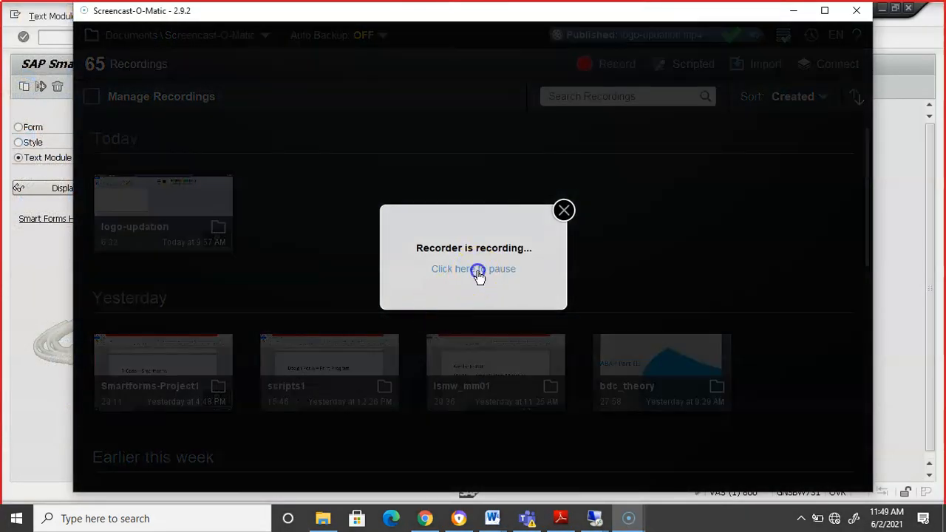
pyautogui.click(476, 270)
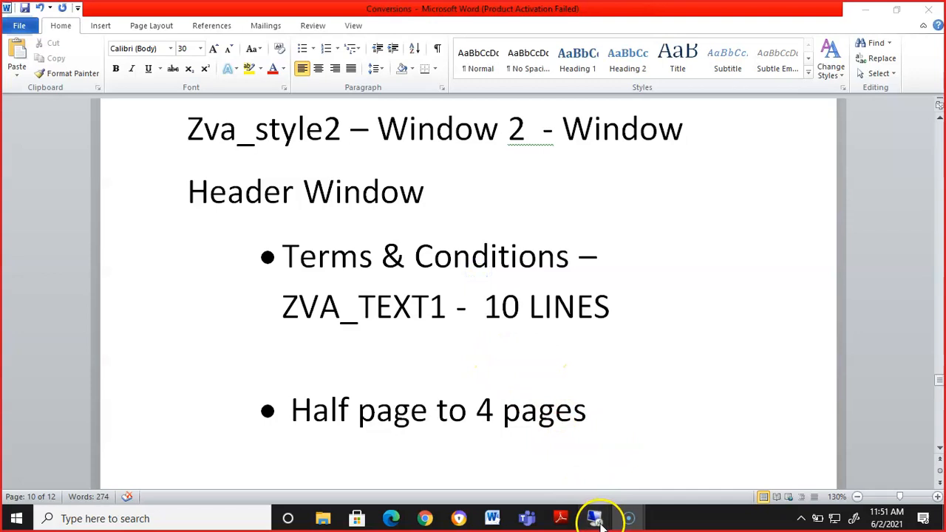
# Step: Switch to the remote SAP session and create the Smart Forms text module ZVA_TERMS1
pyautogui.moveTo(599, 515)
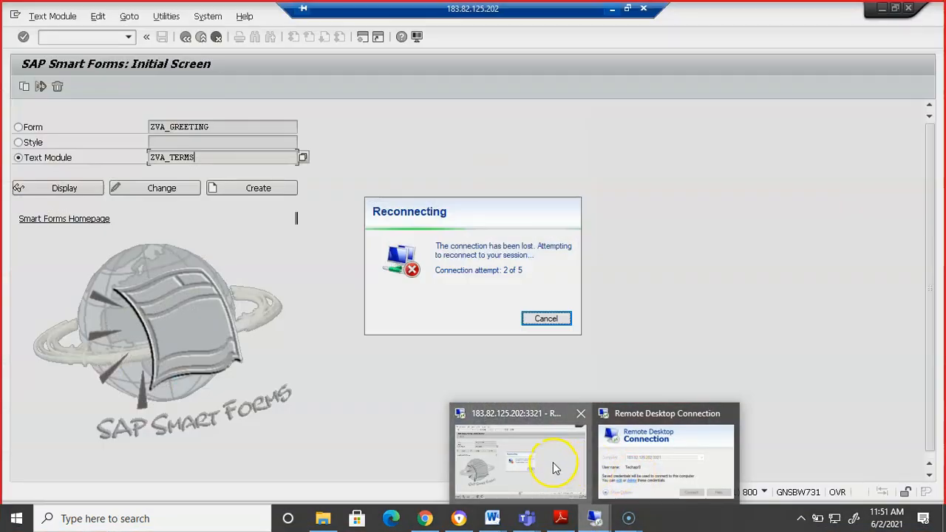
pyautogui.click(554, 459)
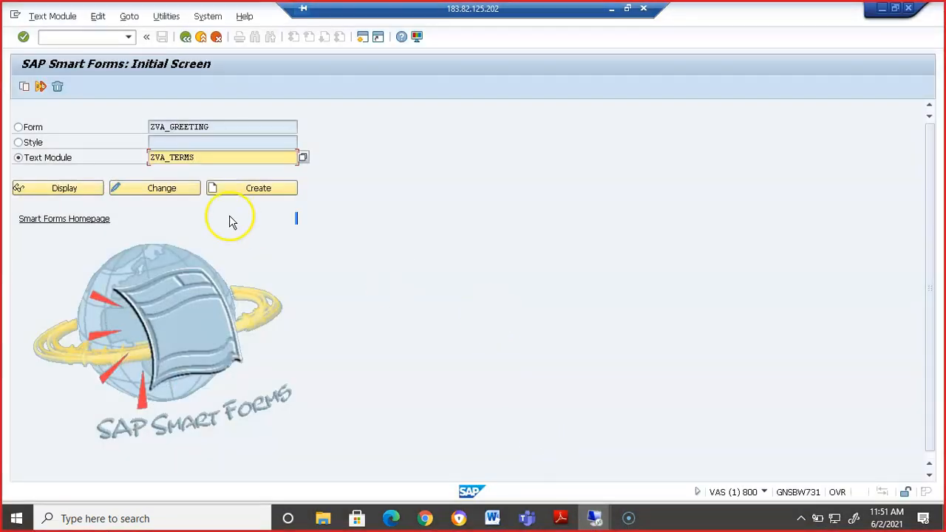
pyautogui.click(214, 156)
pyautogui.click(243, 190)
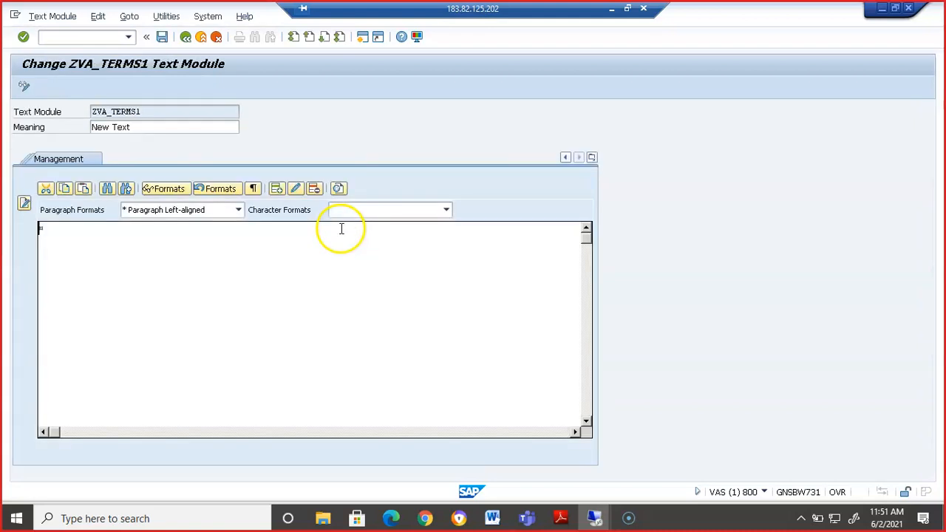
# Step: Set the meaning of text module ZVA_TERMS1 to "Terms & Conditions"
pyautogui.click(166, 129)
pyautogui.press('BackSpace')
pyautogui.press('BackSpace')
pyautogui.press('BackSpace')
pyautogui.press('BackSpace')
pyautogui.press('BackSpace')
pyautogui.press('BackSpace')
pyautogui.press('BackSpace')
pyautogui.press('BackSpace')
pyautogui.write('tERMS')
pyautogui.press('BackSpace')
pyautogui.press('BackSpace')
pyautogui.press('BackSpace')
pyautogui.press('BackSpace')
pyautogui.press('BackSpace')
pyautogui.write('Terms')
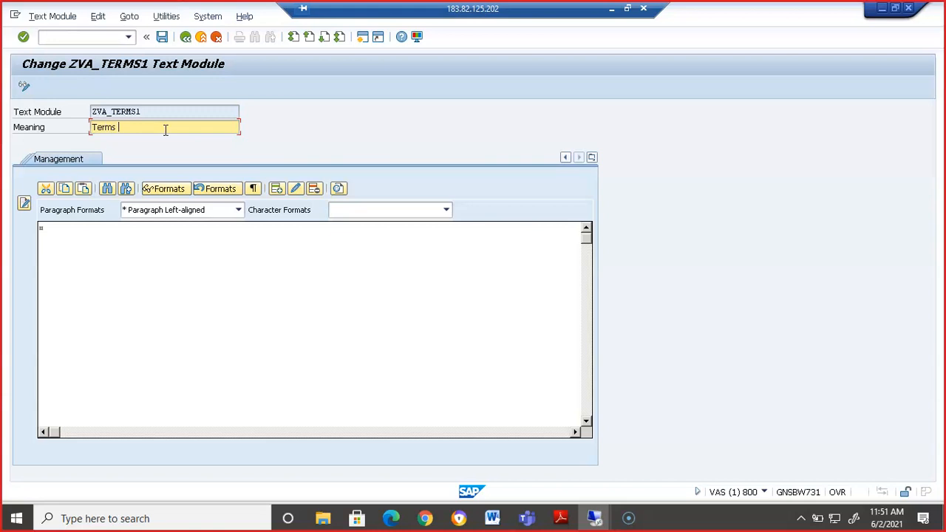
pyautogui.write(' & Conditions')
# Step: Enter the heading "Terms & Conditions" as the first line of the text module's body
pyautogui.click(42, 232)
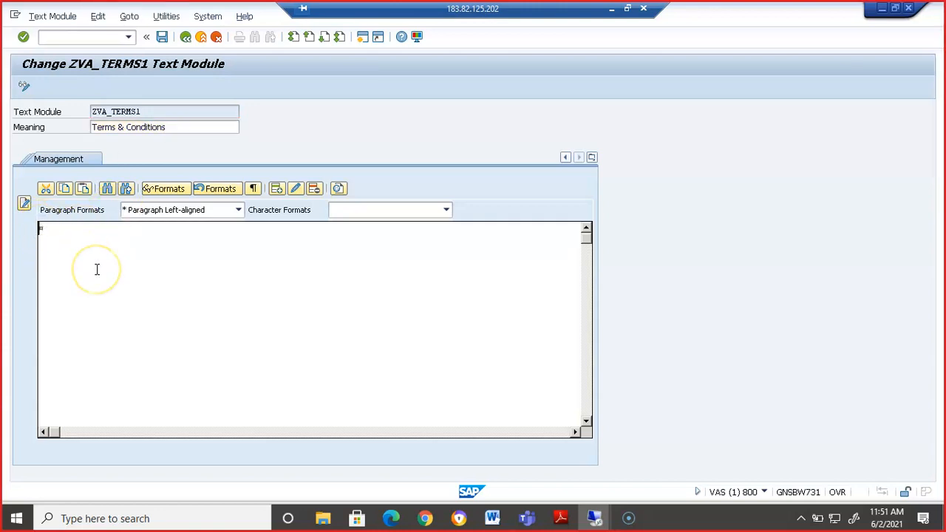
pyautogui.write('Terms & Condtions')
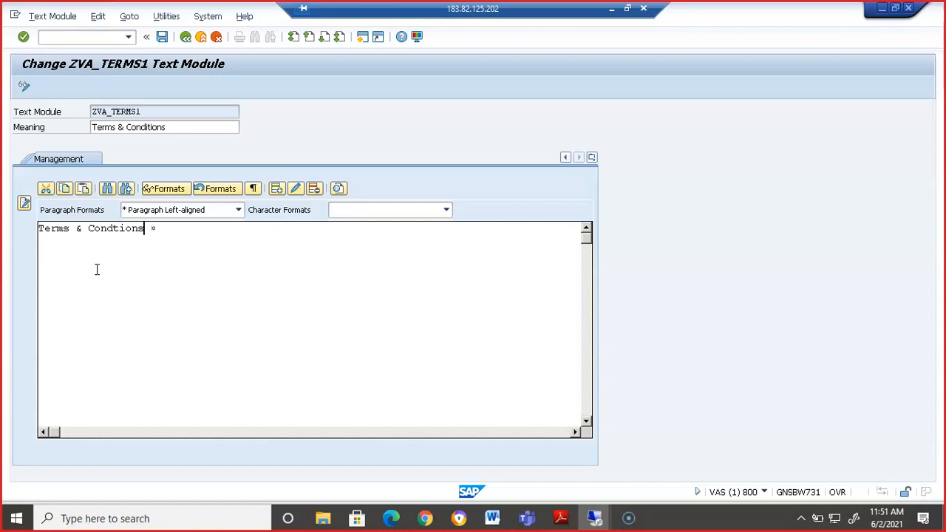
pyautogui.write('i')
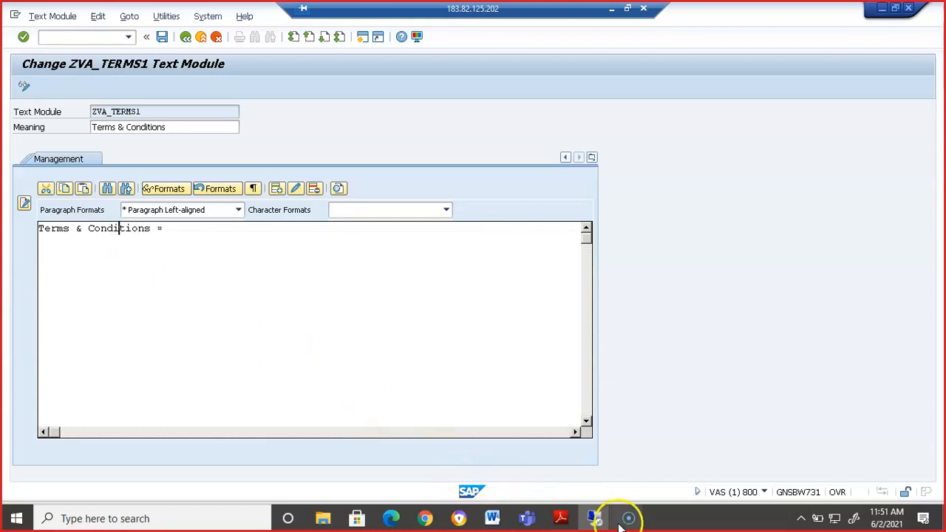
pyautogui.moveTo(628, 520)
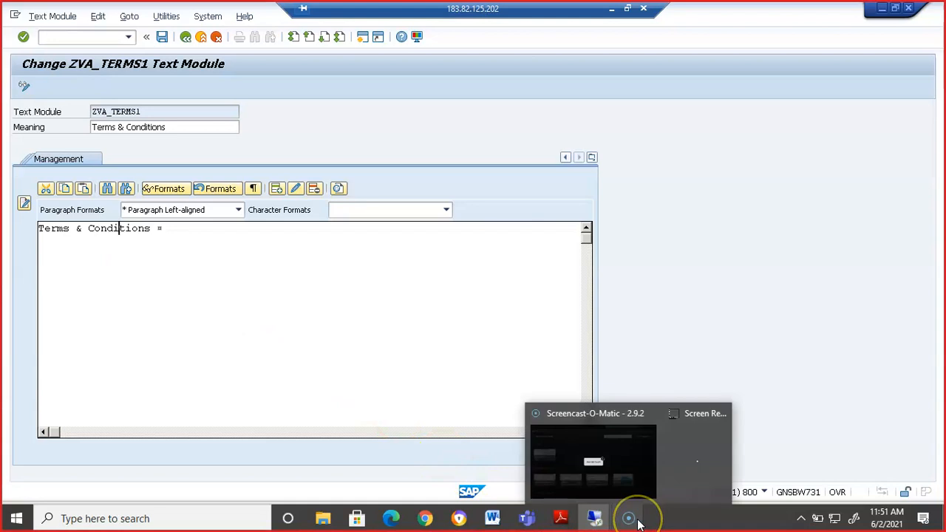
pyautogui.click(630, 465)
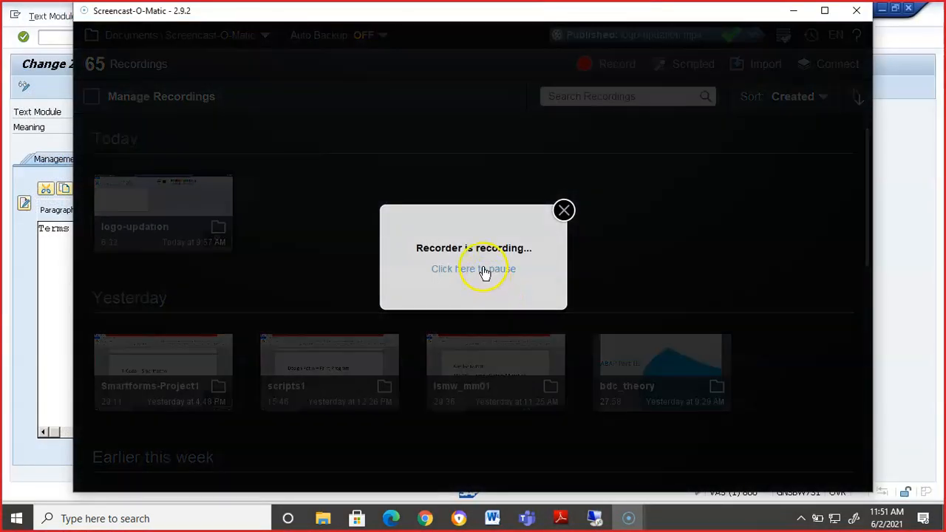
pyautogui.click(483, 272)
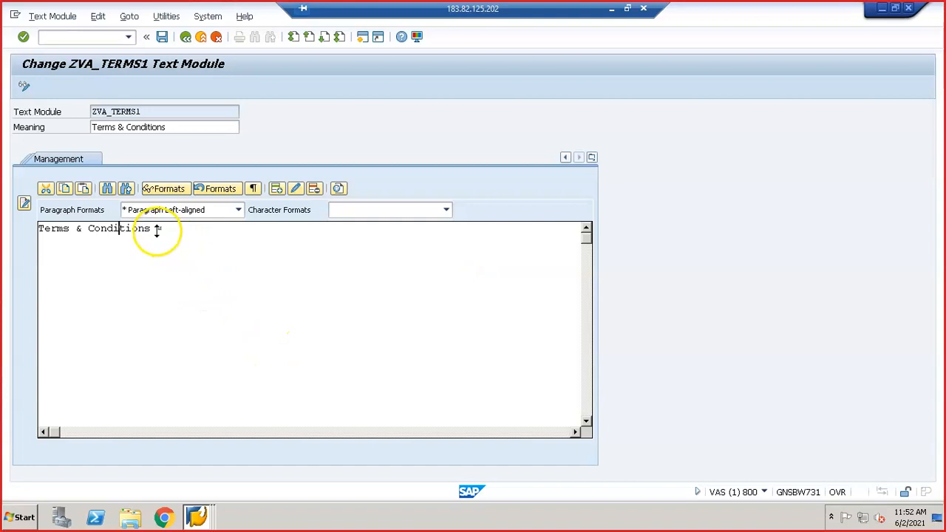
# Step: Below the heading and a blank line, add "(1) These Conditions are Subject to Market Risk ,we will change any time"
pyautogui.click(156, 229)
pyautogui.press('Return')
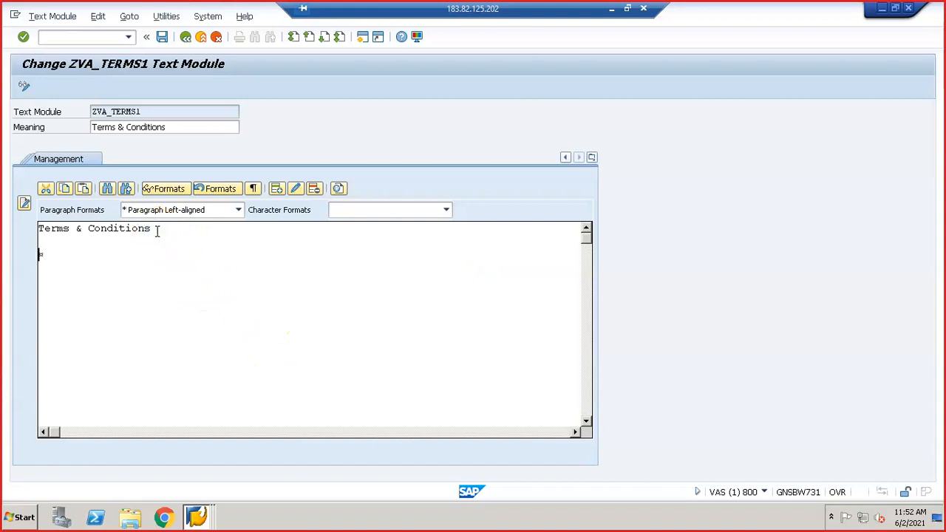
pyautogui.write('(1) These Conditions ')
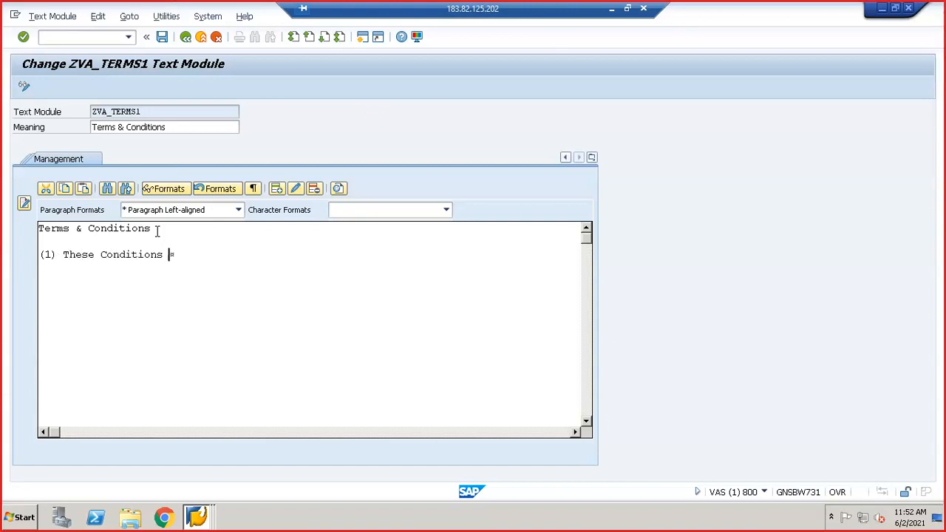
pyautogui.write('are Subject ro Market Risk ')
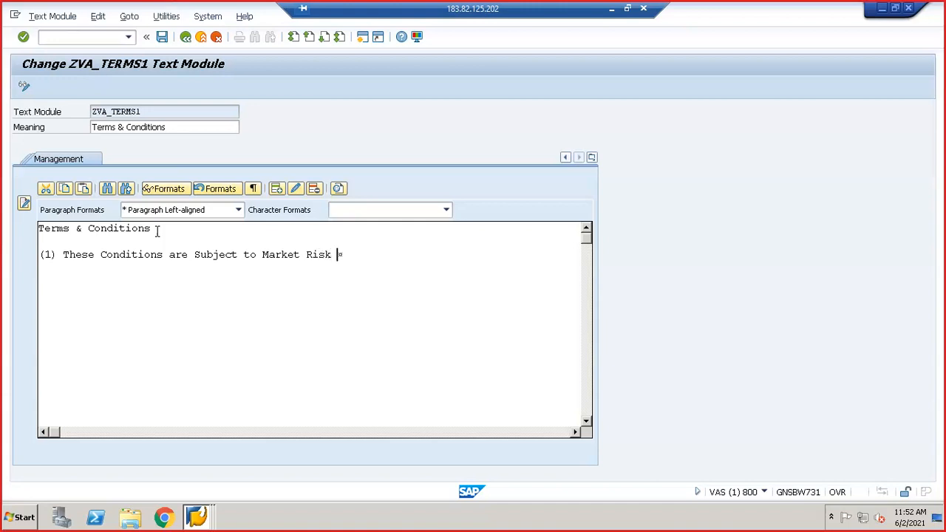
pyautogui.write(',we will change any time')
pyautogui.press('Return')
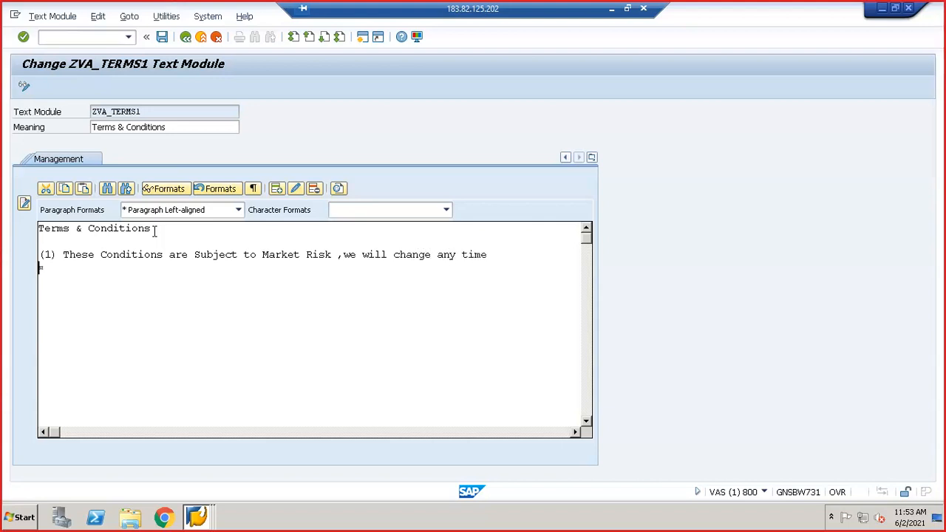
# Step: Add the second clause "(2) Why the hell are you reading this ? Sroll down and accept"
pyautogui.write('()')
pyautogui.write('2')
pyautogui.press('Right')
pyautogui.write('Why the hell ')
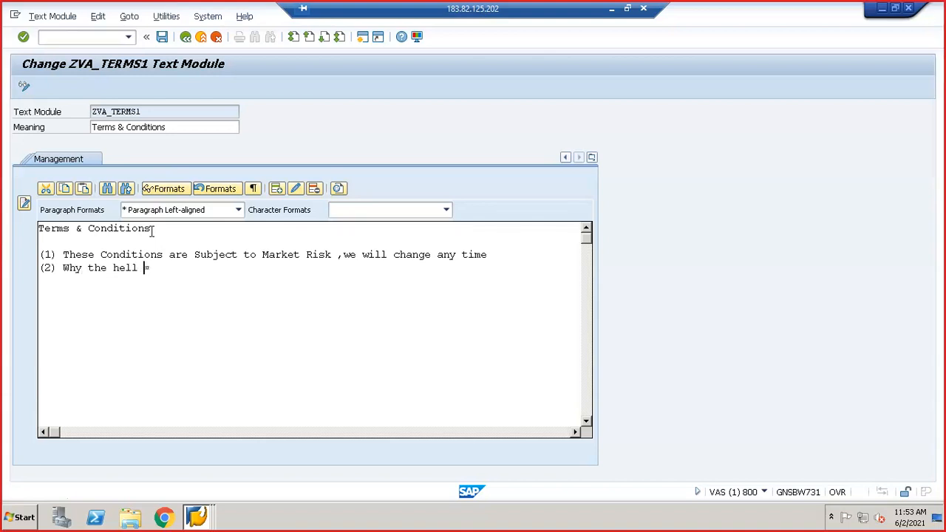
pyautogui.write('are you reading this ?')
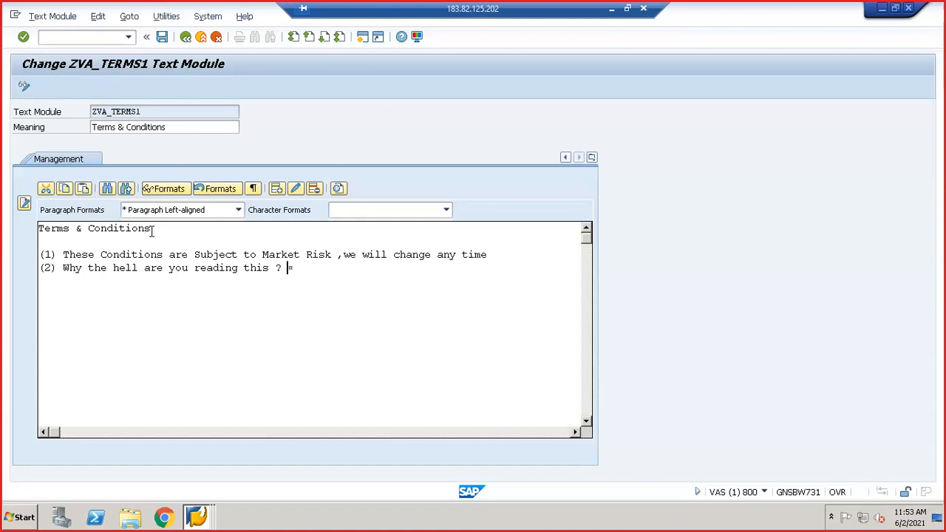
pyautogui.write('Sroll down and aceept')
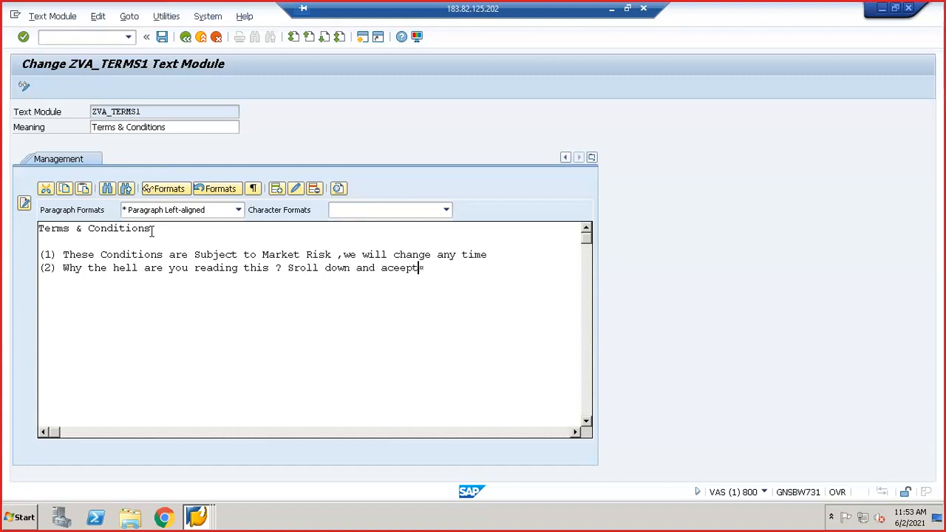
pyautogui.press('BackSpace')
pyautogui.press('BackSpace')
pyautogui.press('BackSpace')
pyautogui.press('BackSpace')
pyautogui.press('BackSpace')
pyautogui.write('cept')
# Step: Add the third clause "(3) Twinkle Twinkel Little star , Your Account is our task bar."
pyautogui.press('Return')
pyautogui.write('()')
pyautogui.press('Left')
pyautogui.write('3')
pyautogui.press('Right')
pyautogui.write('Twink')
pyautogui.write('le Twi')
pyautogui.write('nkel l')
pyautogui.write('ttt')
pyautogui.press('BackSpace')
pyautogui.press('BackSpace')
pyautogui.press('BackSpace')
pyautogui.write('ill')
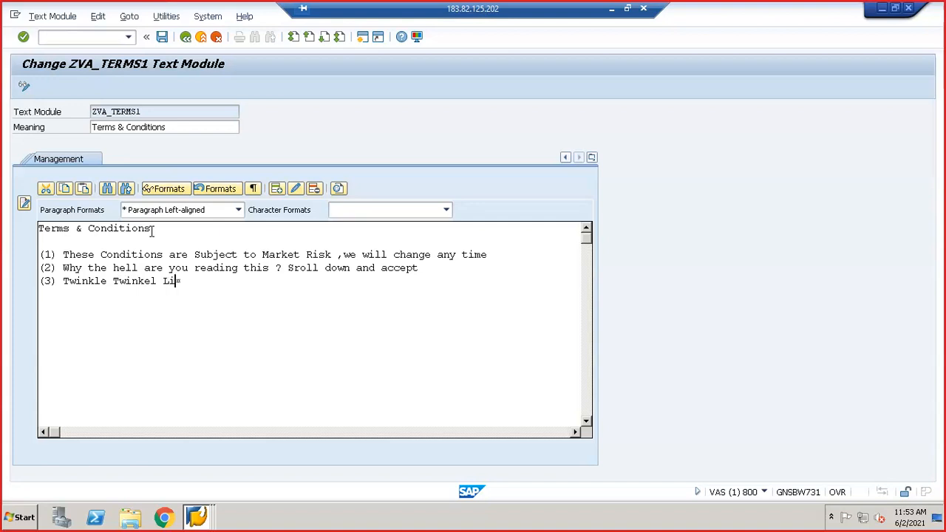
pyautogui.press('BackSpace')
pyautogui.press('BackSpace')
pyautogui.write('ttle start')
pyautogui.press('BackSpace')
pyautogui.press('BackSpace')
pyautogui.write(', Your Account')
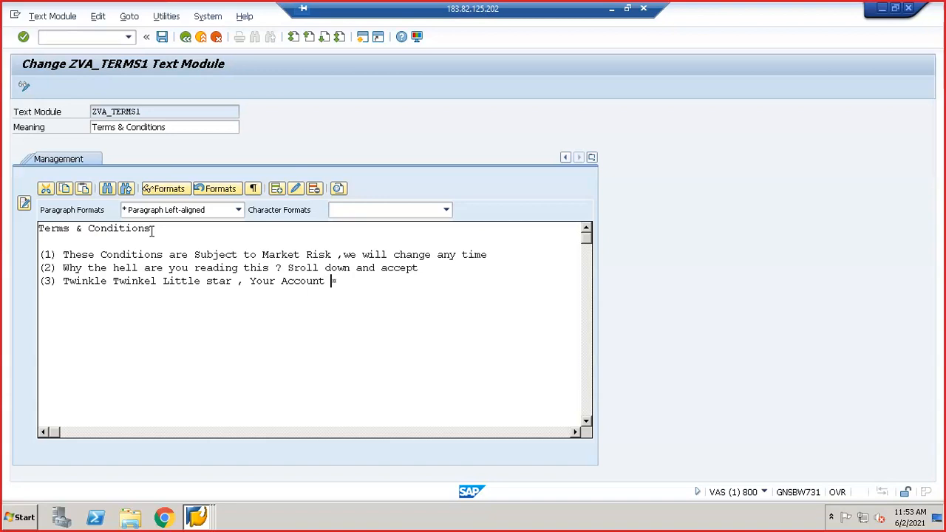
pyautogui.write(' is our task bar.')
# Step: Add the fourth clause "(4) I am bored typing now" and end the line
pyautogui.press('Return')
pyautogui.press('BackSpace')
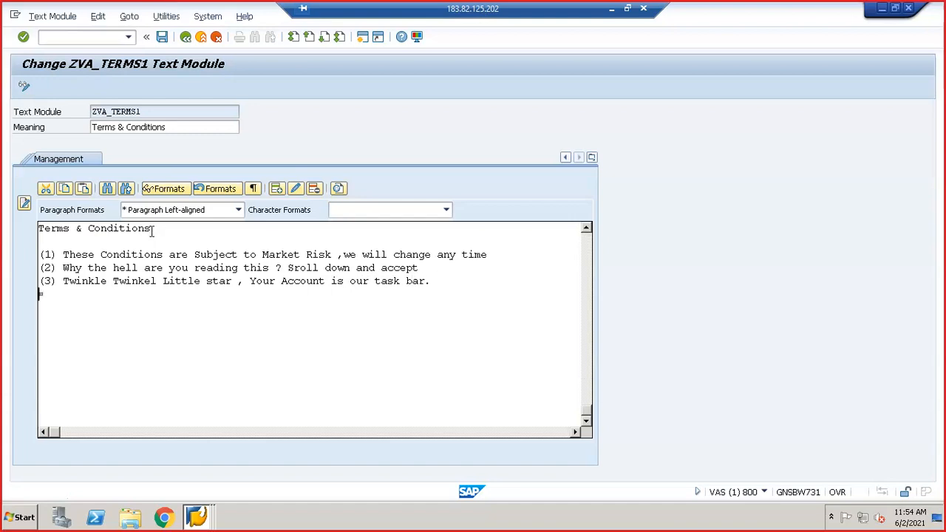
pyautogui.write('(4) I am bored typing now')
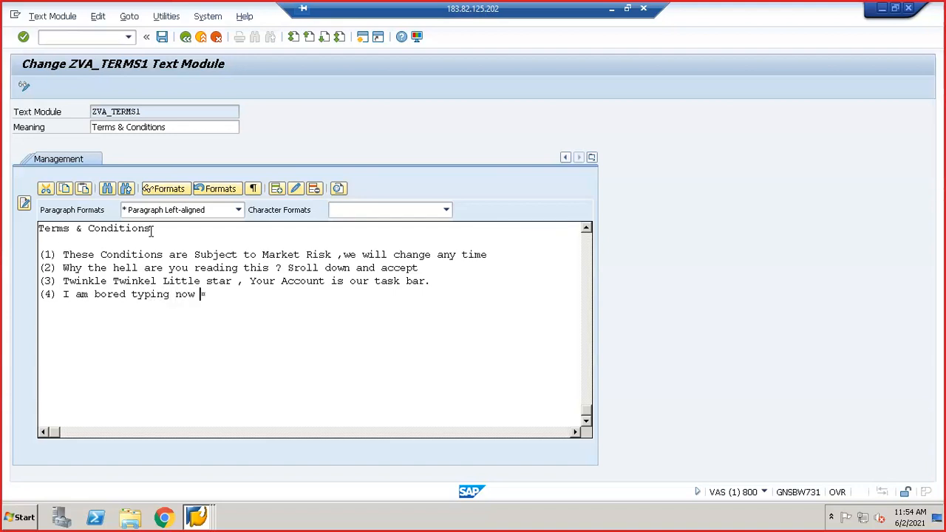
pyautogui.press('Return')
# Step: Save text module ZVA_TERMS1 as a local object and return to the Smart Forms initial screen
pyautogui.click(162, 37)
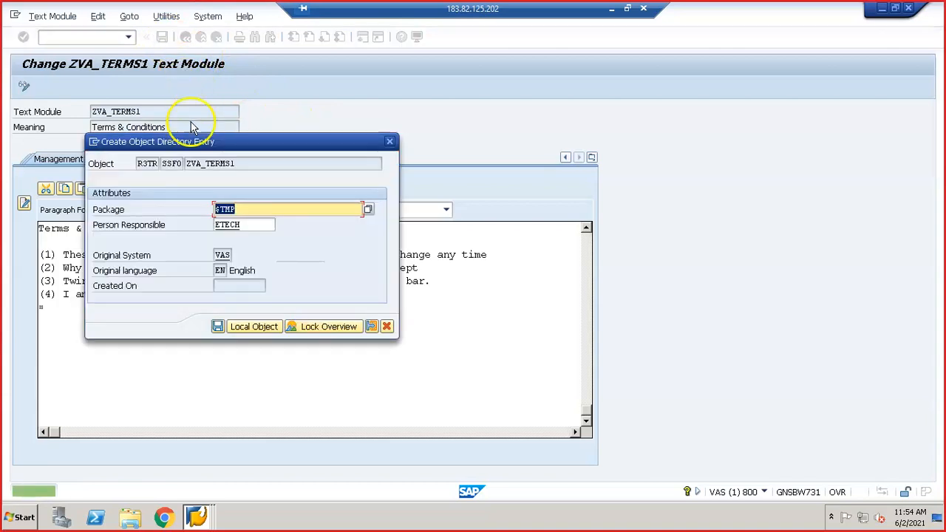
pyautogui.click(243, 324)
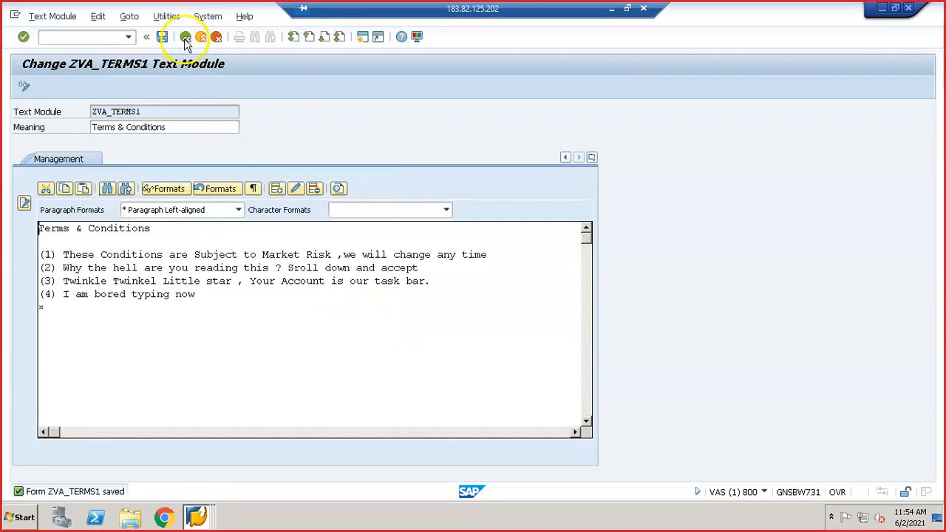
pyautogui.click(185, 37)
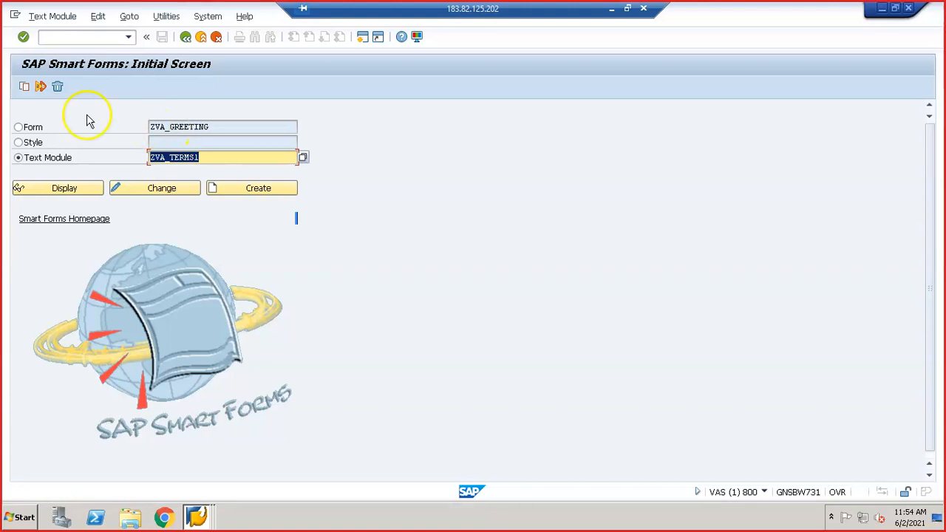
# Step: Open form ZVA_GREETING in change mode and expand its %PAGE1 page node
pyautogui.click(36, 127)
pyautogui.click(133, 189)
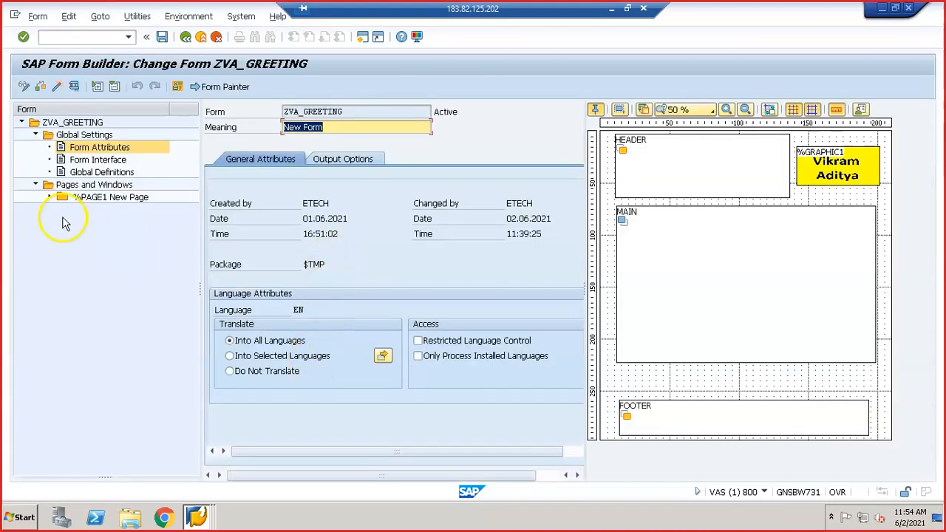
pyautogui.click(49, 197)
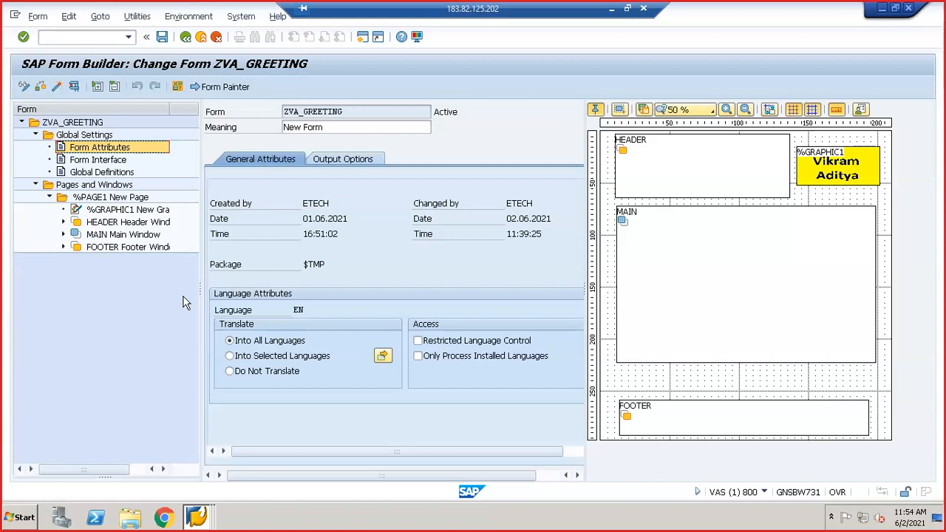
pyautogui.click(150, 276)
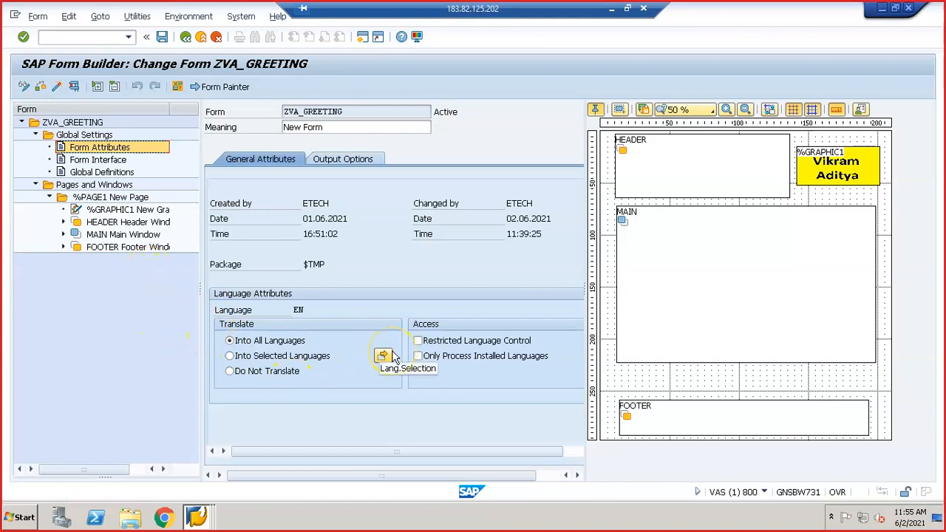
# Step: Expand the HEADER, MAIN and FOOTER windows, open the footer's text node %TEXT3 and widen its editing area
pyautogui.click(63, 222)
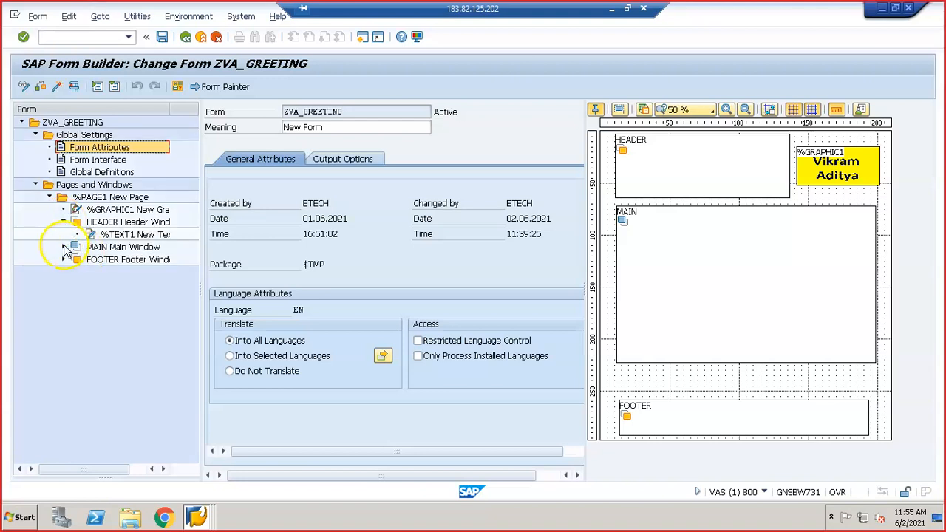
pyautogui.click(64, 247)
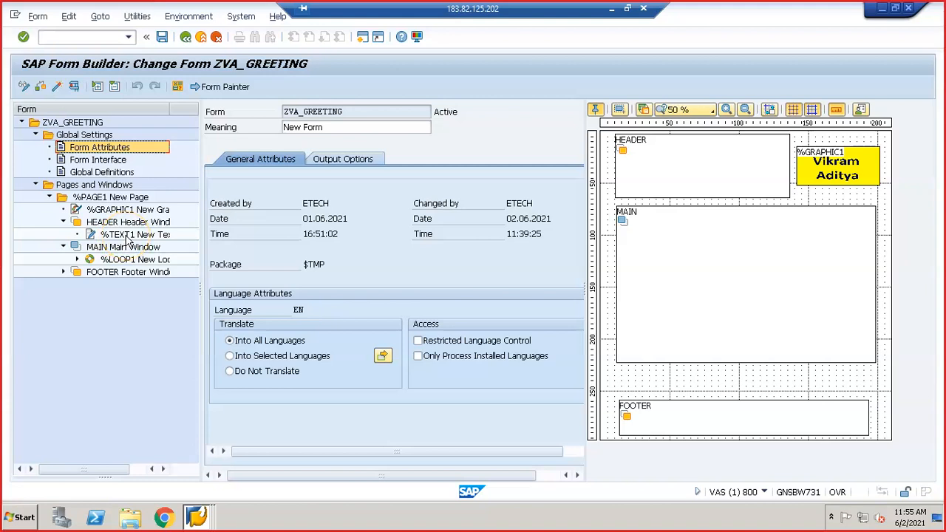
pyautogui.click(64, 272)
pyautogui.click(120, 285)
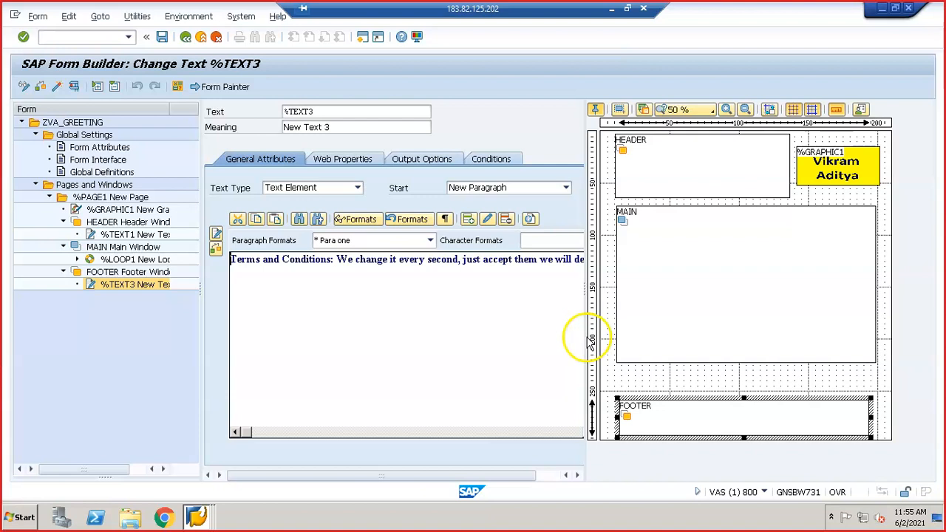
pyautogui.moveTo(585, 337); pyautogui.dragTo(713, 335)
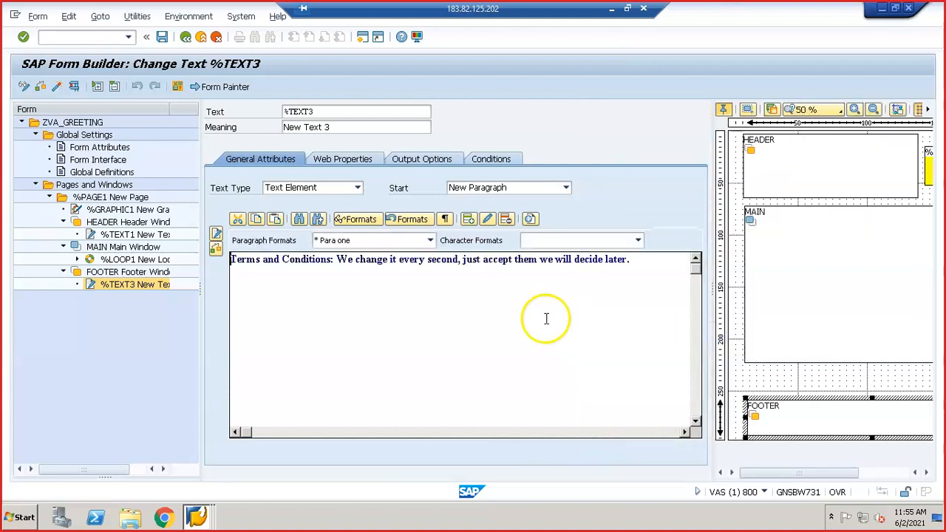
# Step: Change the footer text's type to Text Module, then save the form and try to activate it
pyautogui.click(358, 189)
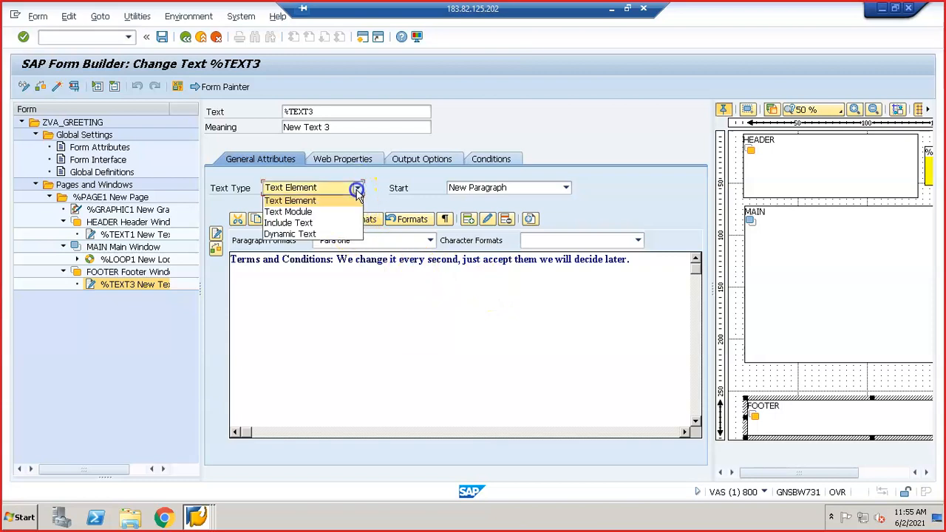
pyautogui.click(313, 212)
pyautogui.click(188, 254)
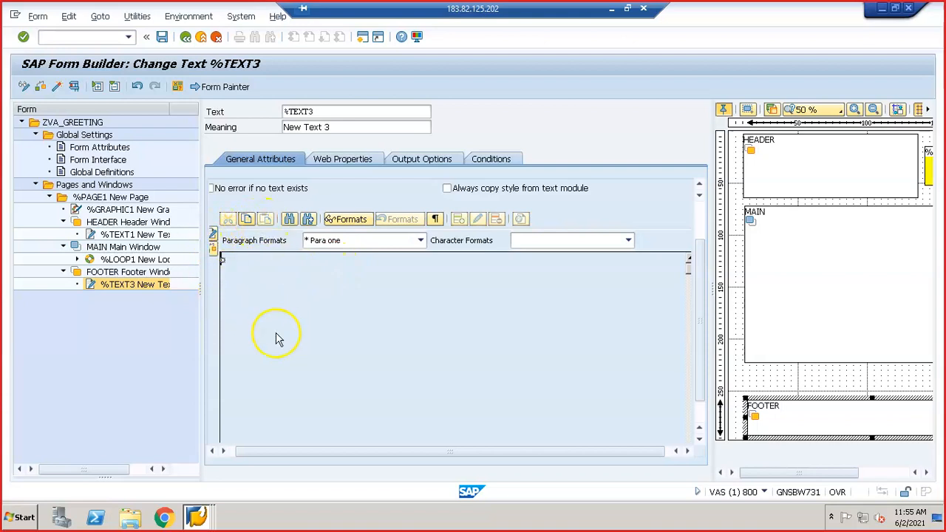
pyautogui.click(163, 37)
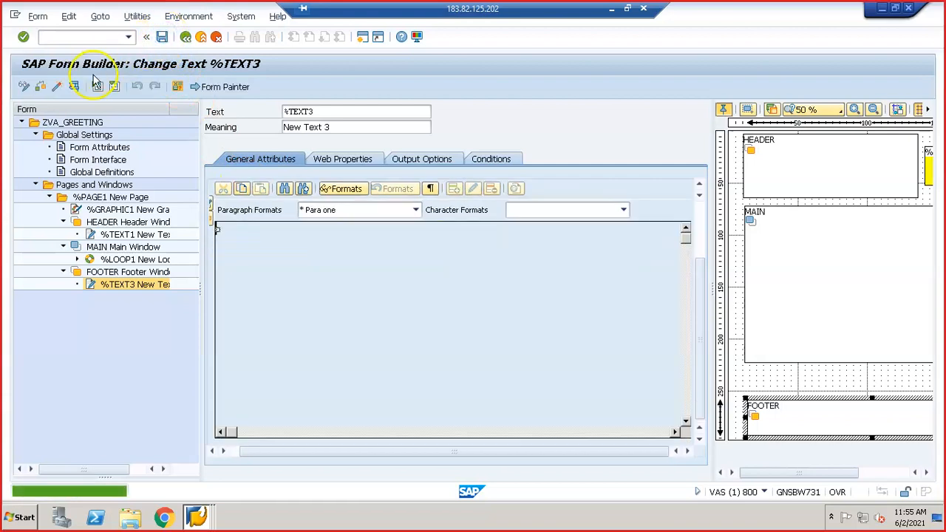
pyautogui.click(58, 87)
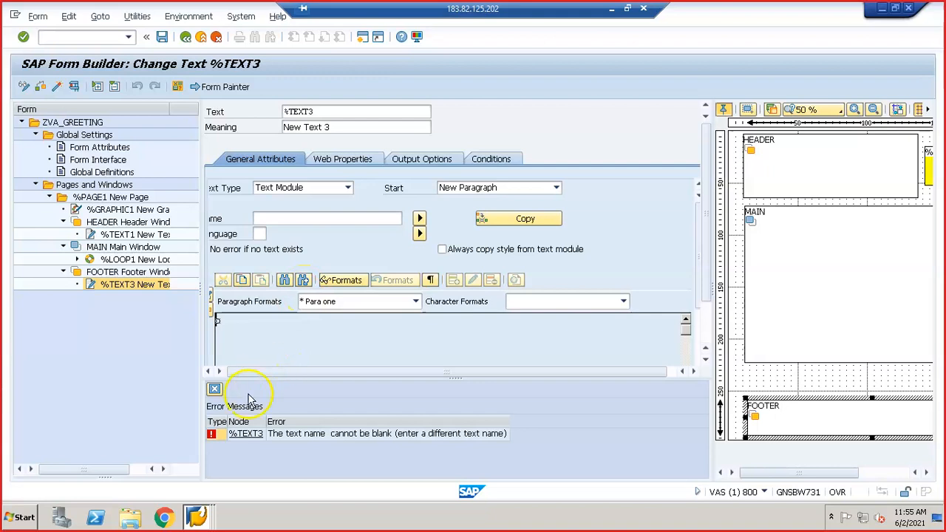
# Step: Assign text module ZVA_TERMS1 to the footer text %TEXT3 and close the error list
pyautogui.click(331, 219)
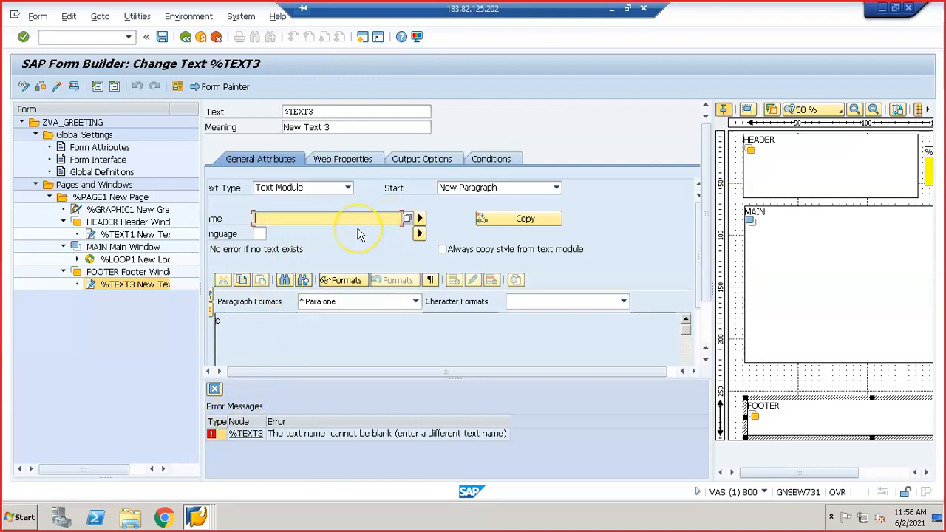
pyautogui.write('zva')
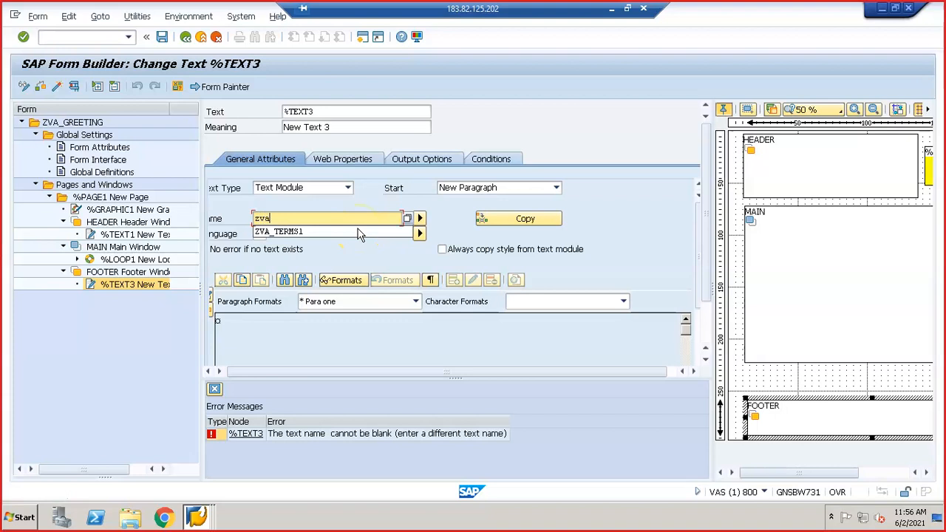
pyautogui.click(357, 233)
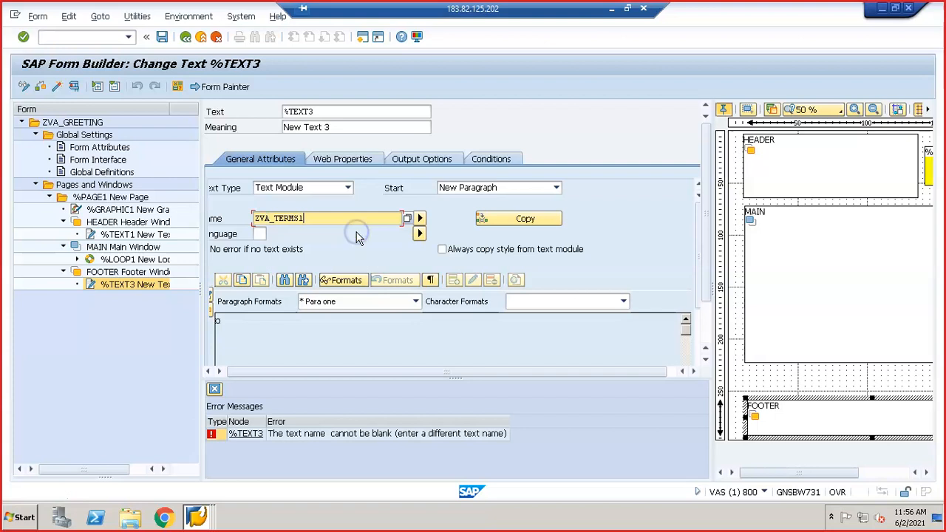
pyautogui.press('Return')
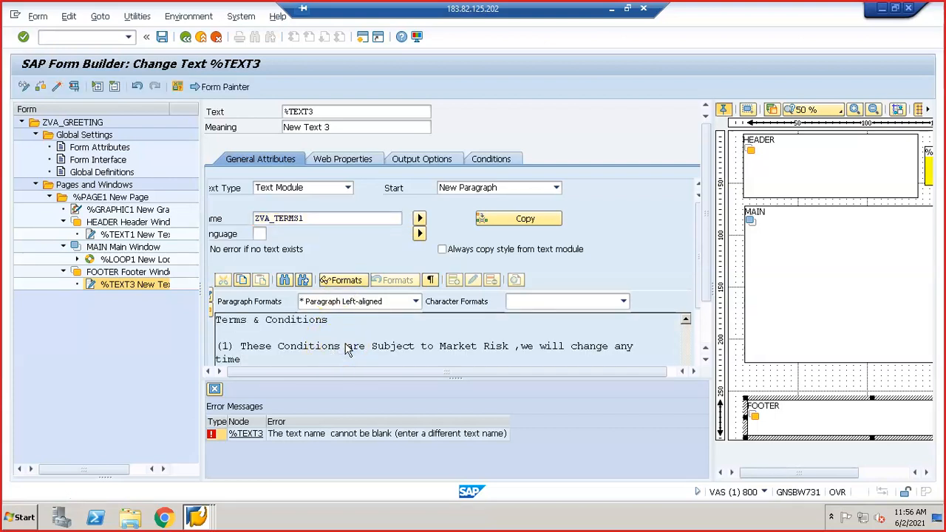
pyautogui.click(211, 390)
# Step: Keep Text Module as the footer text's type and activate form ZVA_GREETING
pyautogui.click(347, 190)
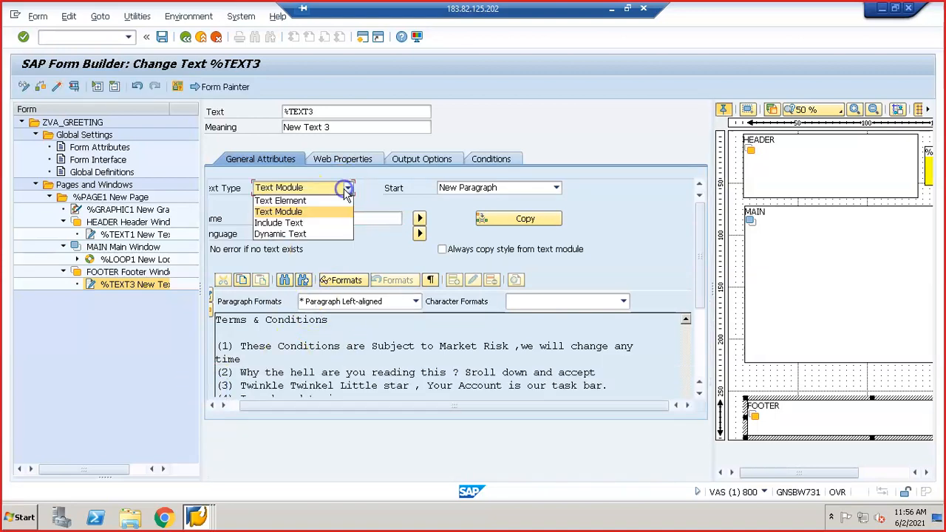
pyautogui.click(311, 213)
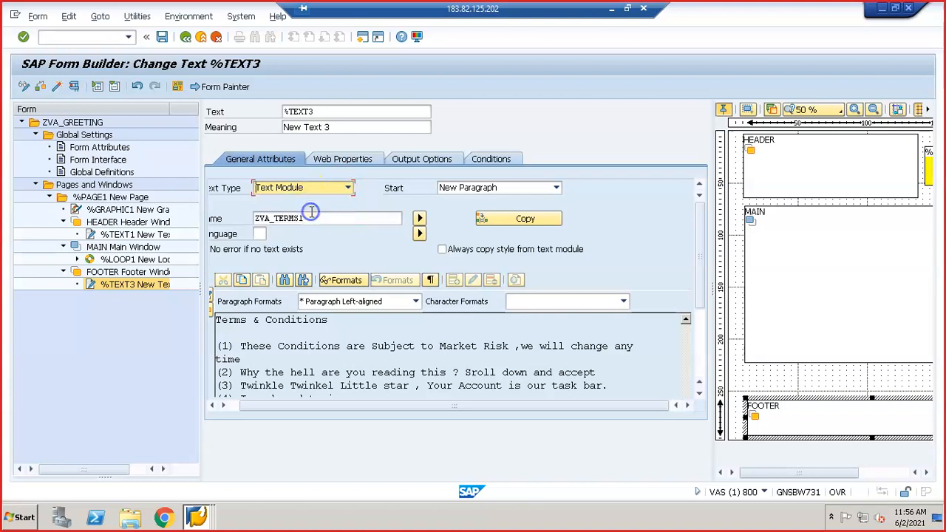
pyautogui.click(58, 87)
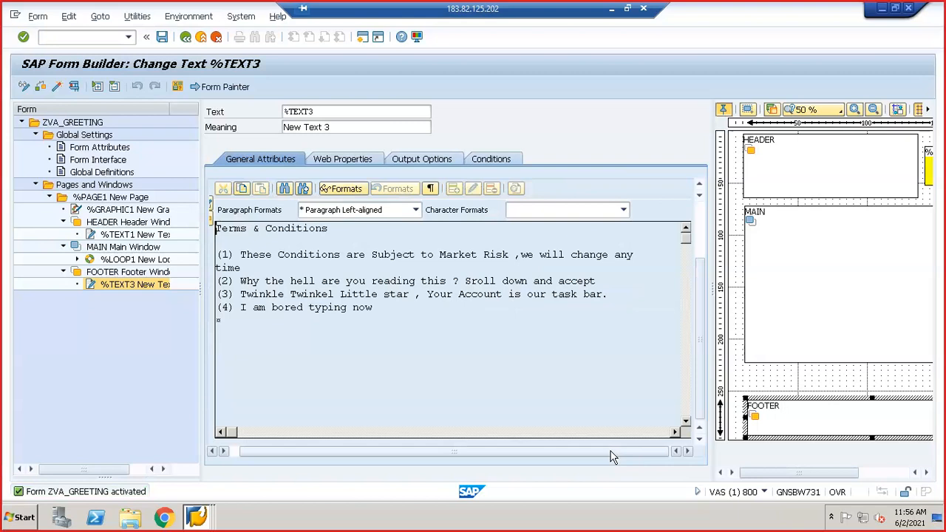
# Step: Shorten the MAIN window so its lower edge sits at about 135 mm on the ruler, then save and activate the form
pyautogui.click(837, 342)
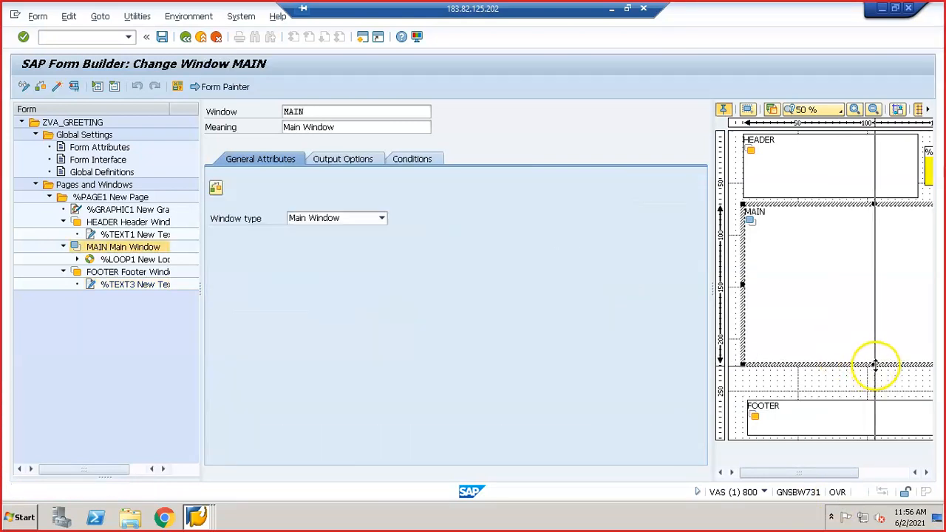
pyautogui.moveTo(874, 365); pyautogui.dragTo(886, 271)
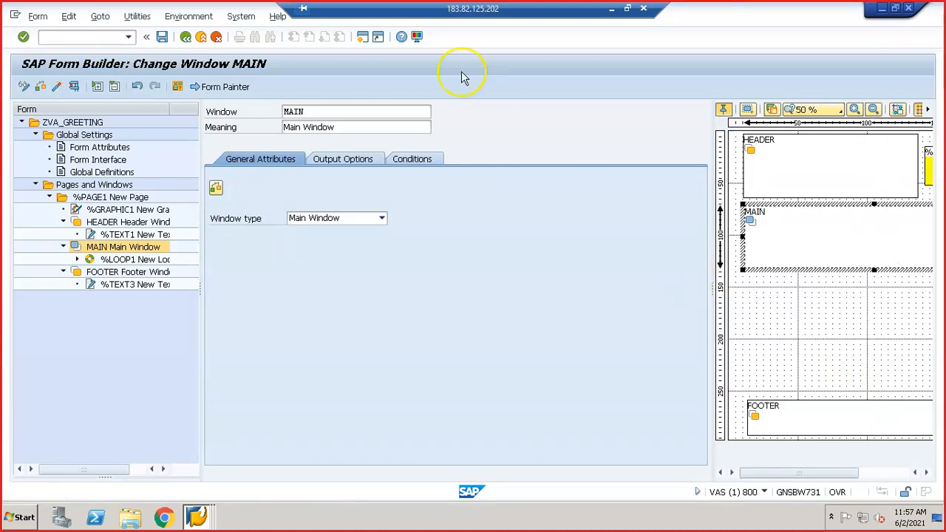
pyautogui.click(162, 36)
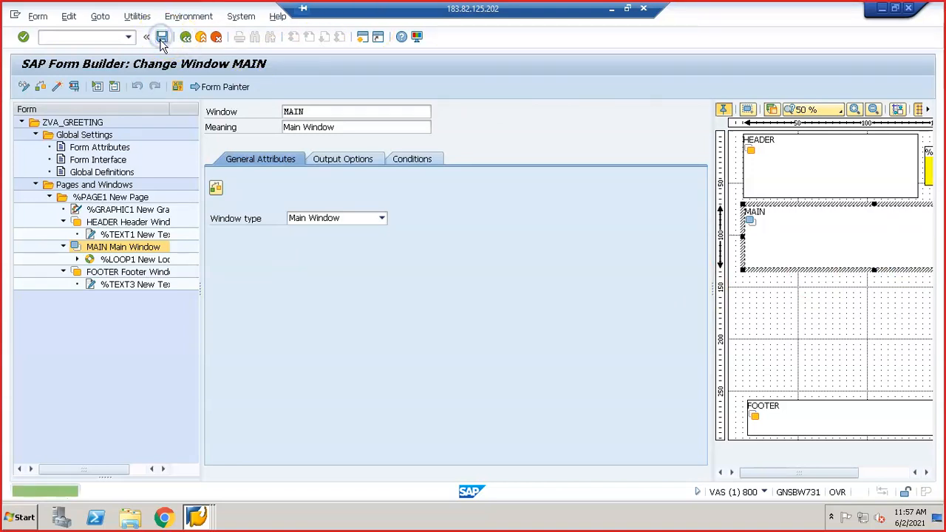
pyautogui.click(56, 87)
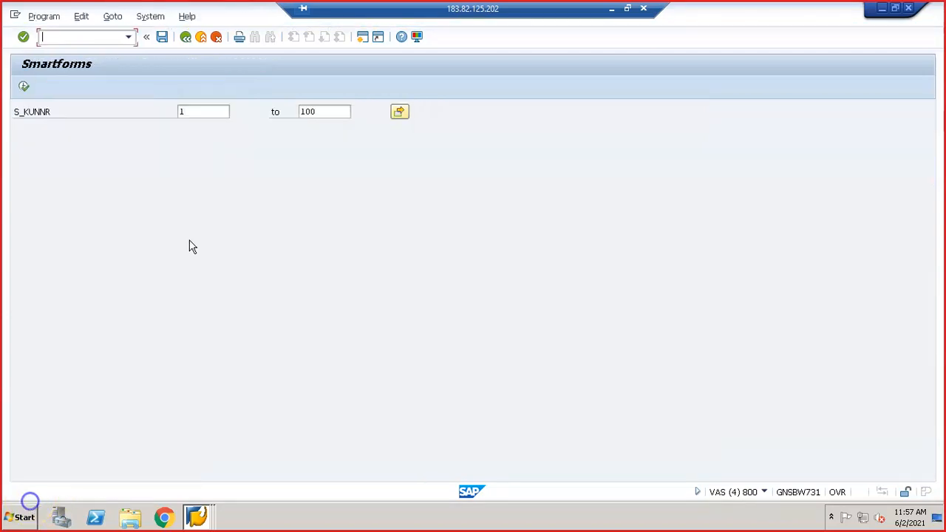
# Step: Run the Smartforms program with the existing S_KUNNR range and check the footer's terms and conditions in the print preview
pyautogui.click(24, 86)
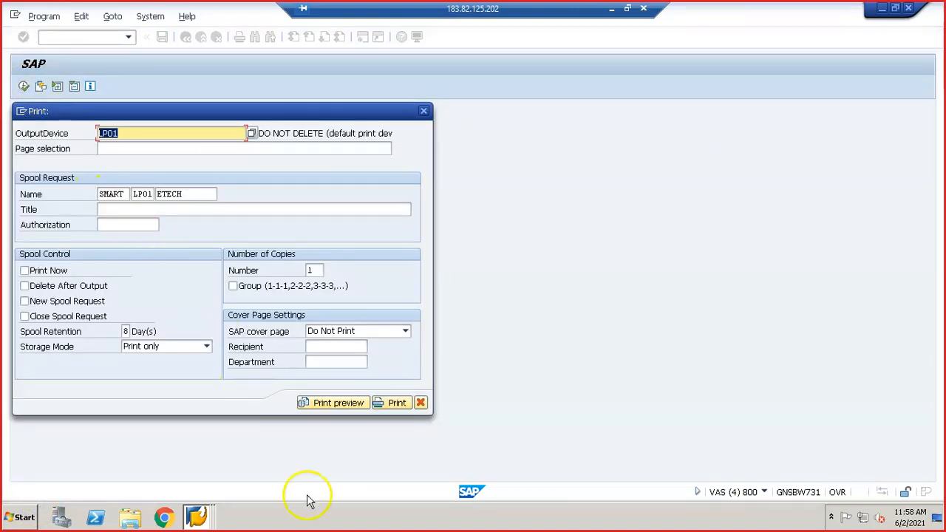
pyautogui.click(334, 403)
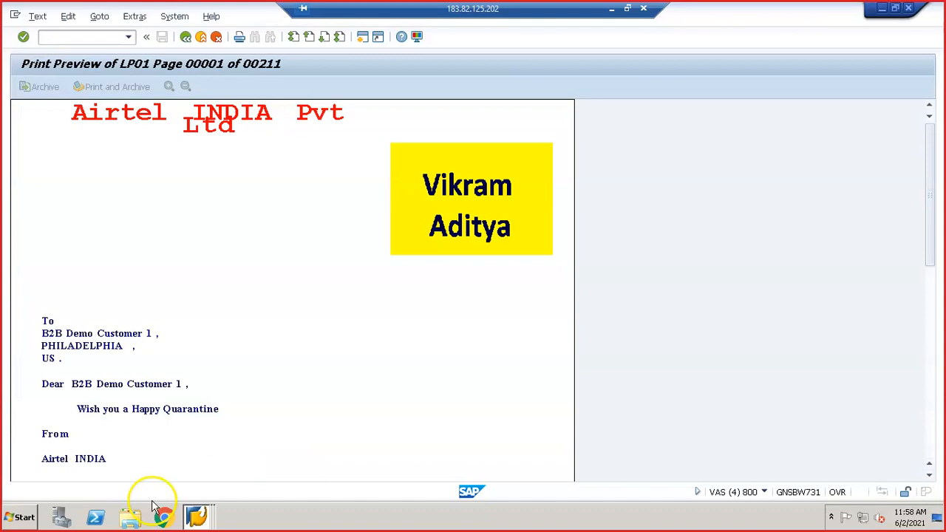
pyautogui.scroll(-3, 294, 397)
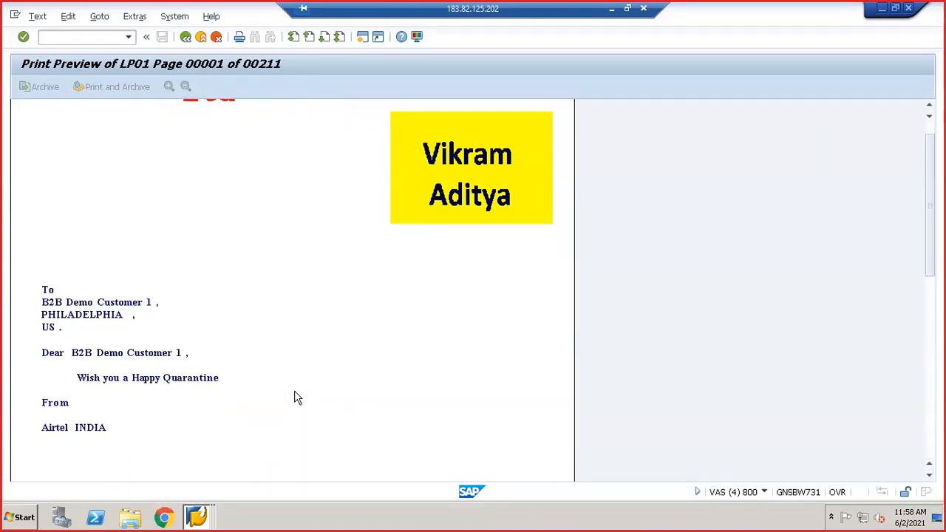
pyautogui.scroll(-7, 294, 397)
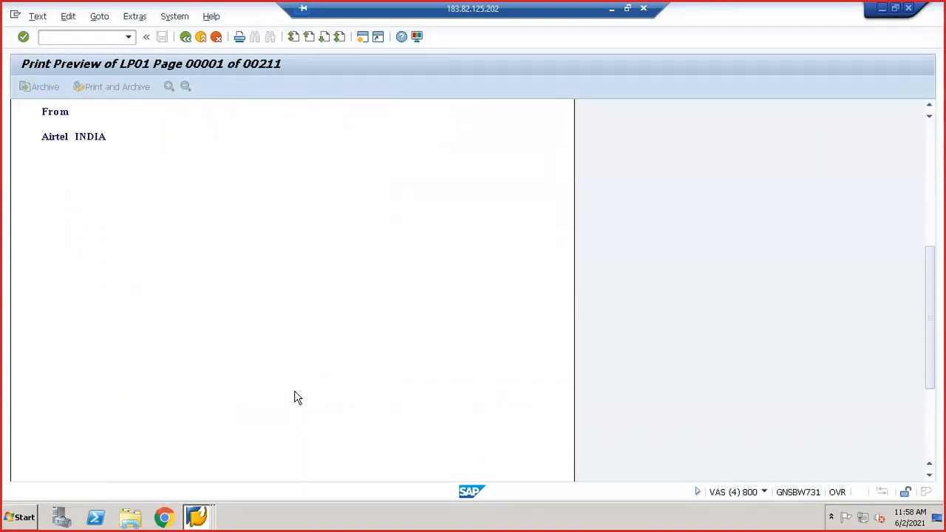
pyautogui.scroll(-10, 294, 398)
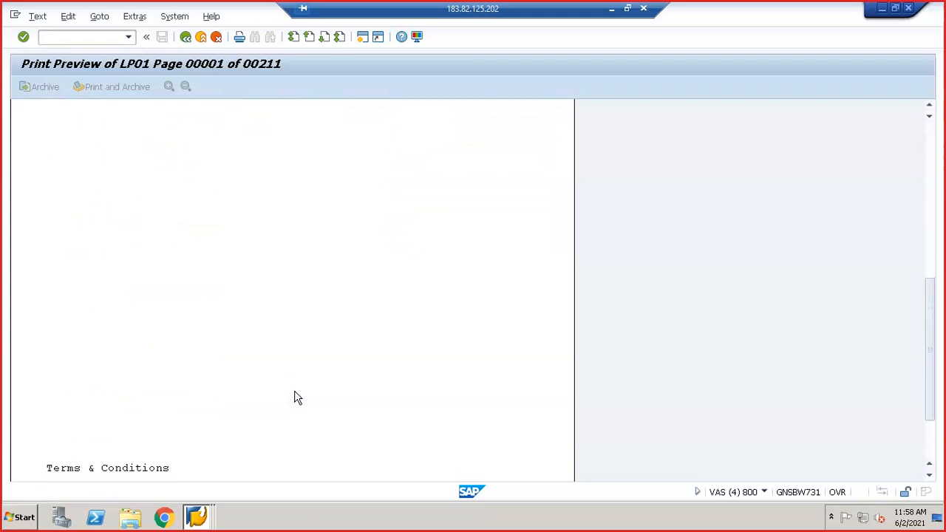
pyautogui.scroll(-1, 294, 398)
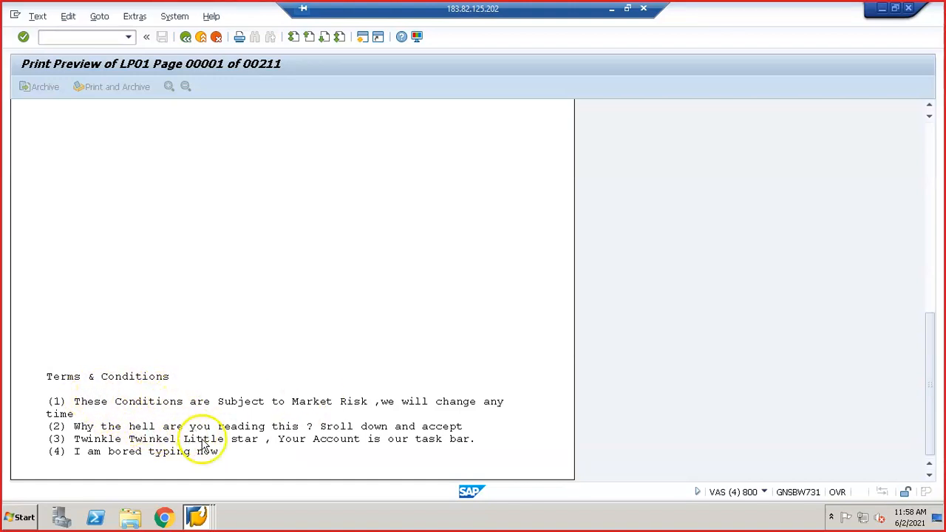
pyautogui.click(238, 457)
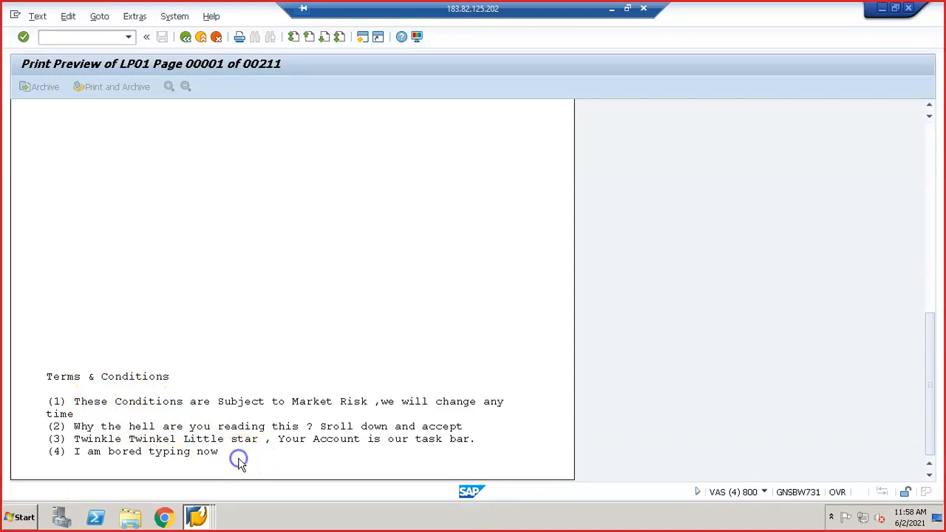
# Step: Review the first previewed page again from the header and logo to the terms and conditions in the footer
pyautogui.scroll(5, 241, 464)
pyautogui.scroll(6, 239, 459)
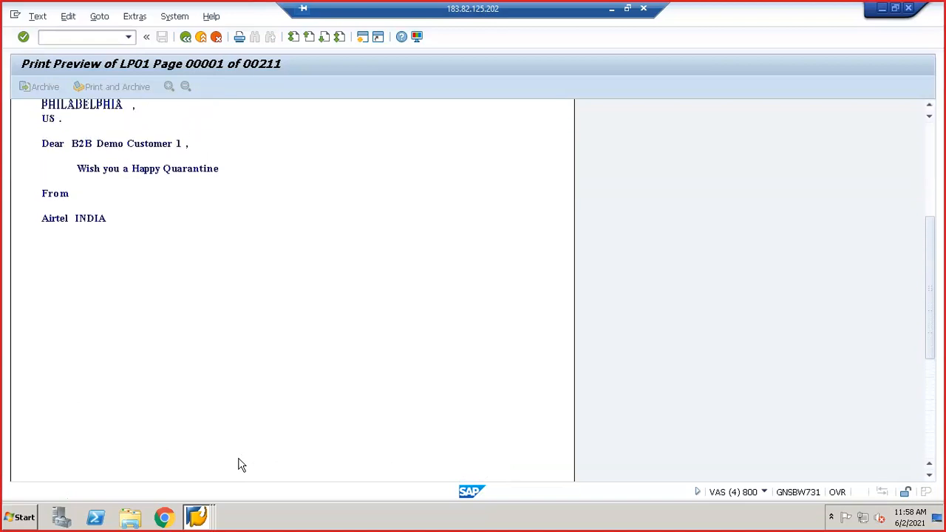
pyautogui.scroll(2, 238, 464)
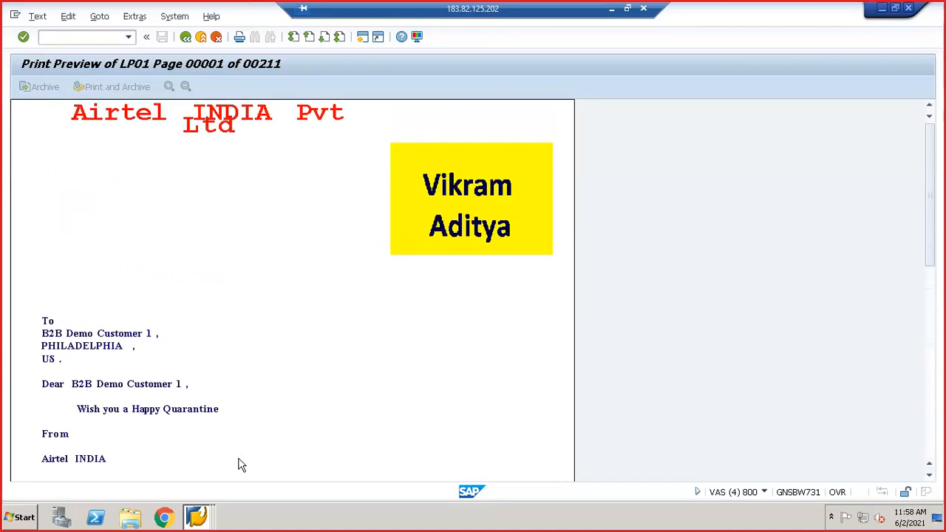
pyautogui.scroll(-2, 238, 464)
pyautogui.scroll(-3, 241, 464)
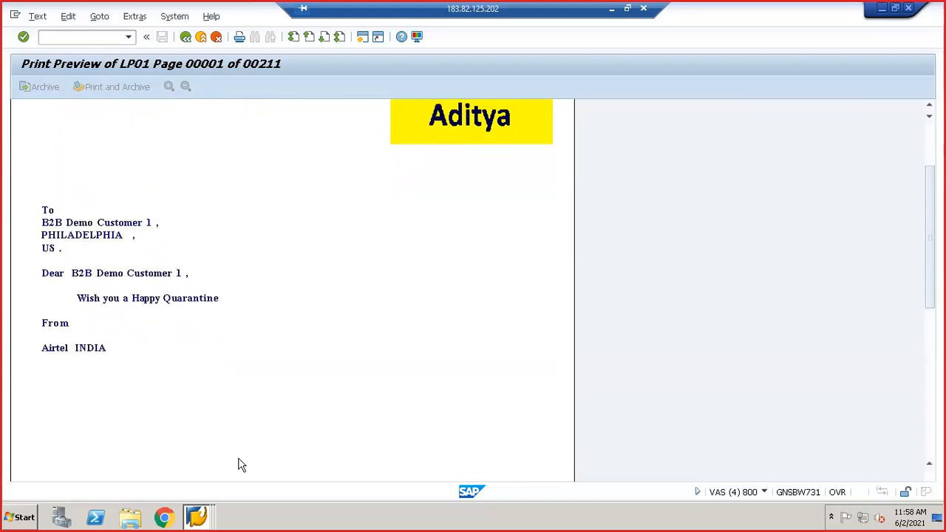
pyautogui.scroll(-12, 238, 464)
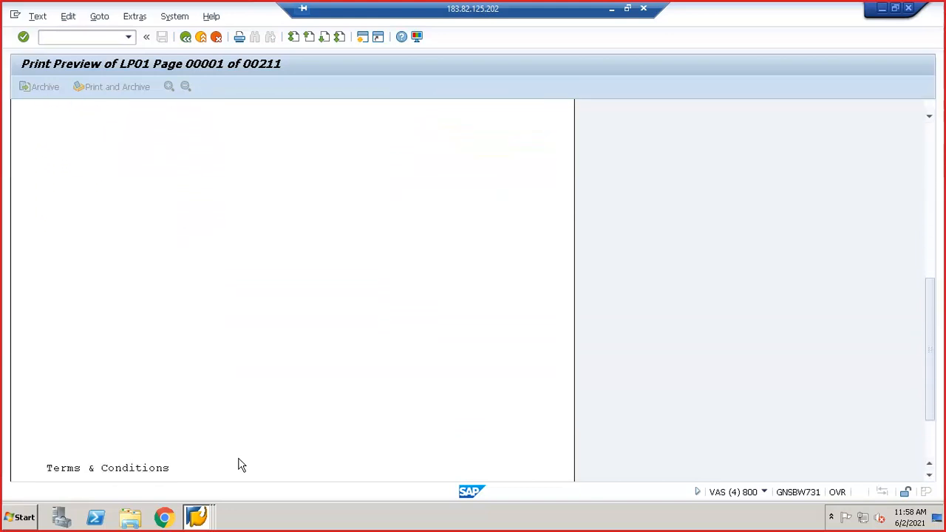
pyautogui.scroll(-5, 238, 464)
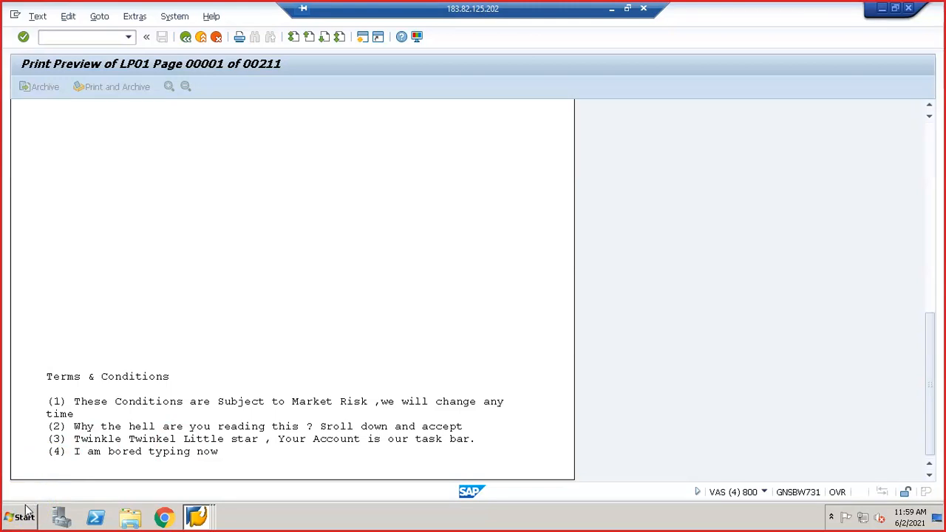
pyautogui.click(121, 355)
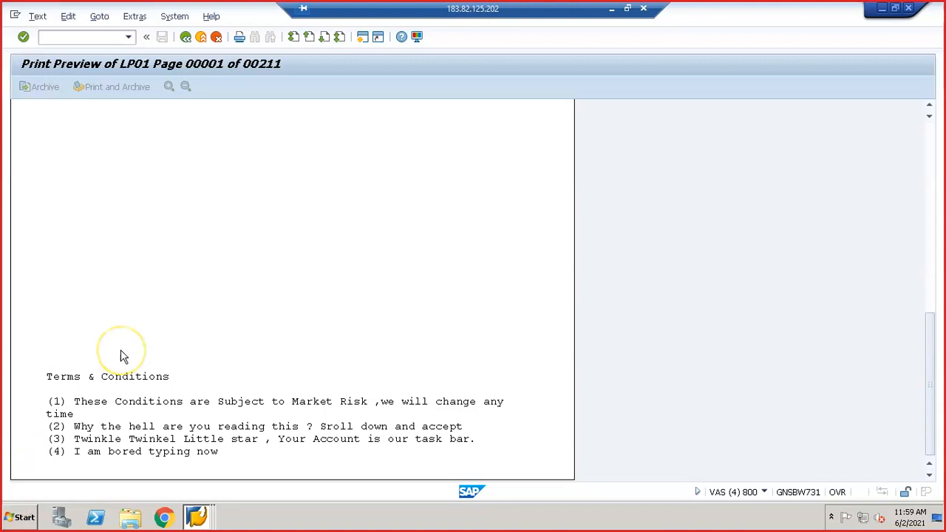